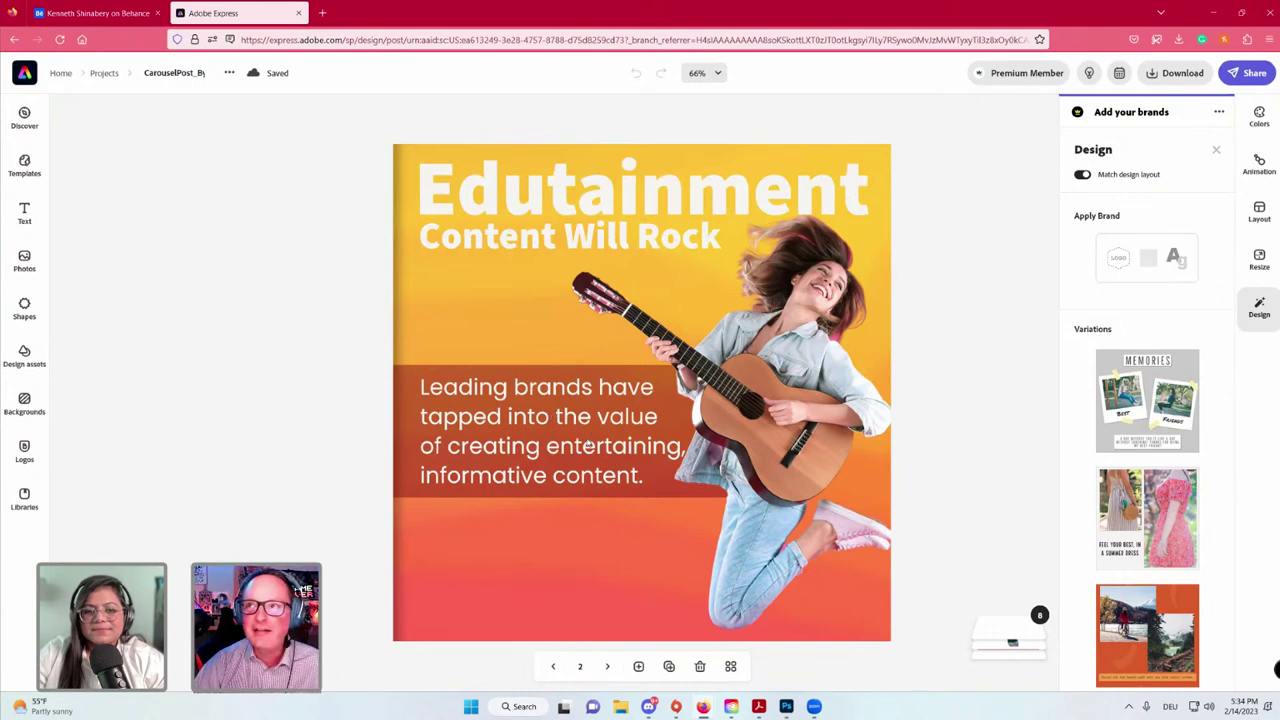
Look through the existing carousel post from page 2 to page 5.
click(607, 666)
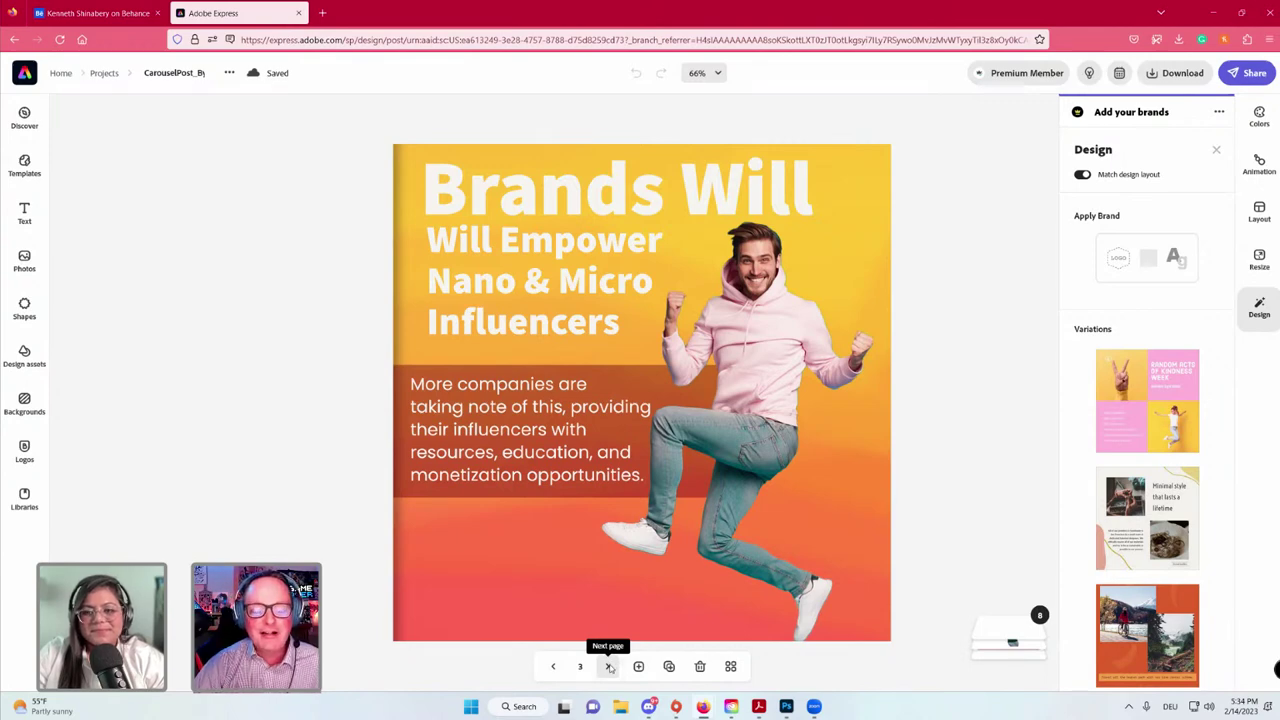
click(609, 667)
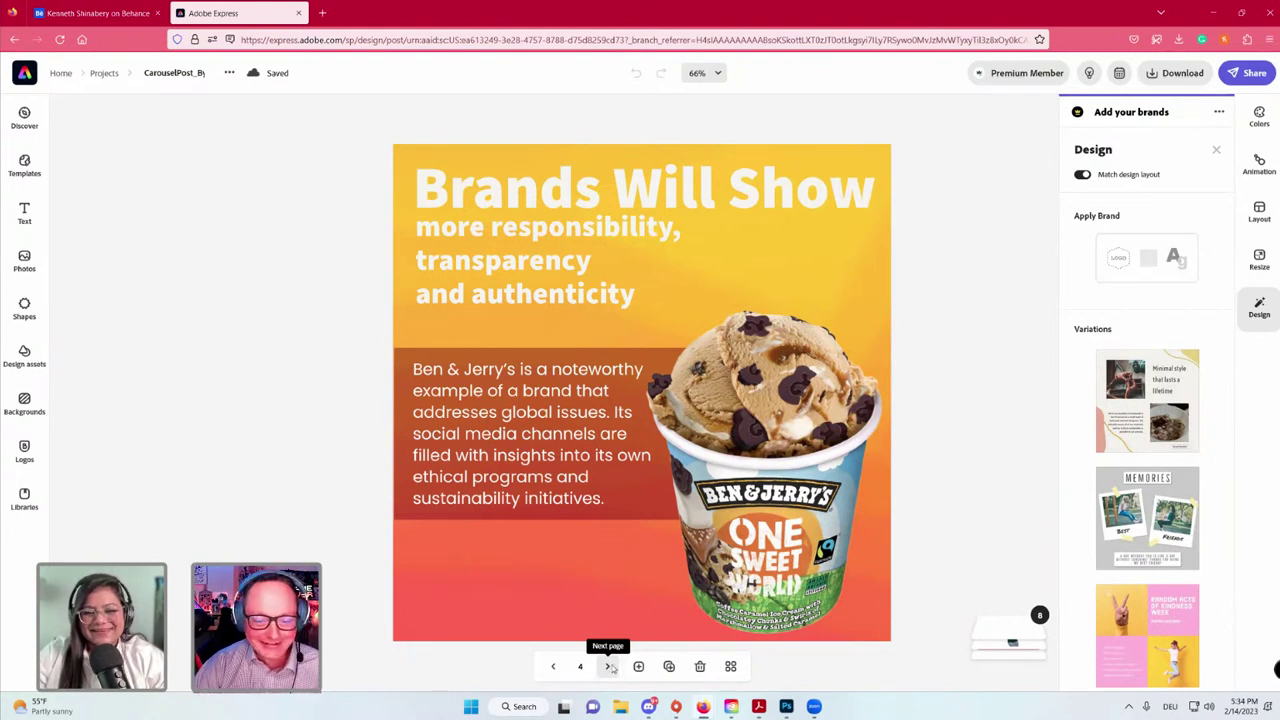
click(608, 666)
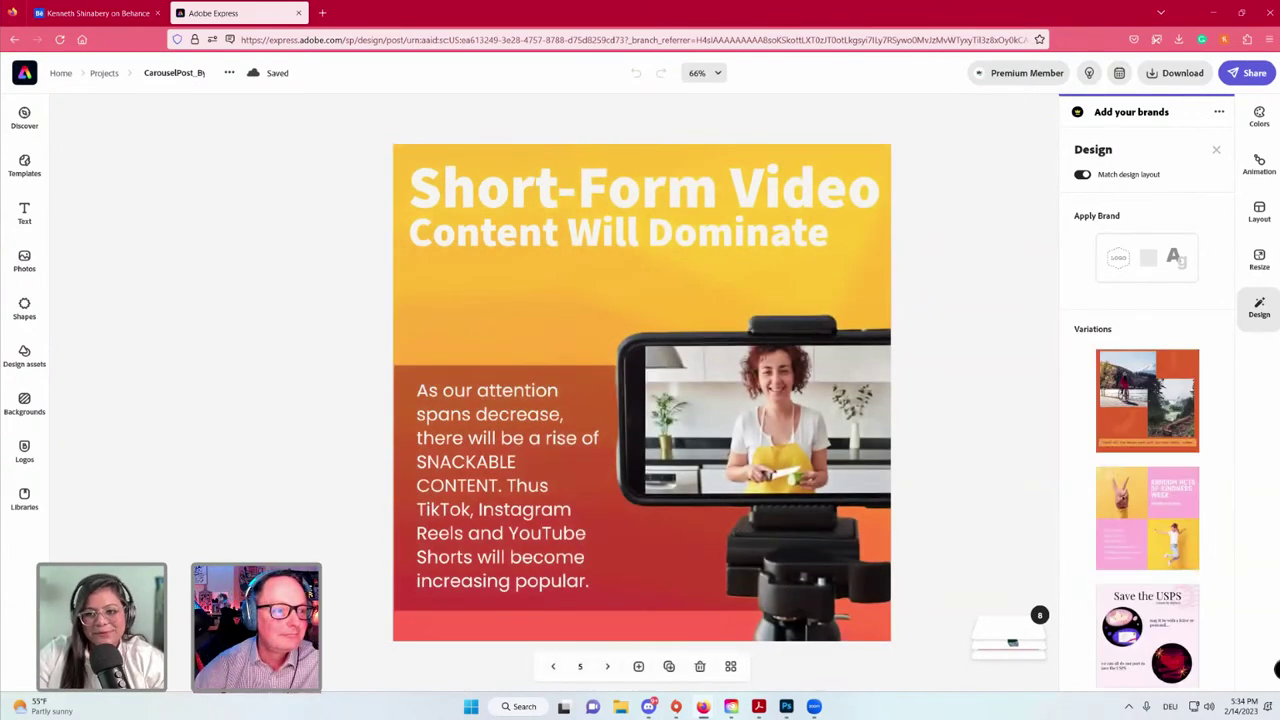
Create a new blank project with a custom size of 5 × 5 in.
click(56, 77)
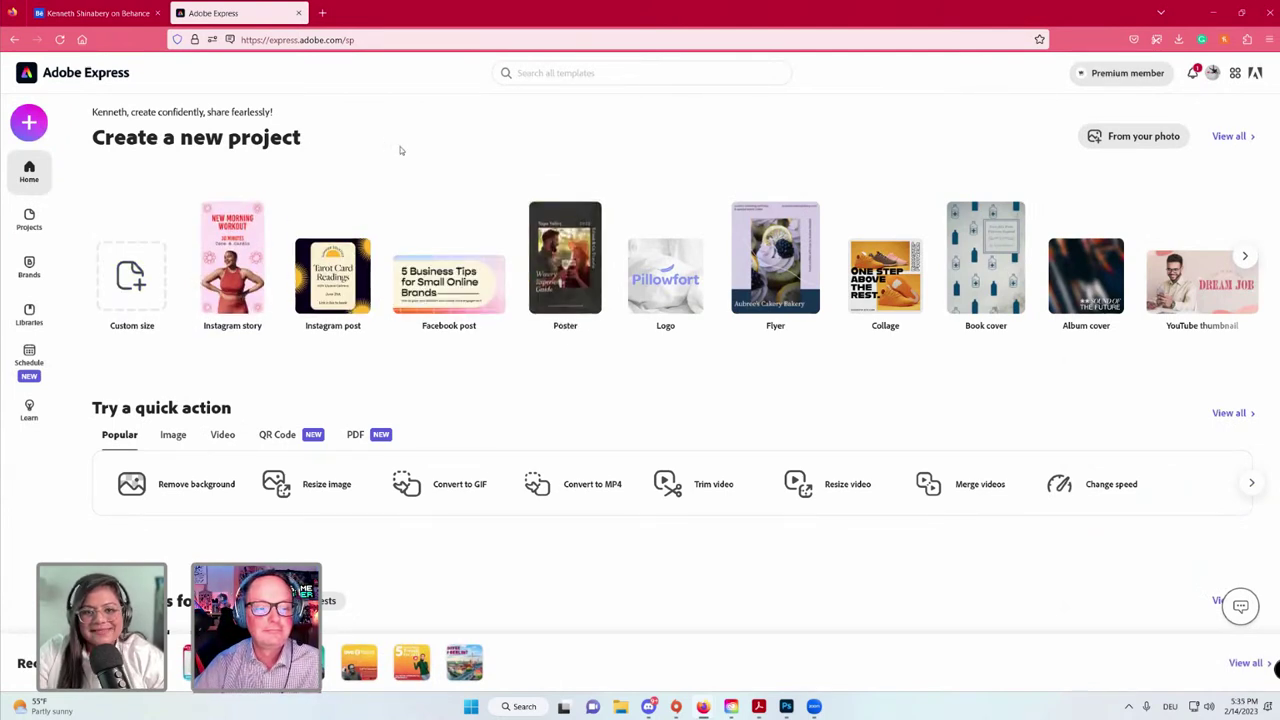
click(133, 275)
click(548, 404)
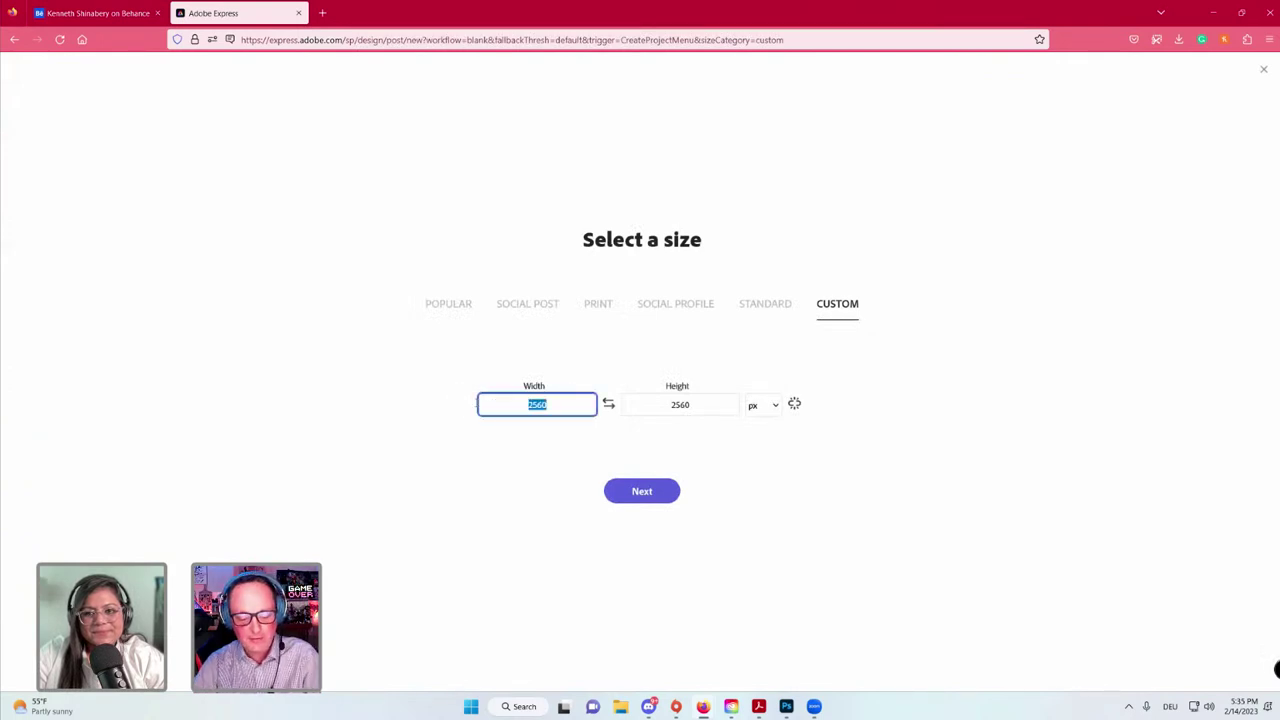
click(763, 406)
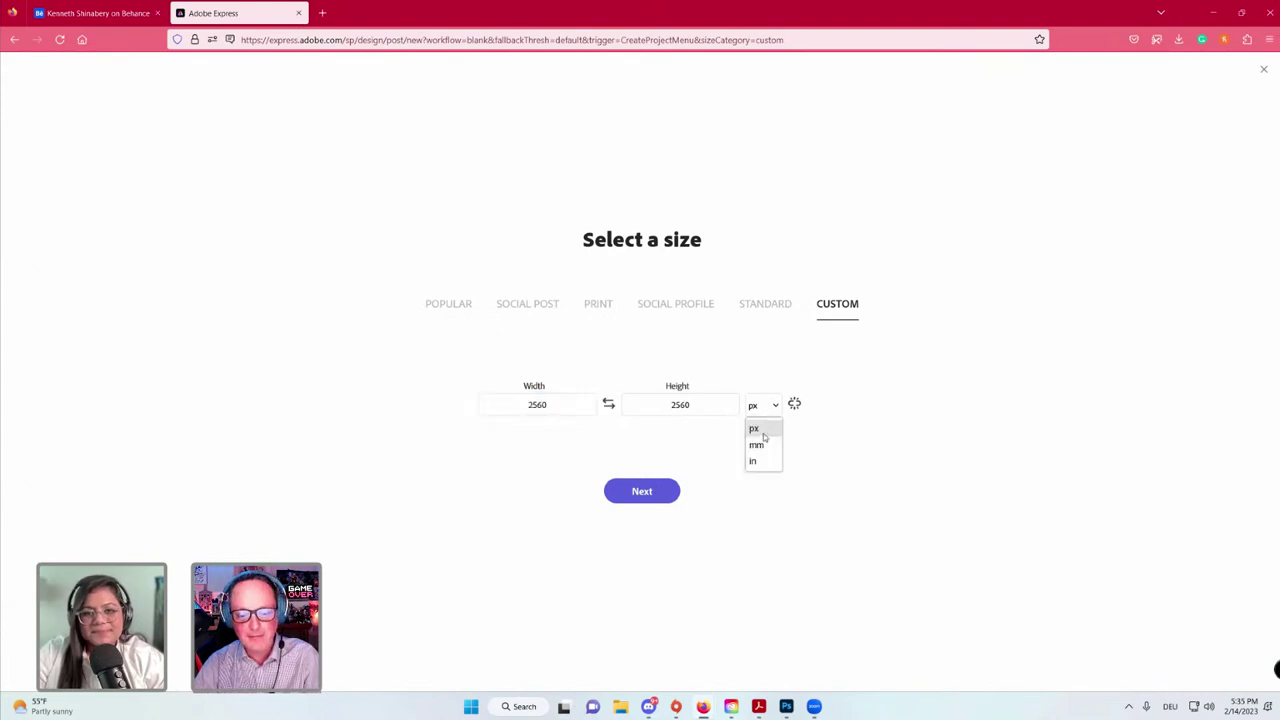
click(763, 461)
click(528, 404)
text(5)
click(703, 406)
text(5)
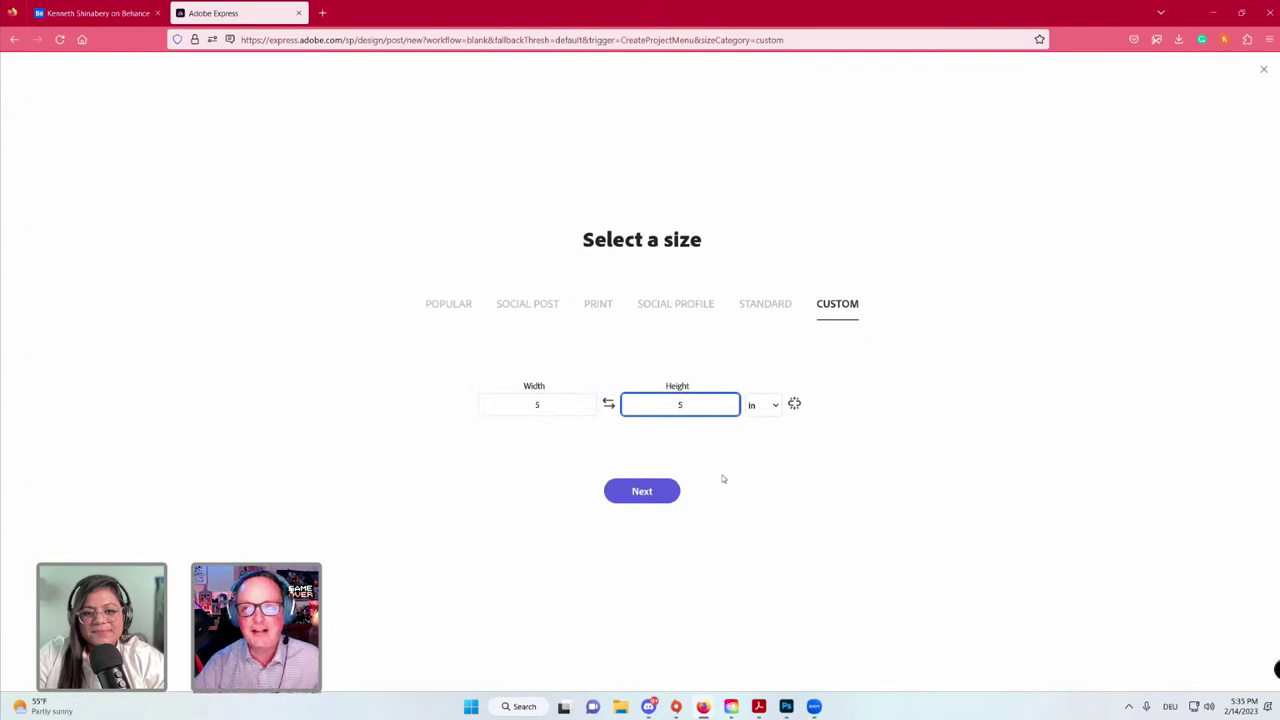
click(643, 492)
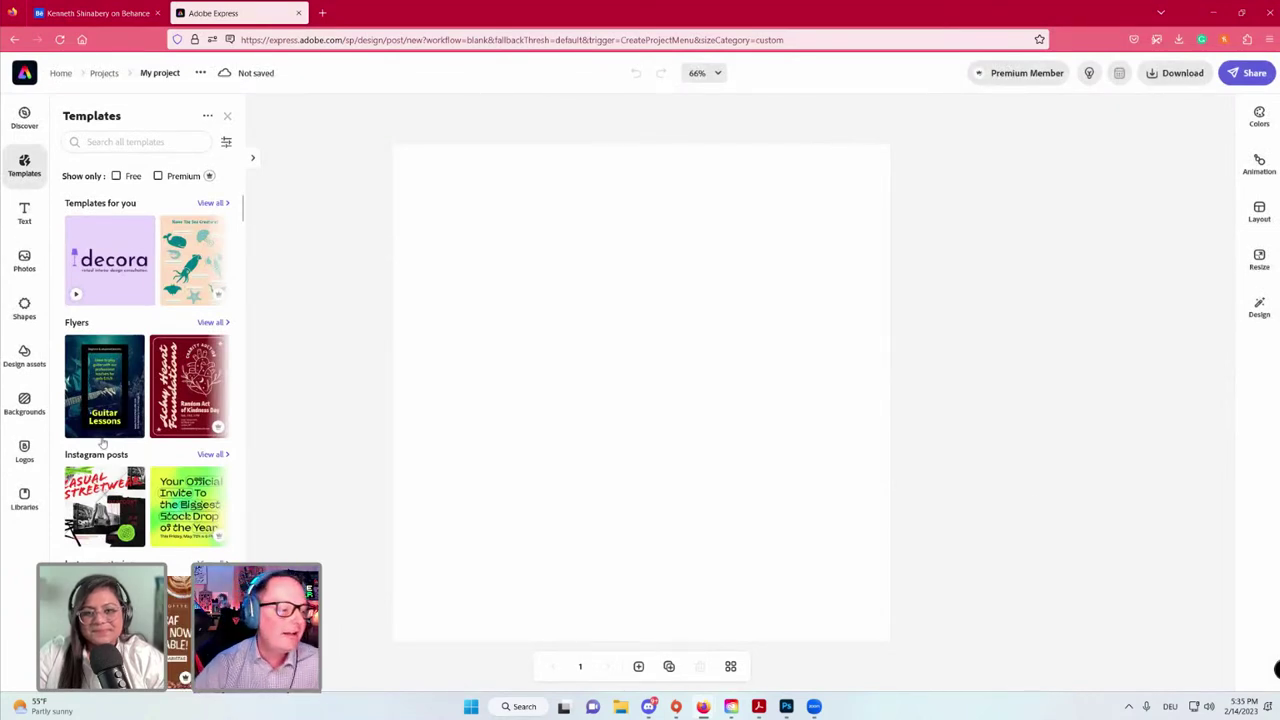
Search the backgrounds for "yellow" and apply the orange-to-yellow gradient with subtle diamond shapes to the page.
click(24, 402)
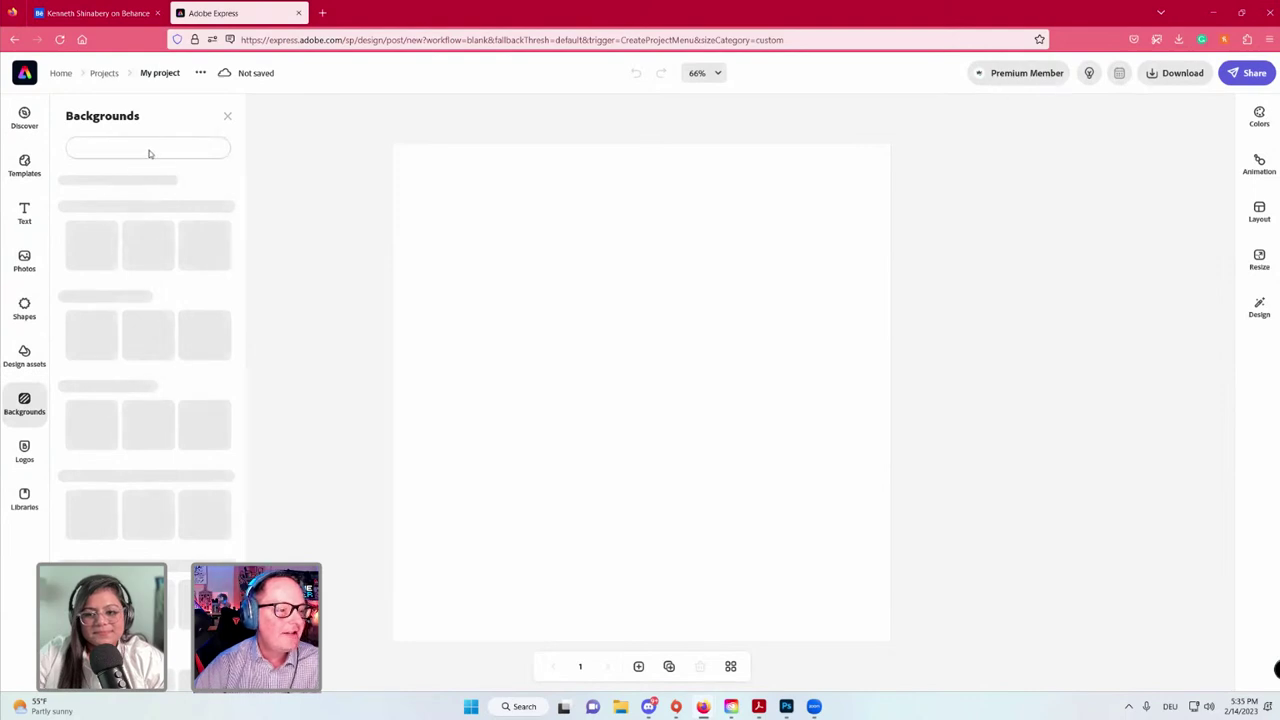
click(144, 187)
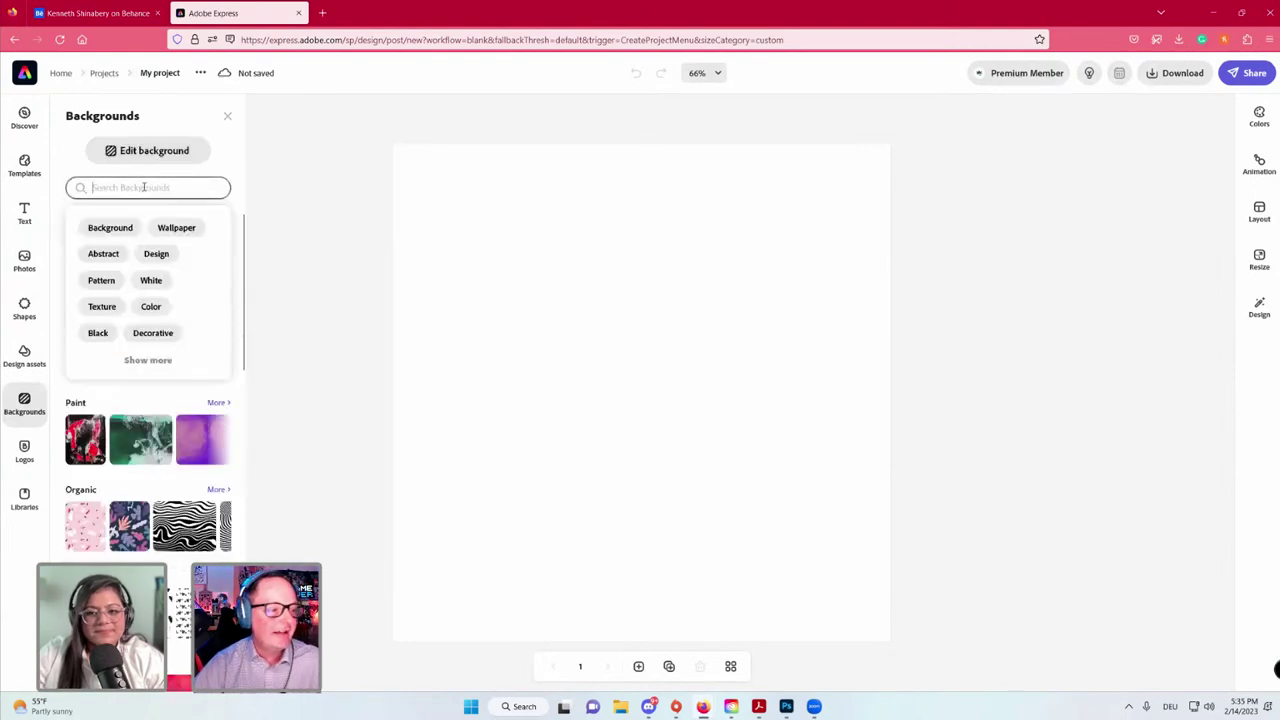
text(v)
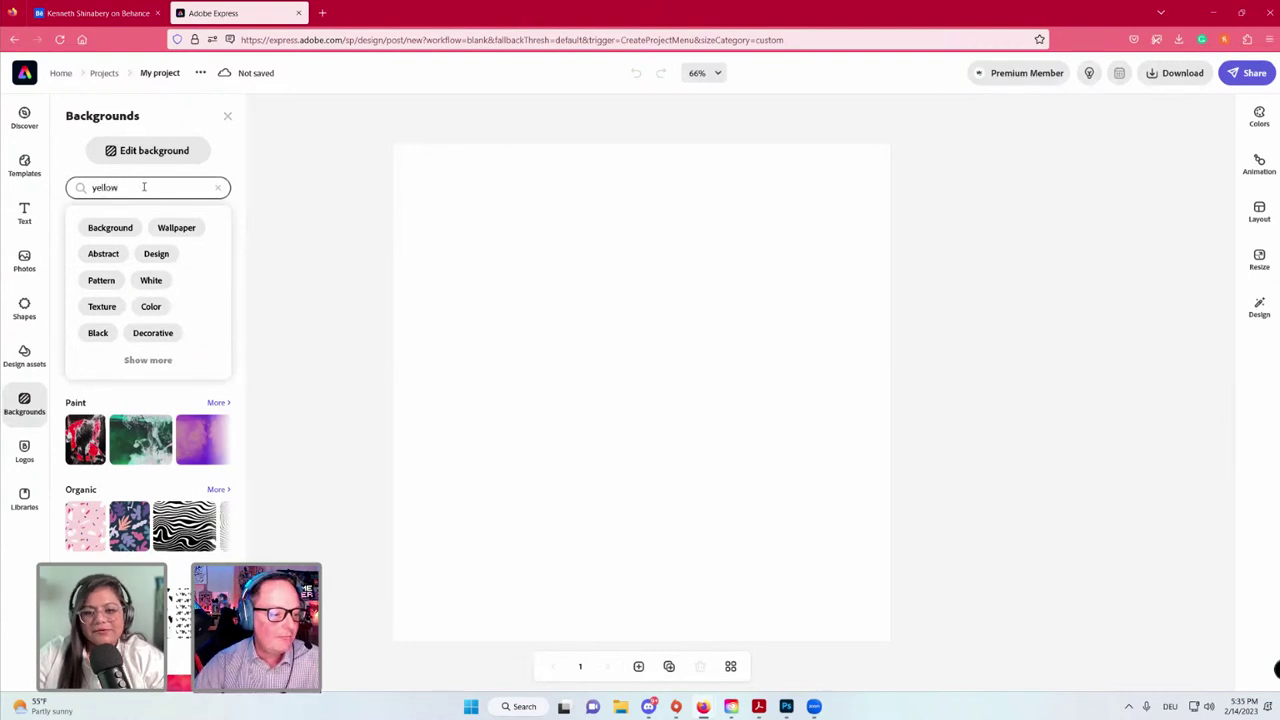
text(ellow)
key(Return)
scroll(190, 388, down, 10)
scroll(186, 388, down, 10)
scroll(186, 388, down, 10)
scroll(186, 388, down, 10)
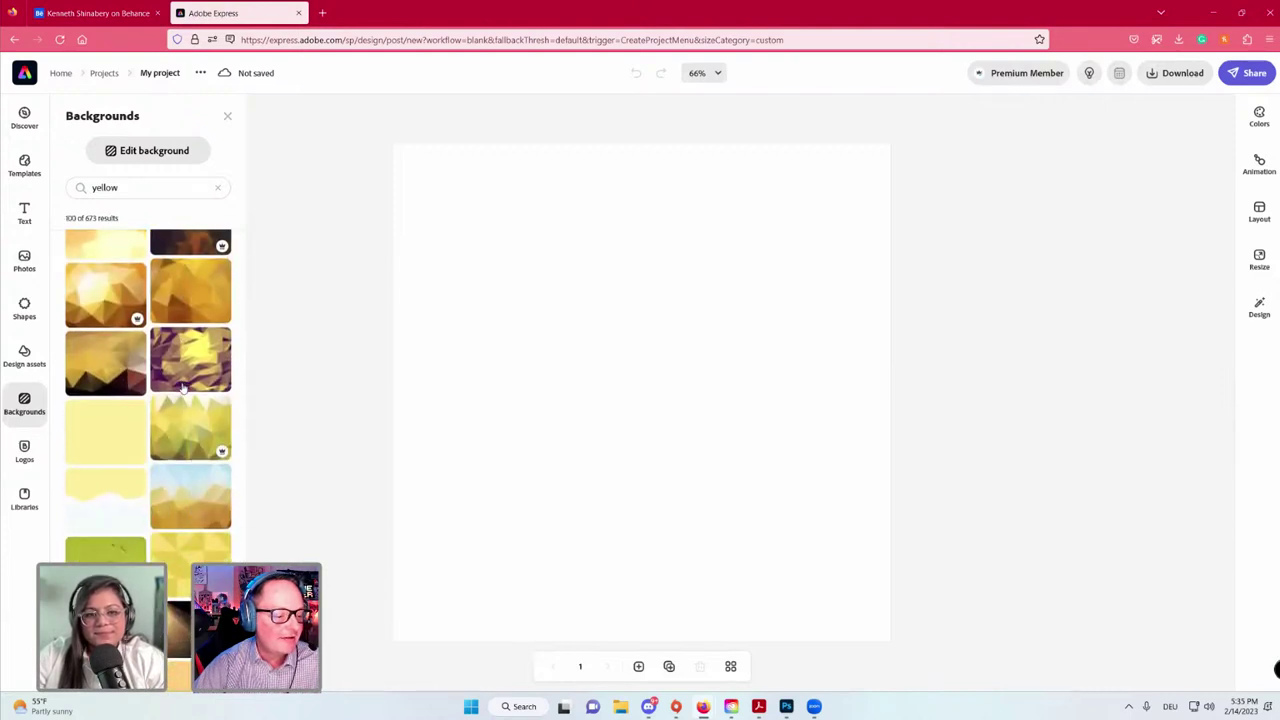
scroll(183, 388, down, 8)
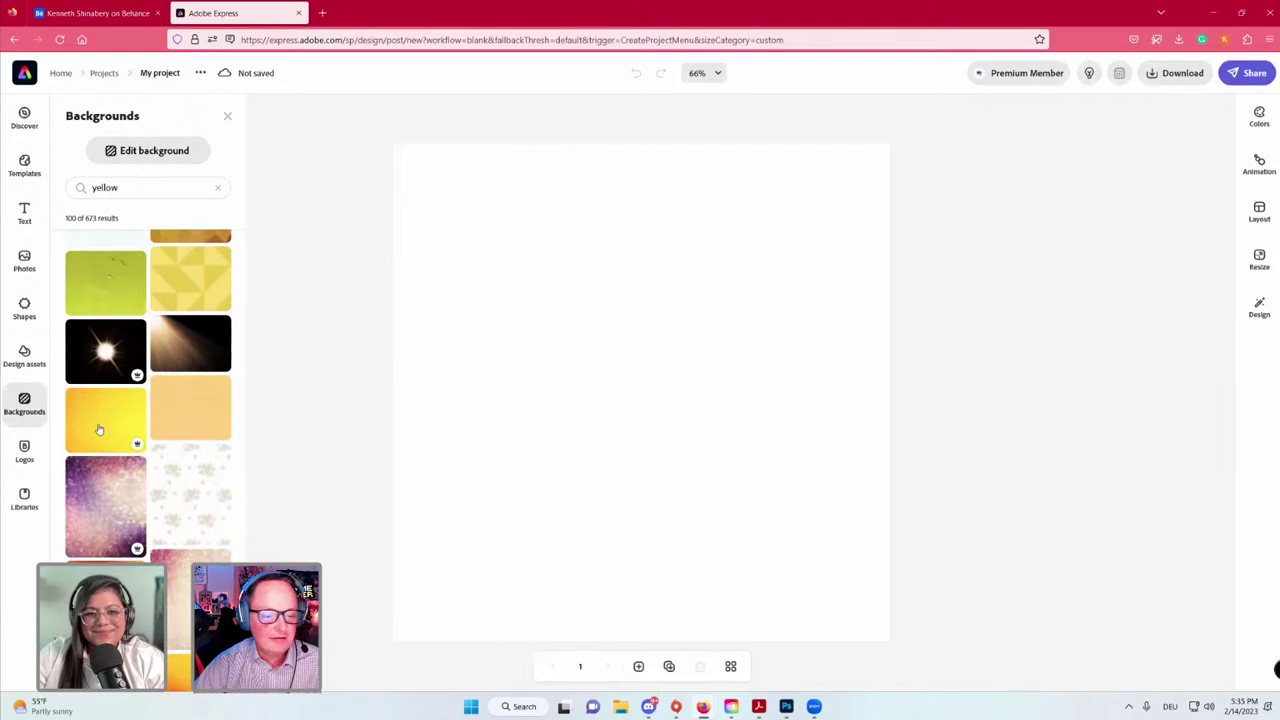
click(99, 430)
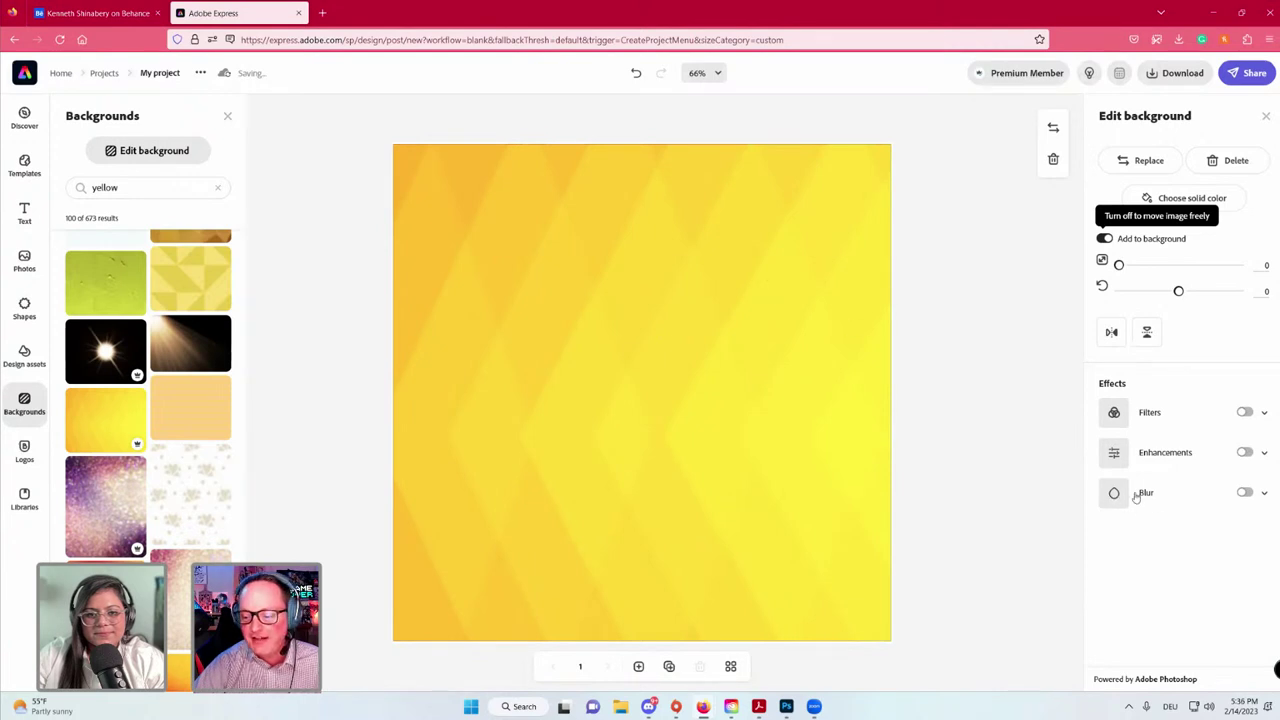
Turn on the Blur effect for the yellow background and set it to 14.
click(1245, 493)
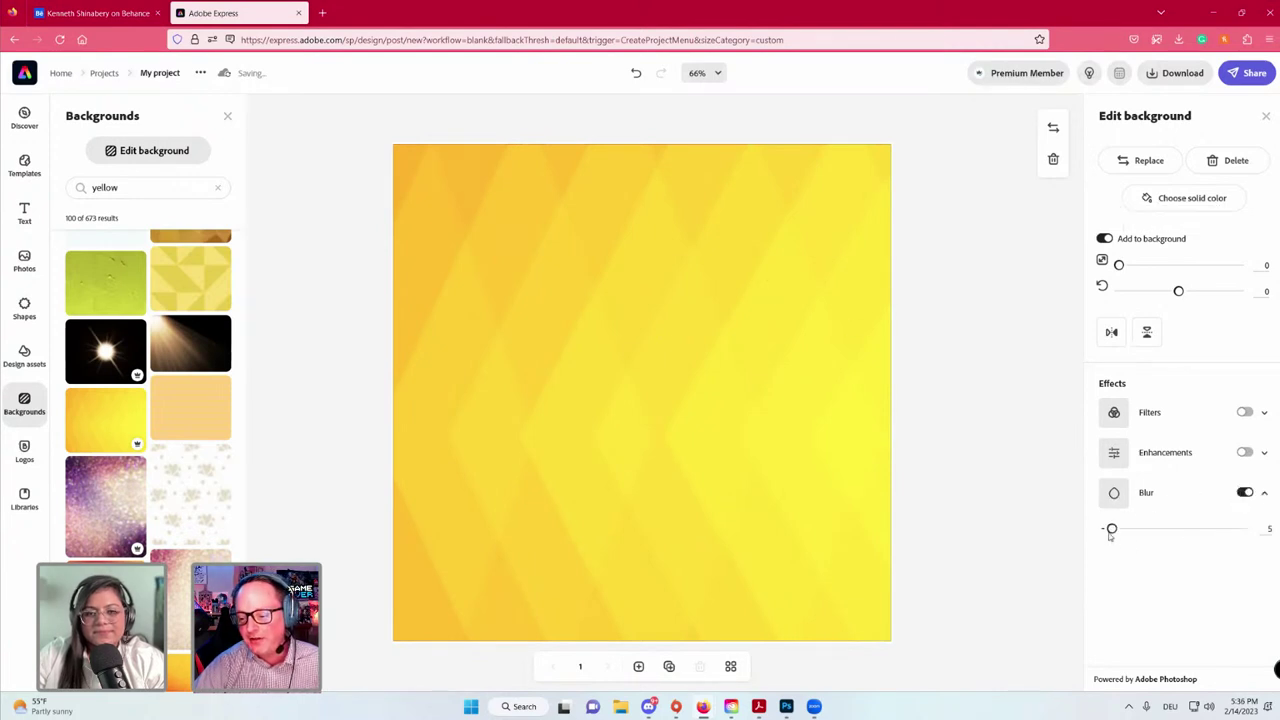
mouse_move(1115, 530)
mouse_down()
mouse_move(1146, 530)
mouse_move(1124, 531)
mouse_up()
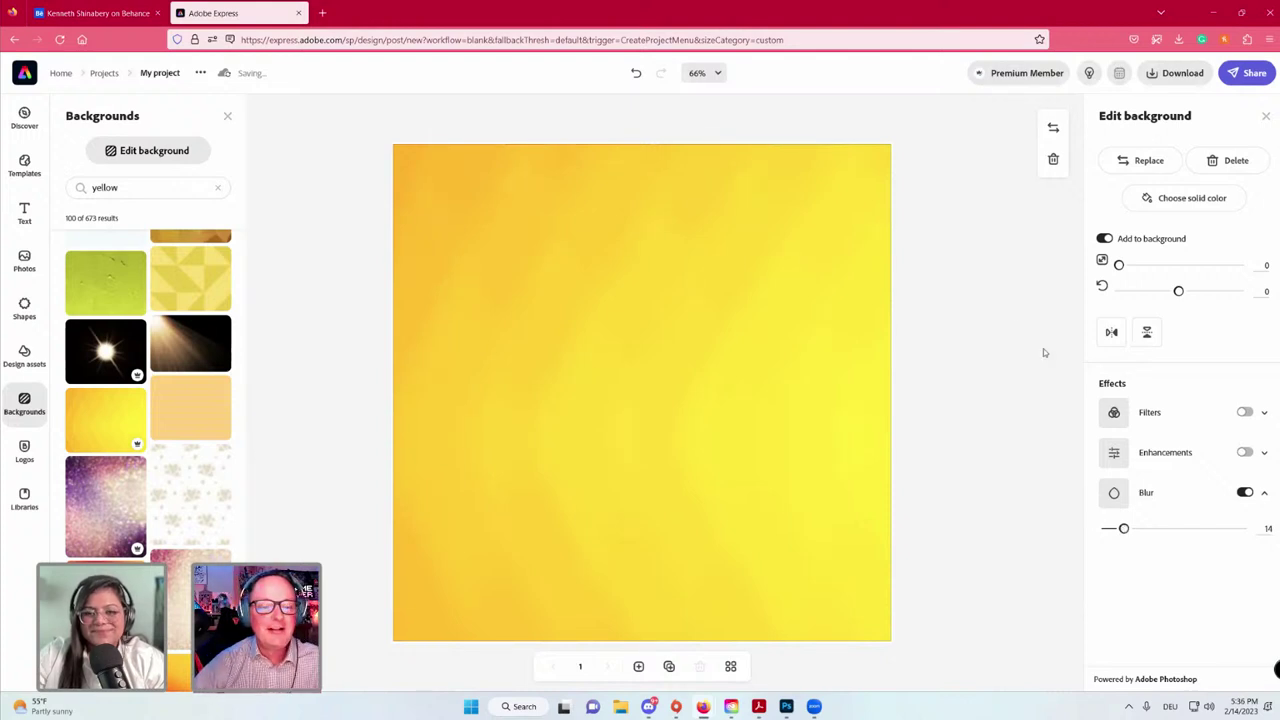
click(226, 117)
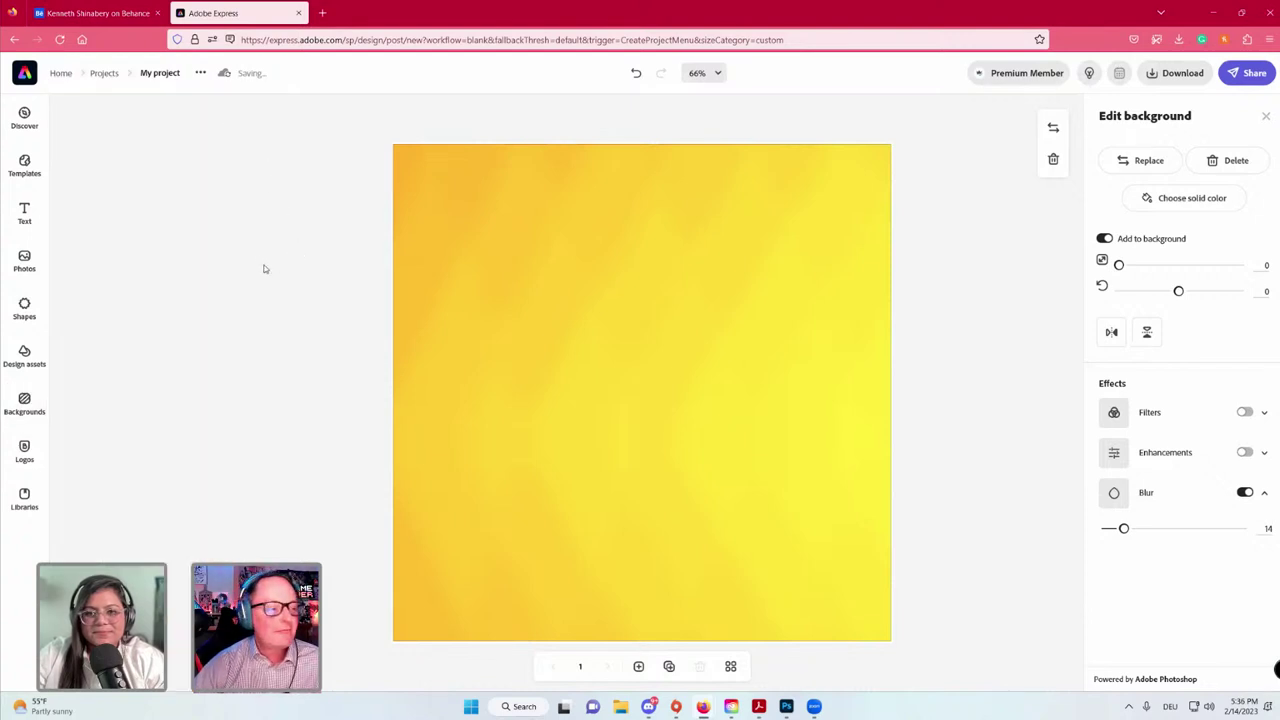
Add a text reading "5" to the page and set its font size to 132.
click(24, 212)
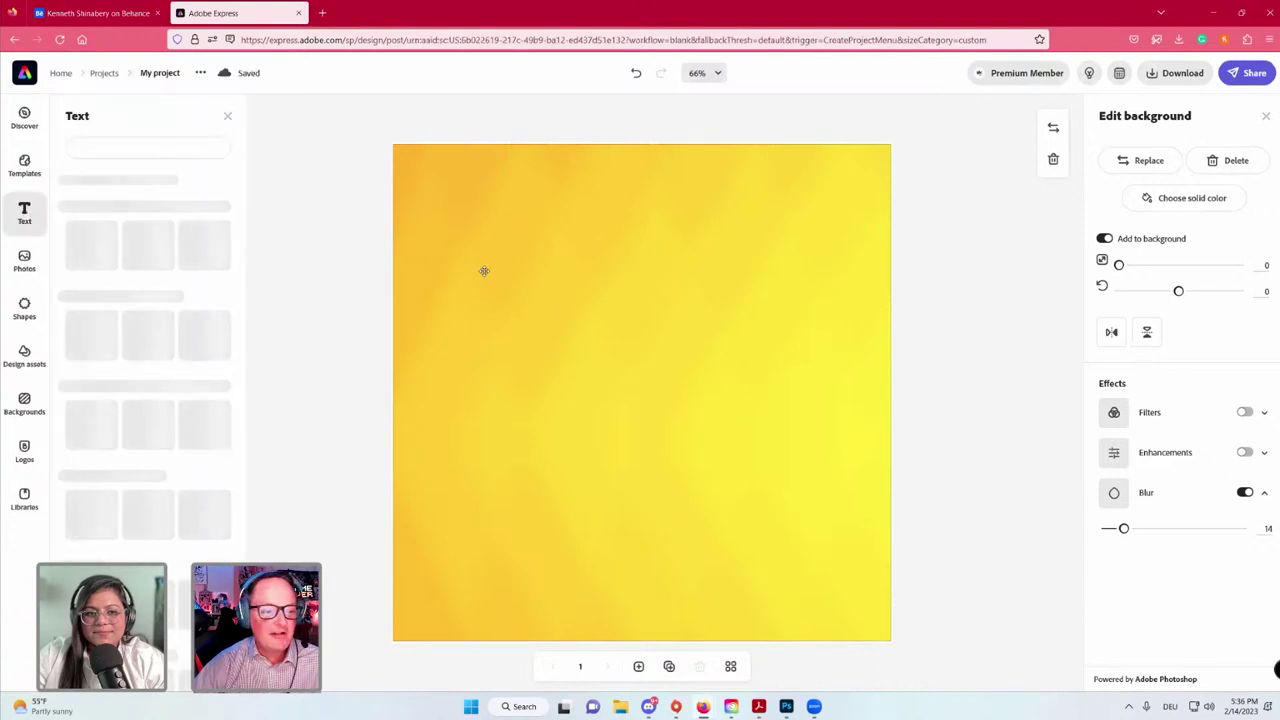
click(155, 152)
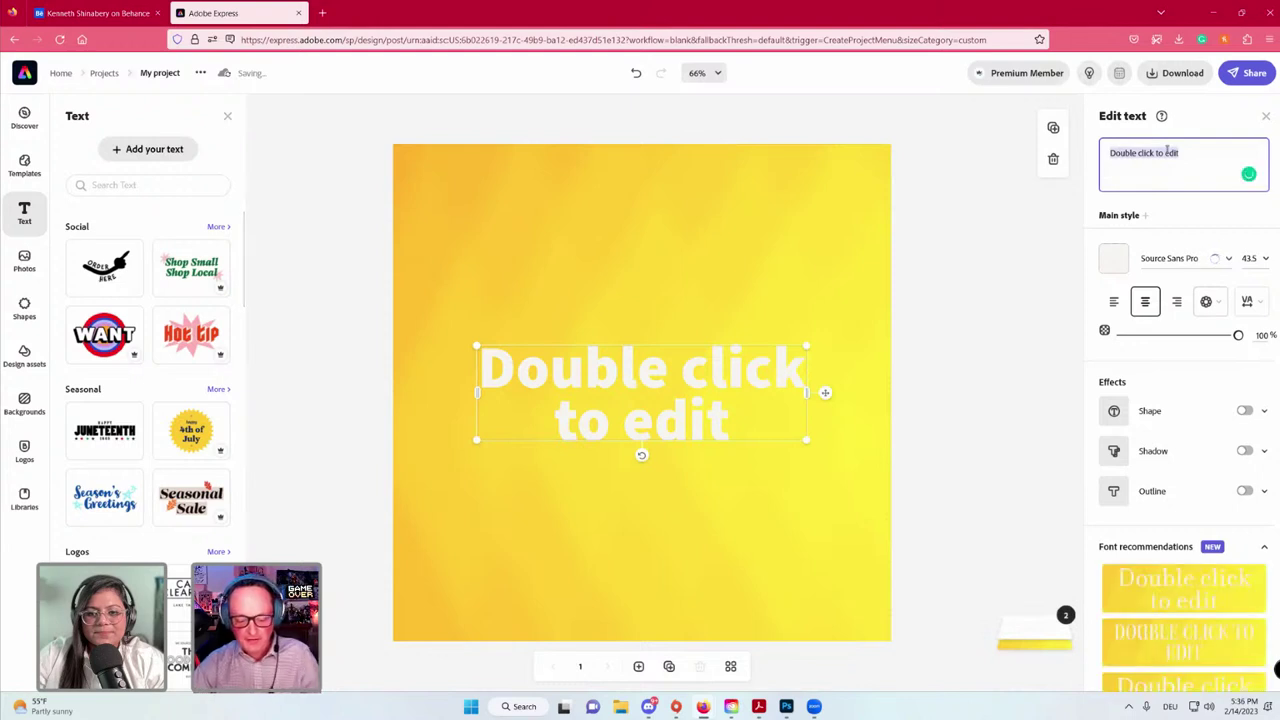
text(5)
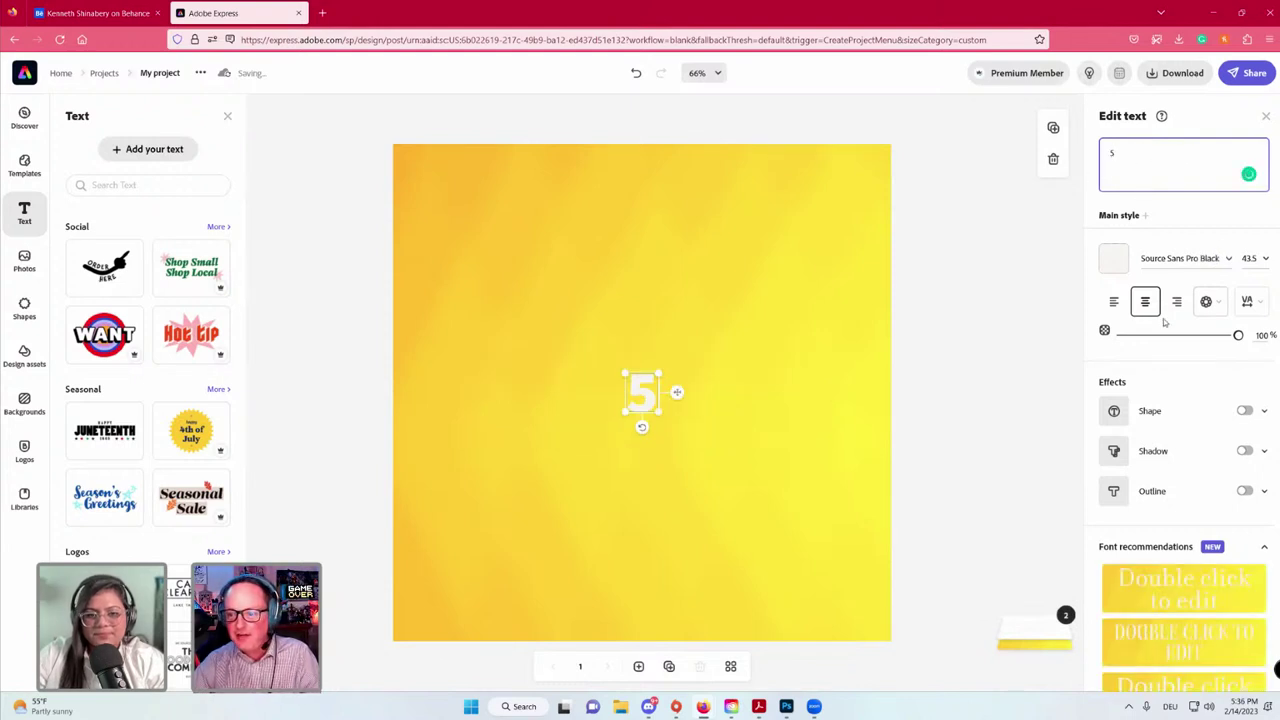
click(1250, 258)
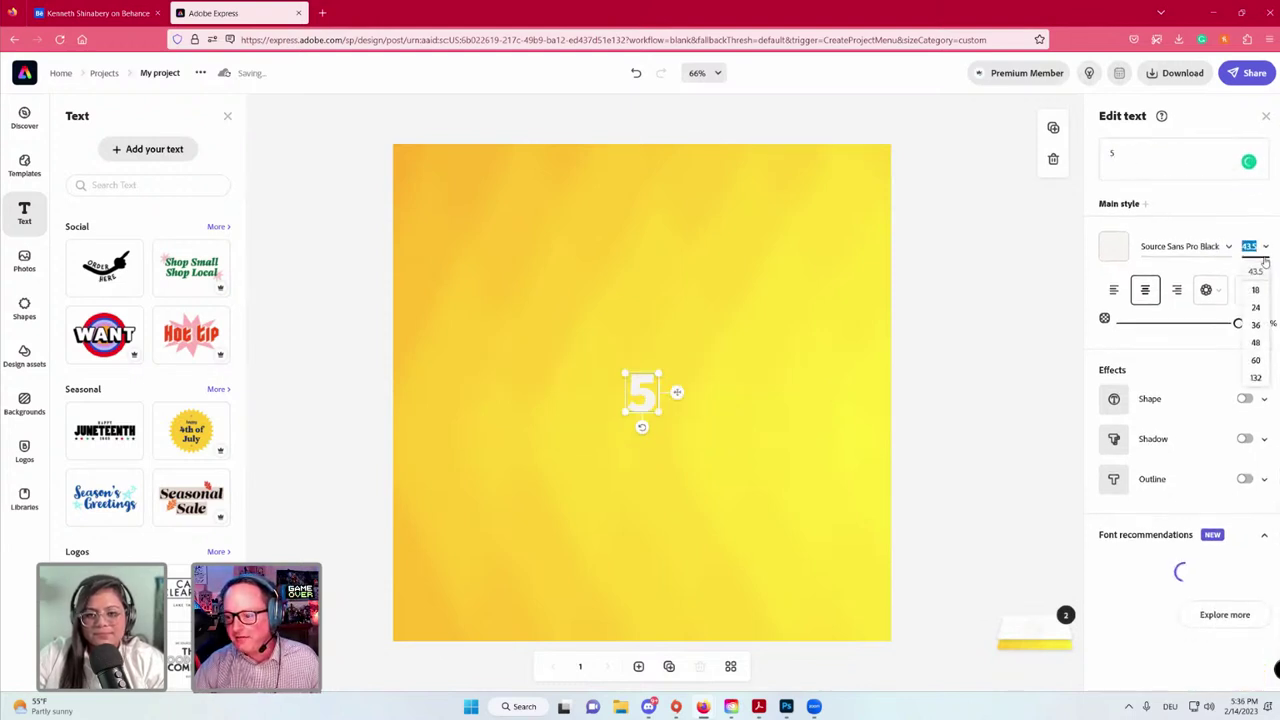
click(1256, 377)
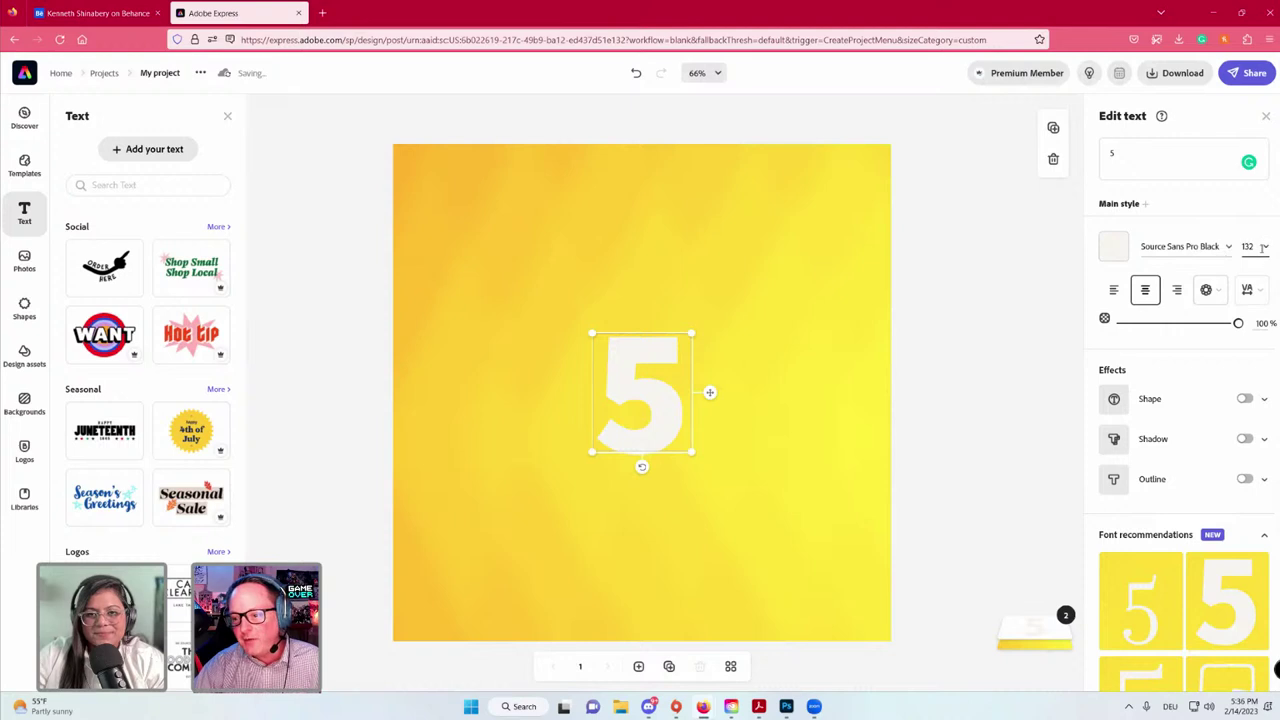
Enlarge the "5" to a font size of about 176 and place it in the page's upper-left corner.
drag(689, 451, 726, 486)
drag(646, 389, 448, 218)
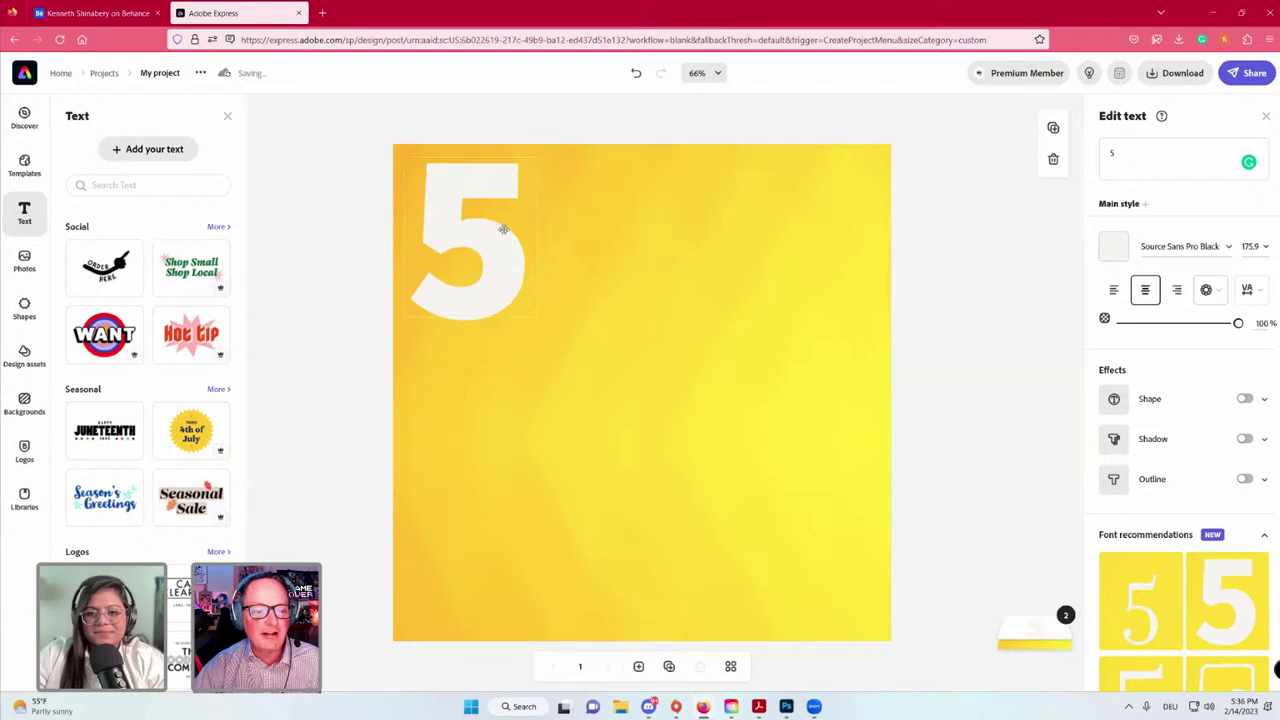
click(964, 340)
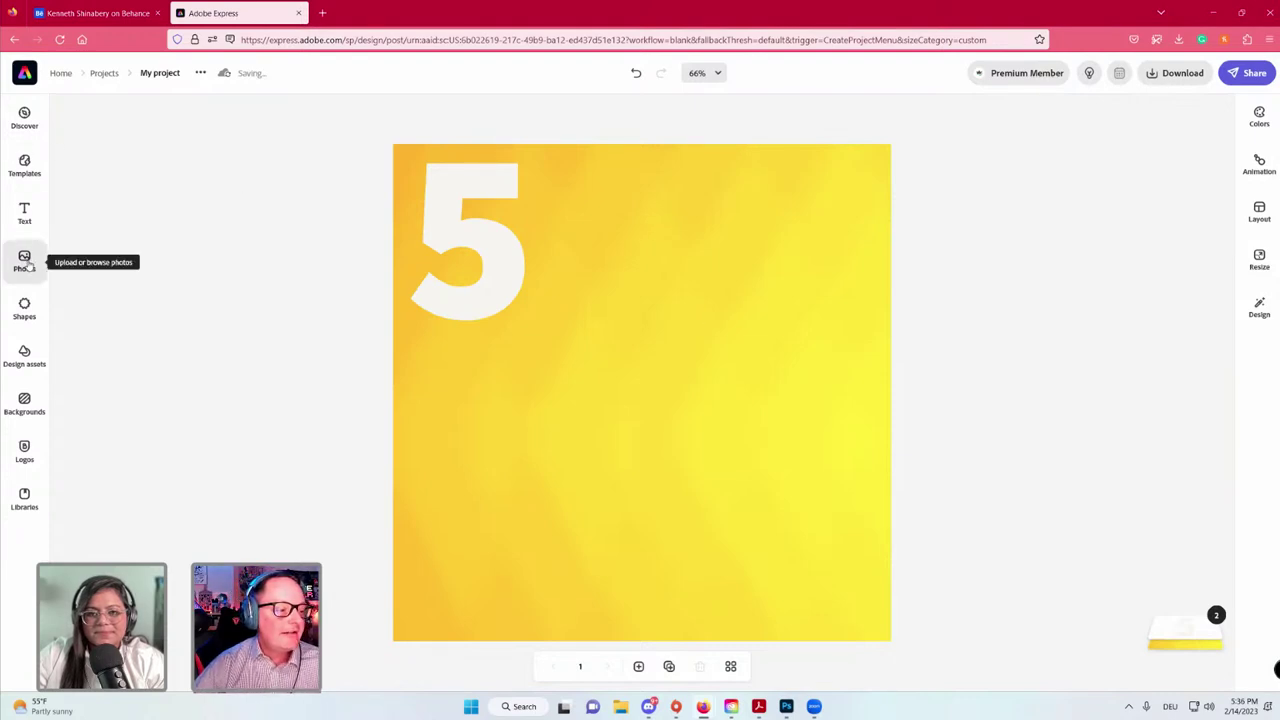
Add a second text reading "Social Media" and resize it onto a single line at a font size of about 33.
click(25, 213)
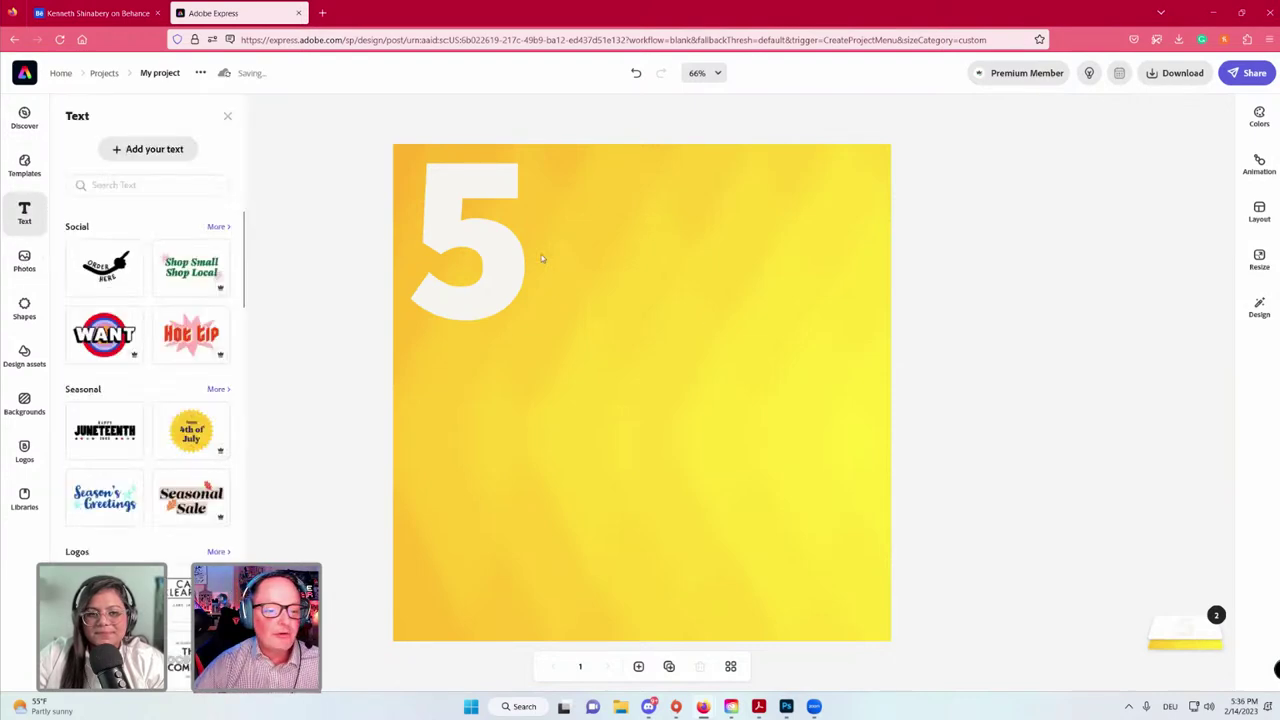
click(150, 150)
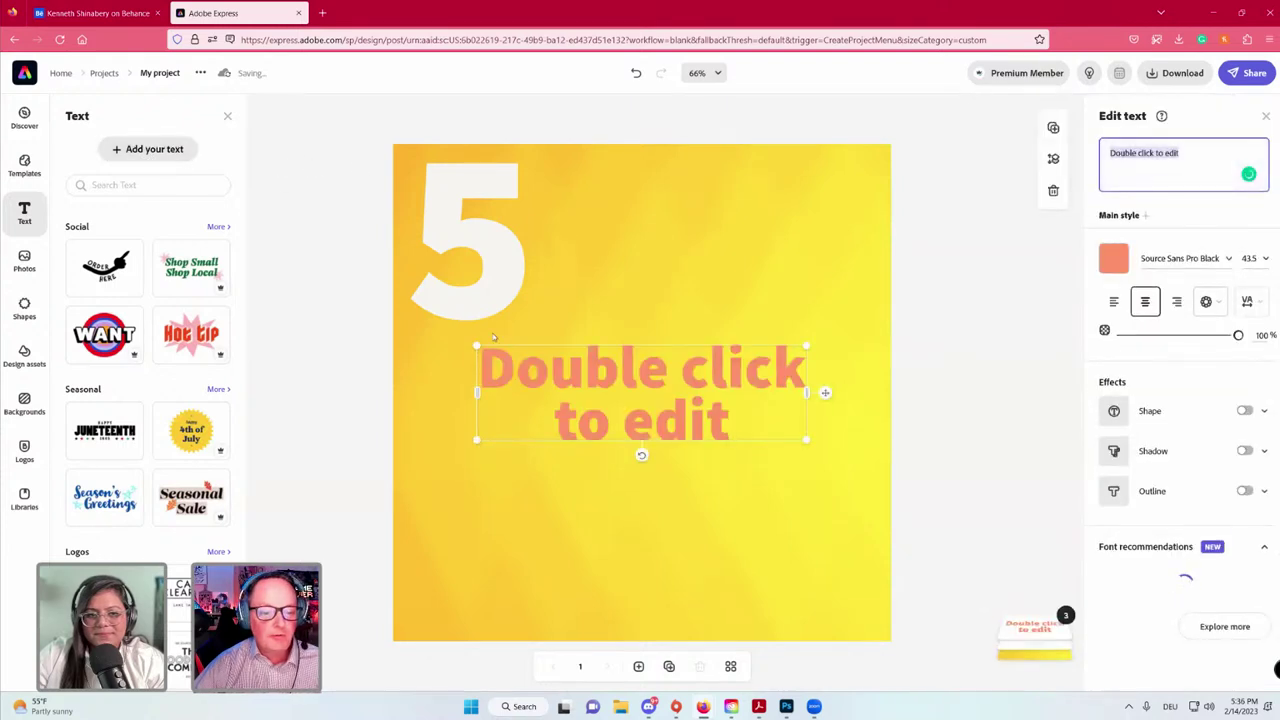
text(Social)
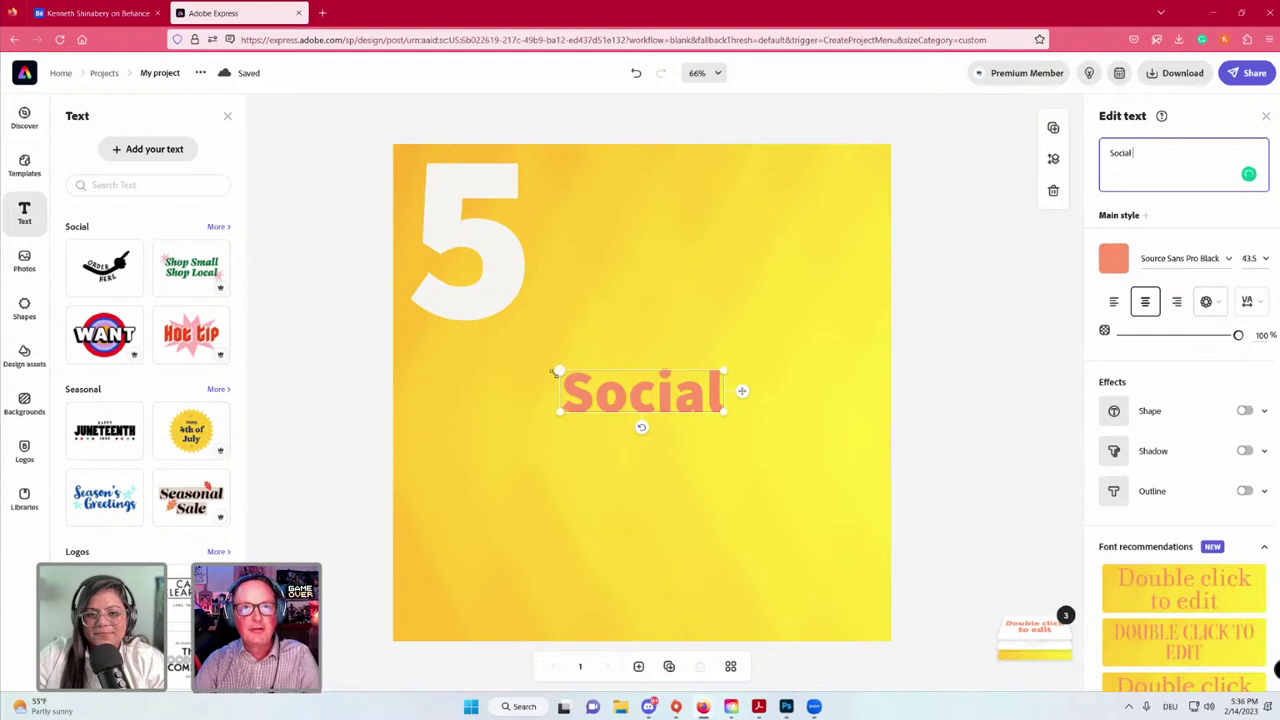
text( Tr)
key(BackSpace)
key(BackSpace)
key(BackSpace)
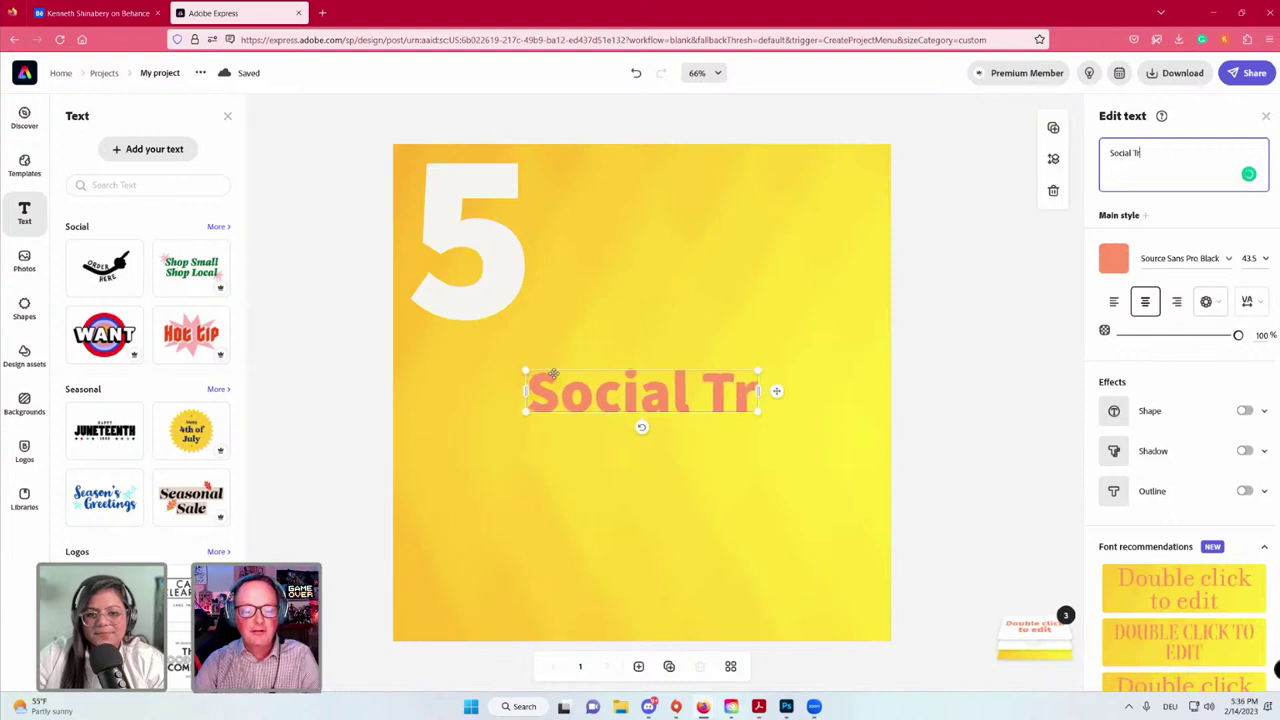
text(Media)
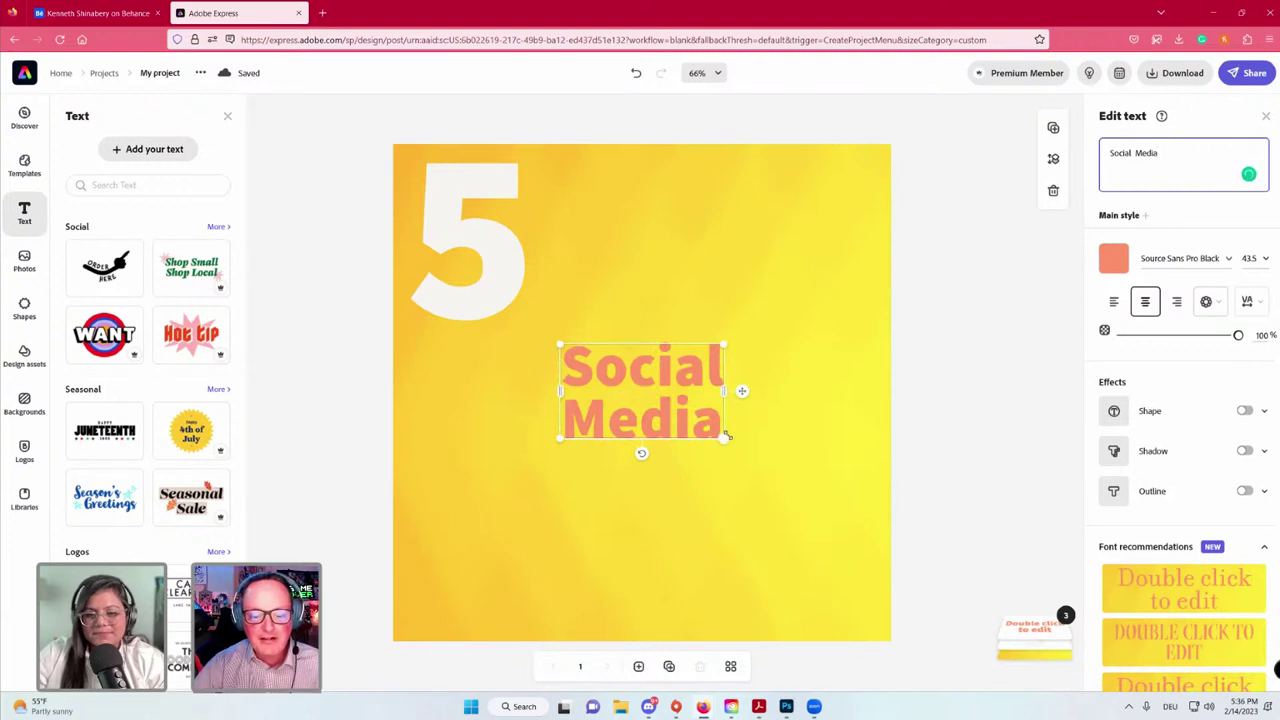
drag(723, 435, 814, 397)
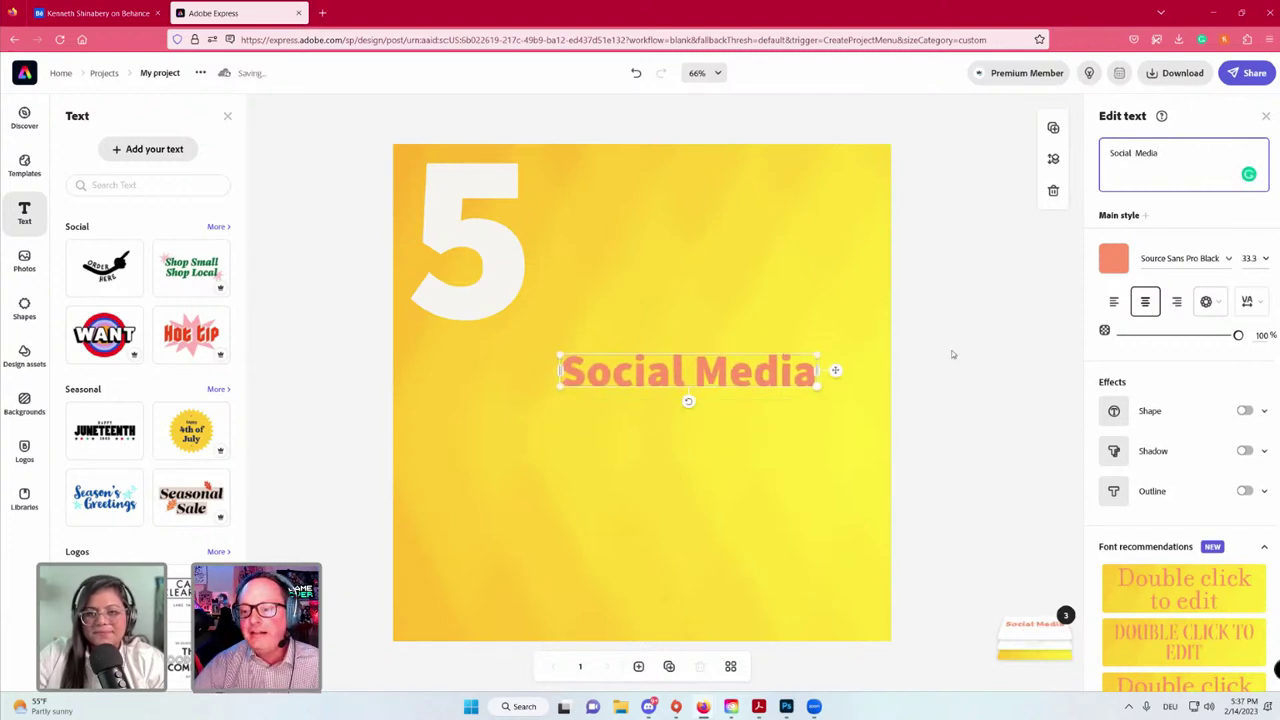
Set the "Social Media" text color to white (#FFFFFF) and dismiss the recommendation survey.
click(1108, 266)
click(1128, 468)
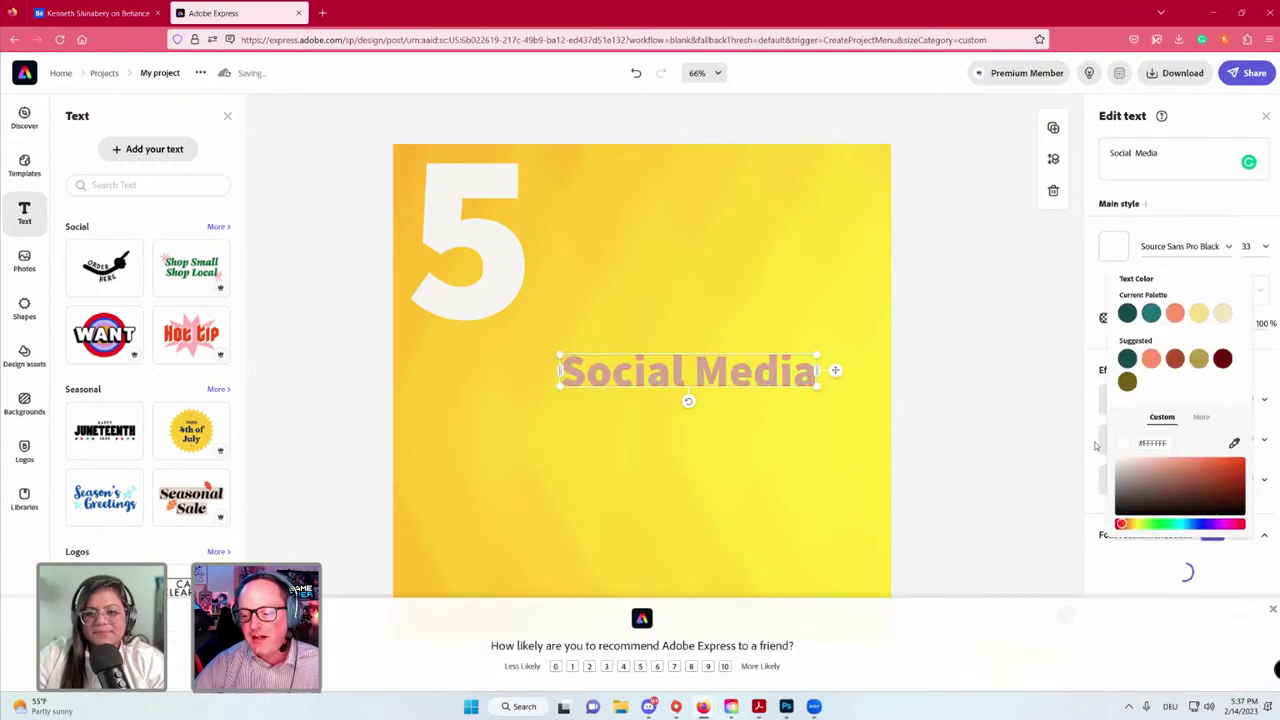
click(1116, 458)
click(1273, 610)
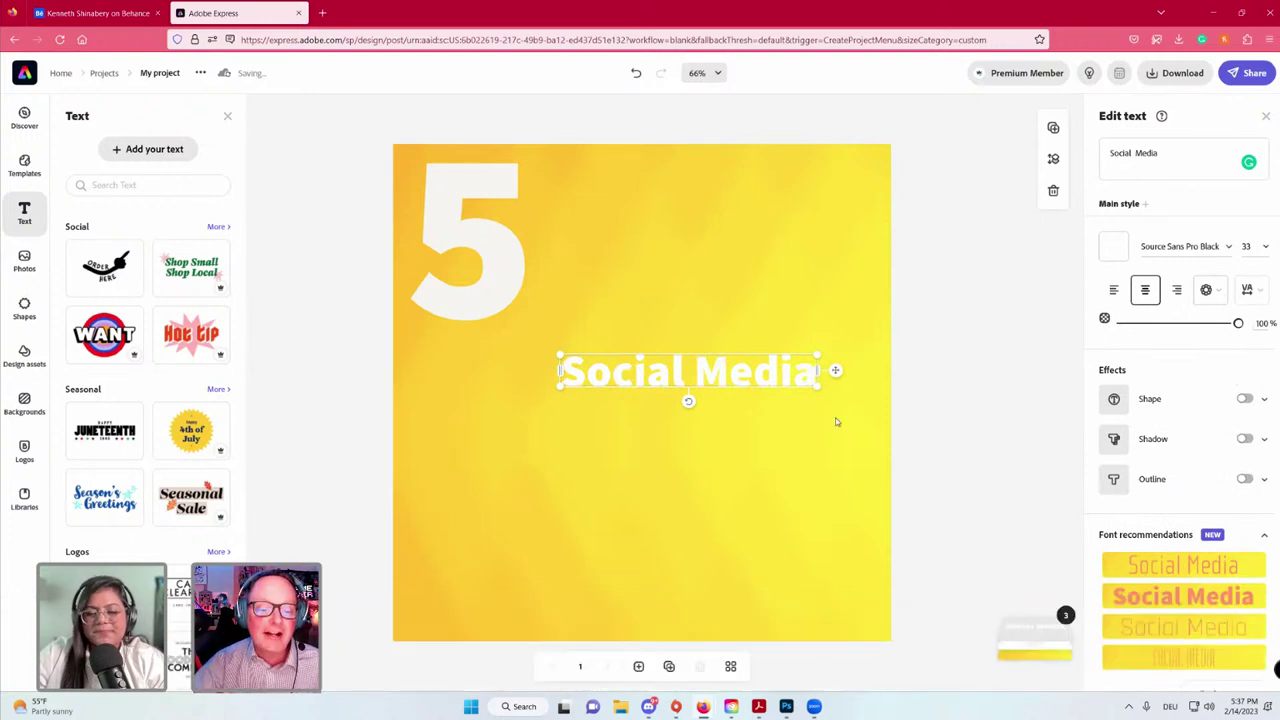
Move the "Social Media" text to the right of the "5", level with the numeral's top edge.
drag(718, 372, 684, 190)
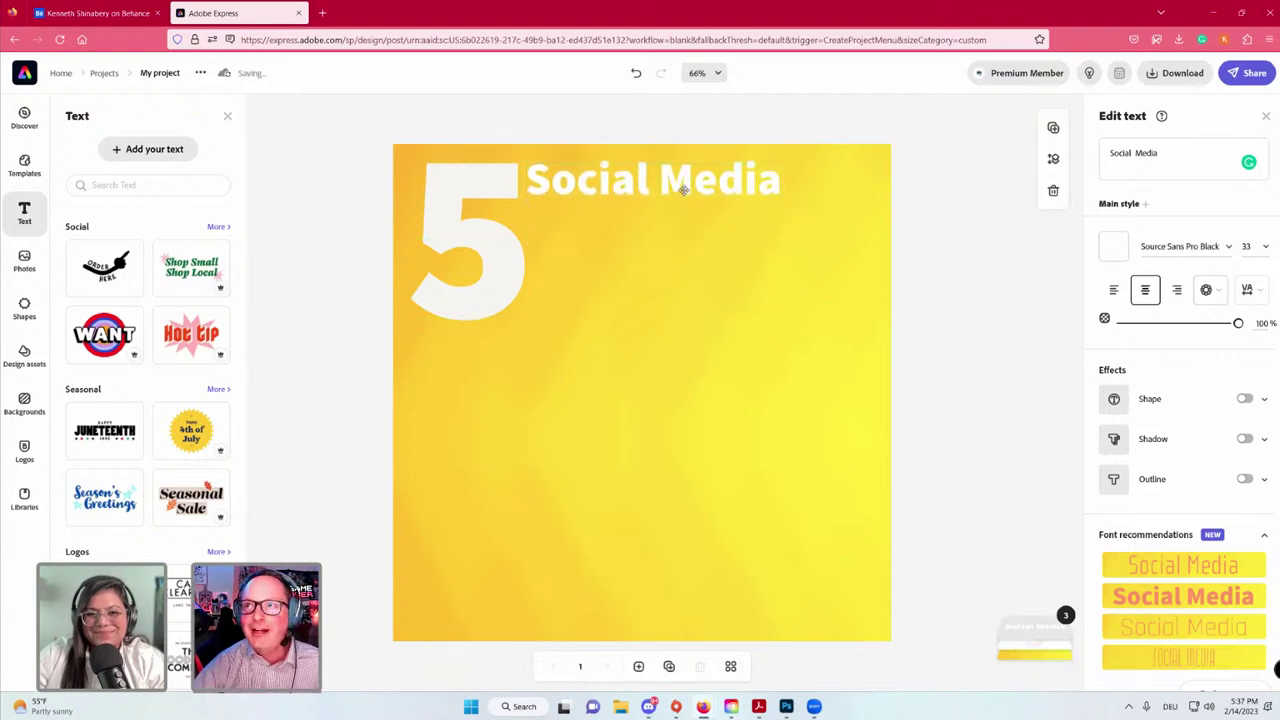
drag(683, 190, 683, 190)
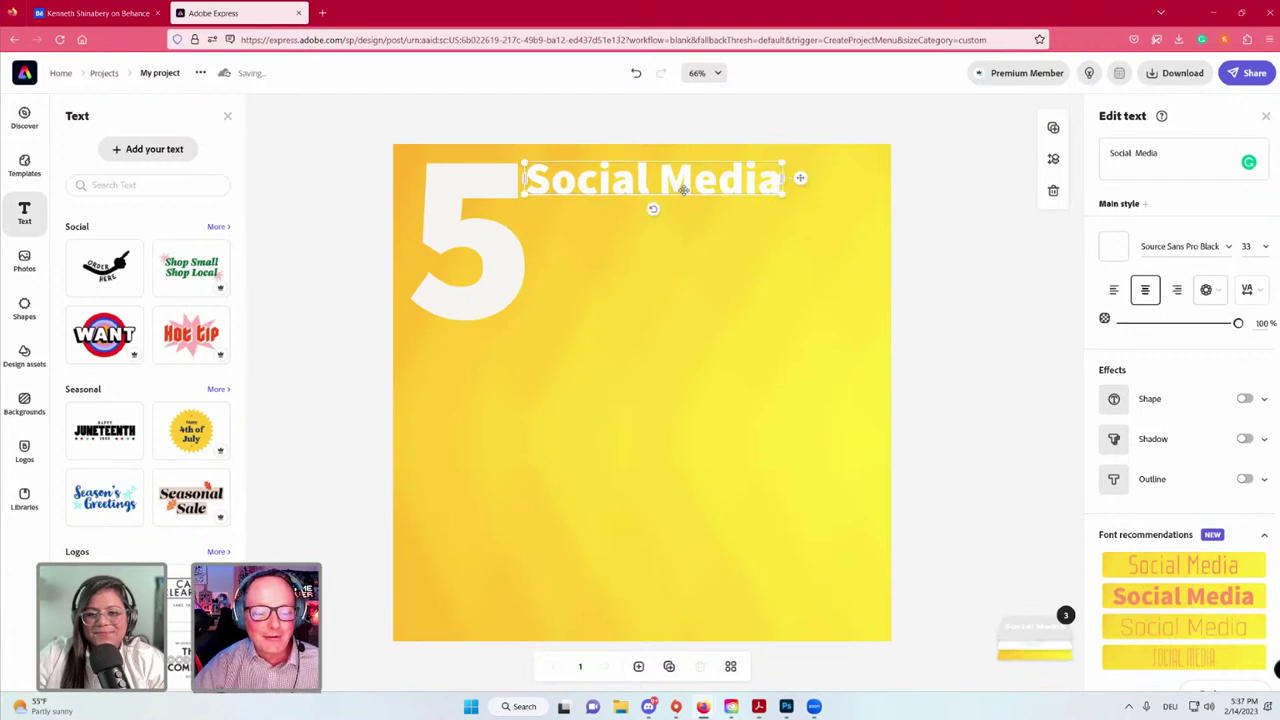
click(889, 249)
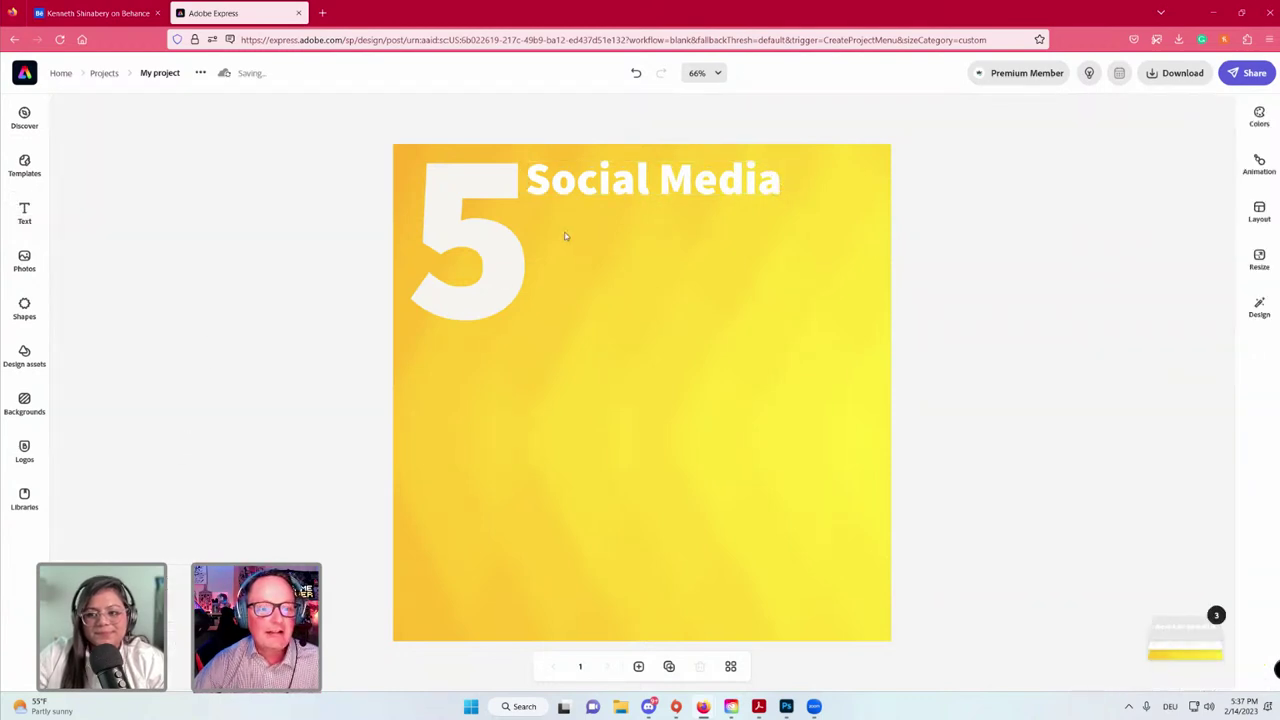
Duplicate the "Social Media" text, place the copy below the original, and change its wording to "Trends".
click(20, 214)
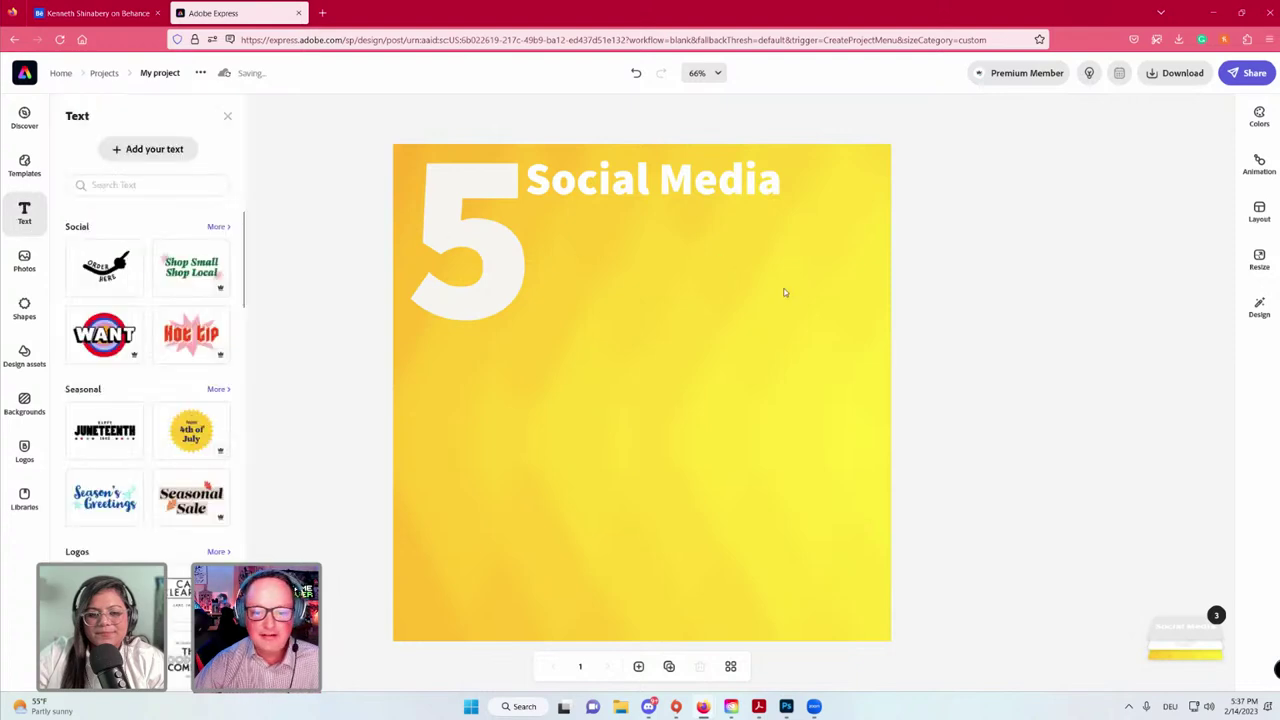
click(599, 184)
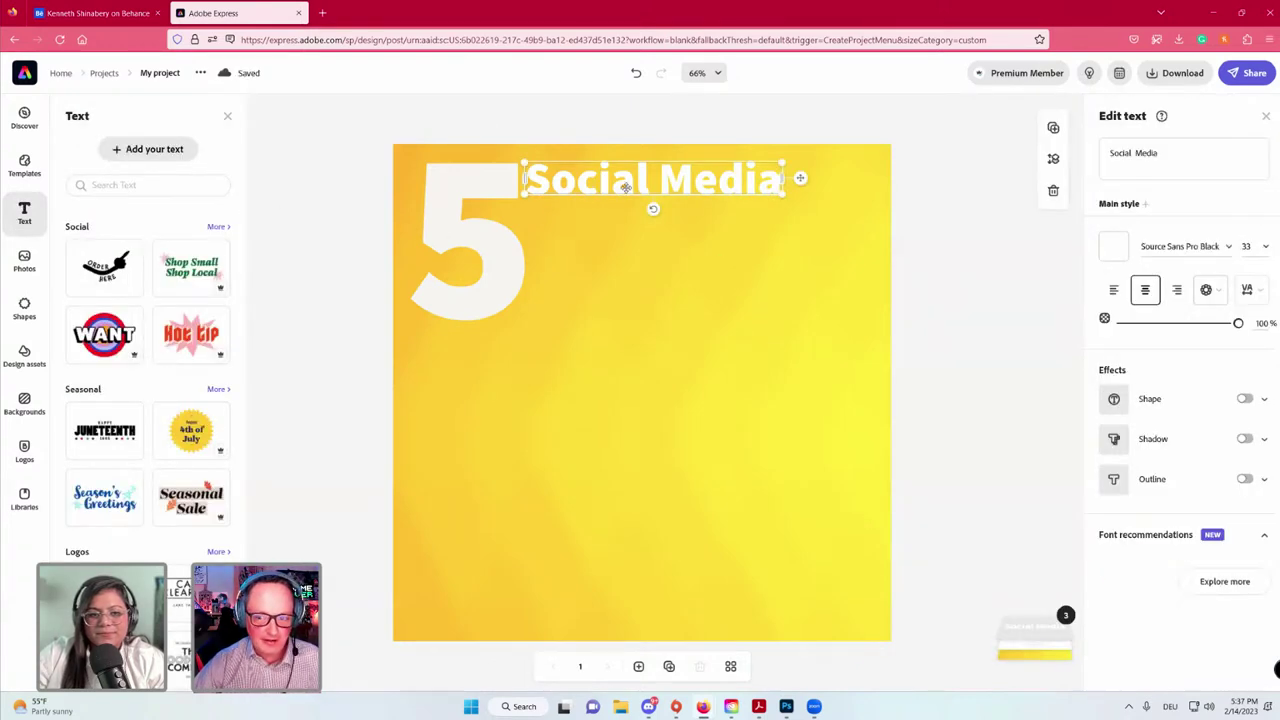
drag(652, 181, 655, 258)
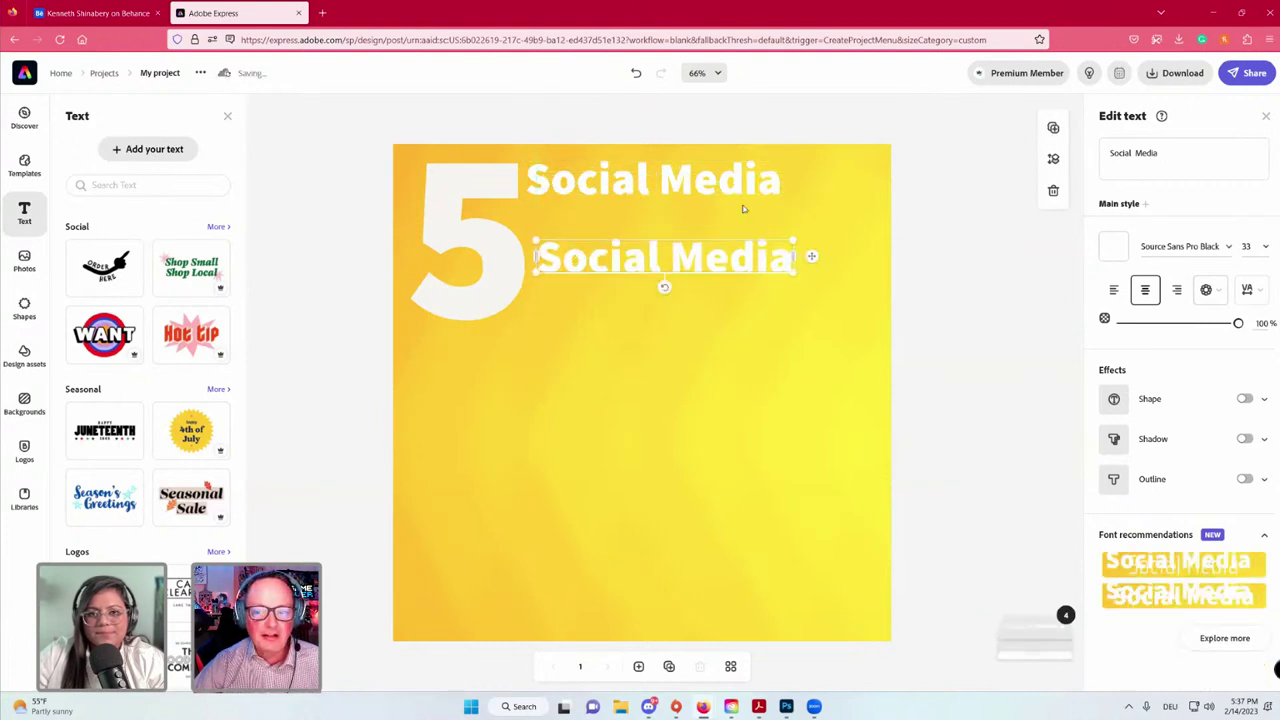
click(1138, 158)
key(ctrl+a)
text(TR)
key(BackSpace)
text(e)
key(BackSpace)
text(ren)
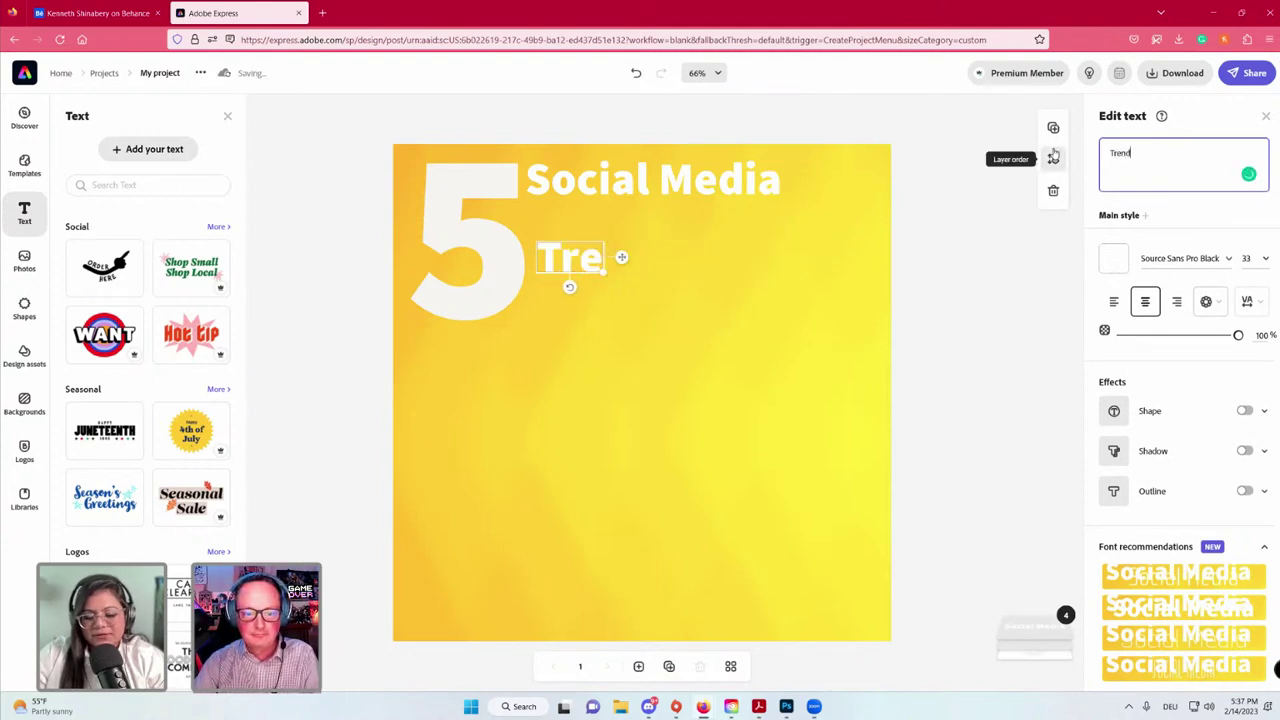
text(ds)
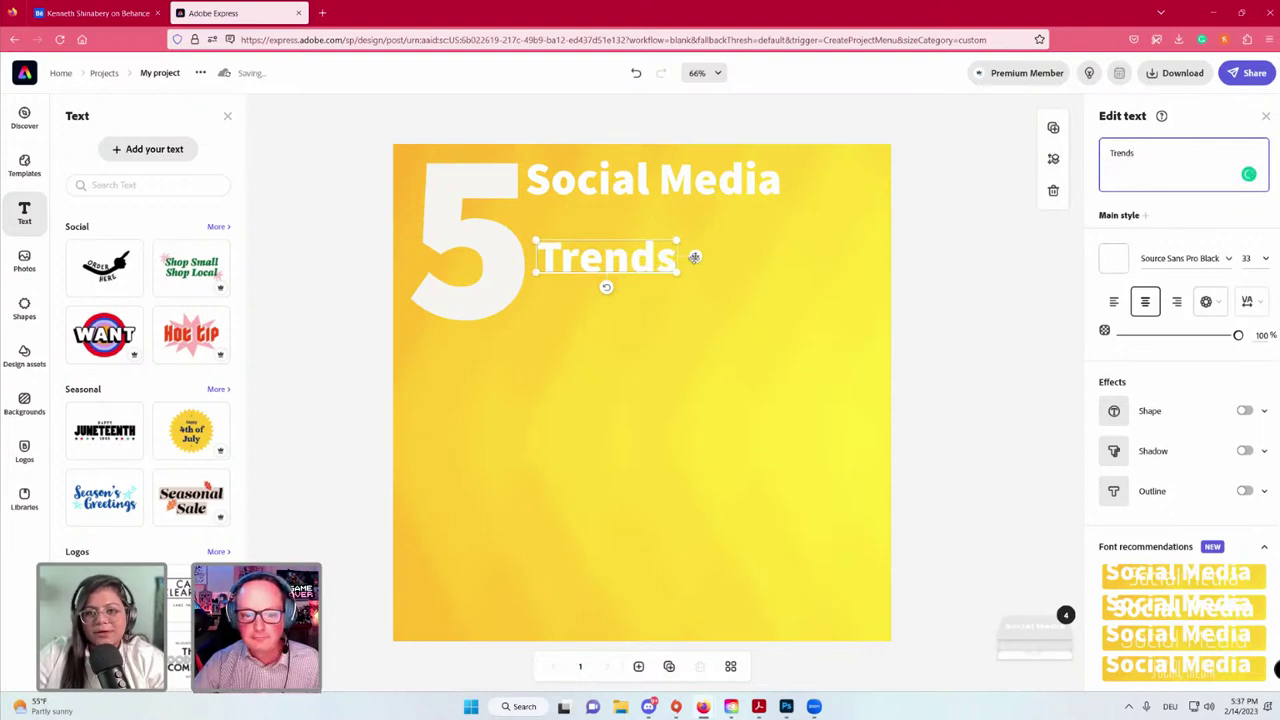
Enlarge "Trends" to a font size of about 59.8 and fit it directly beneath "Social Media", matching that line's width.
drag(679, 273, 768, 310)
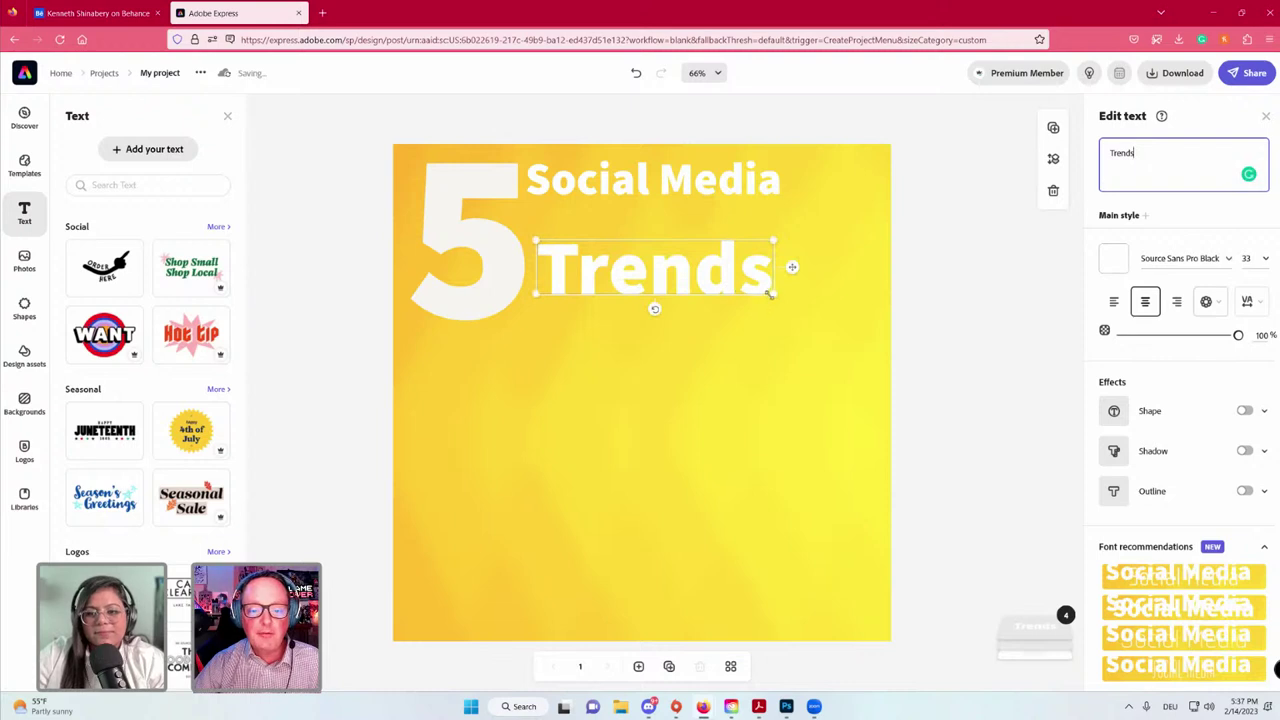
drag(711, 285, 707, 248)
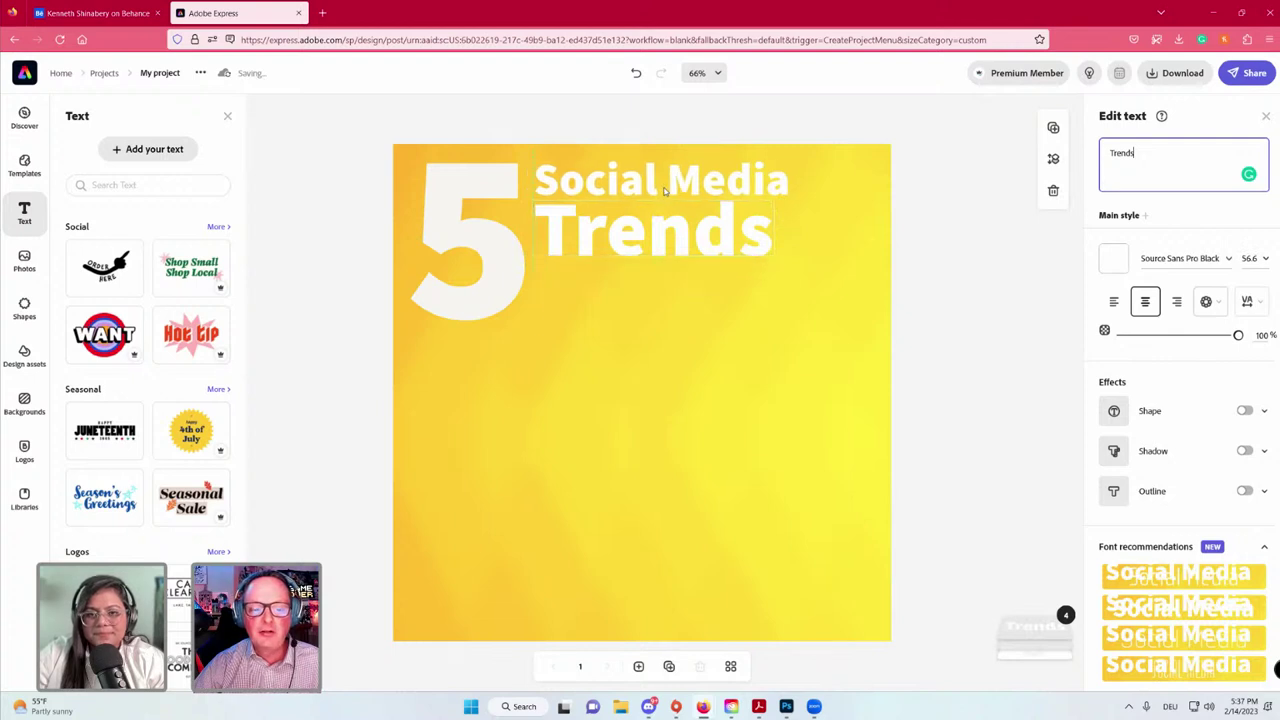
drag(773, 257, 788, 258)
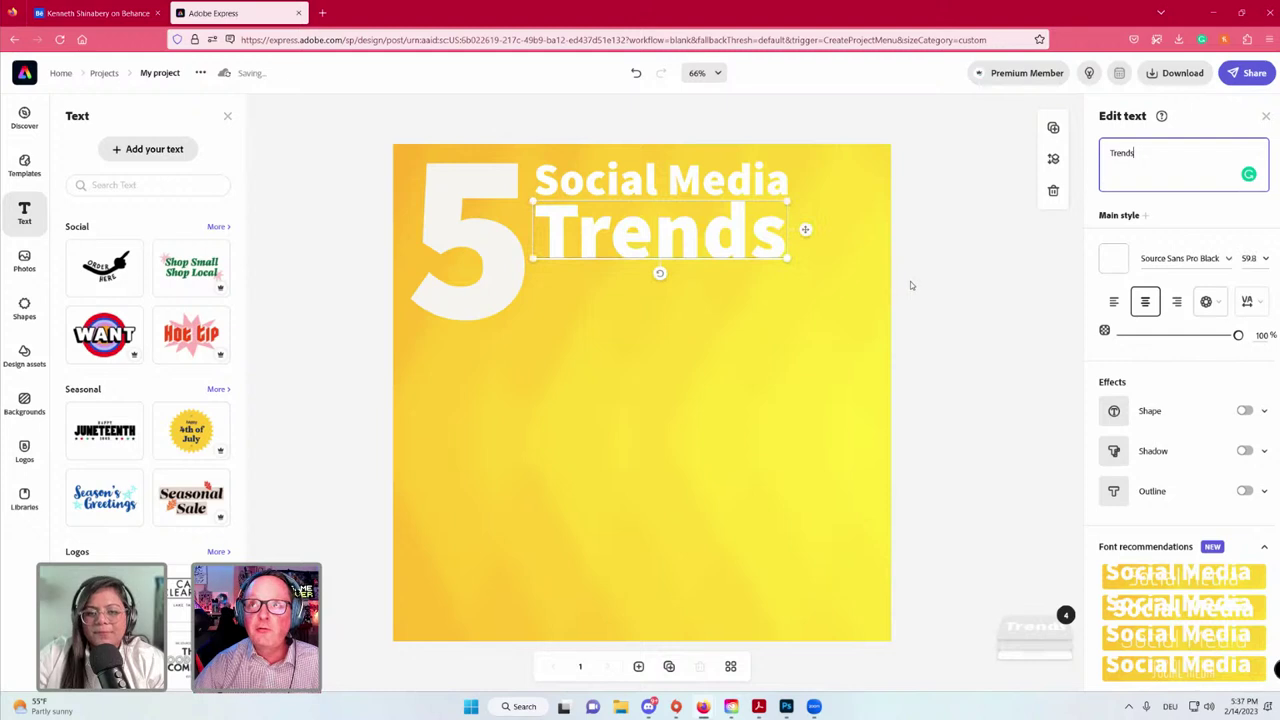
click(909, 285)
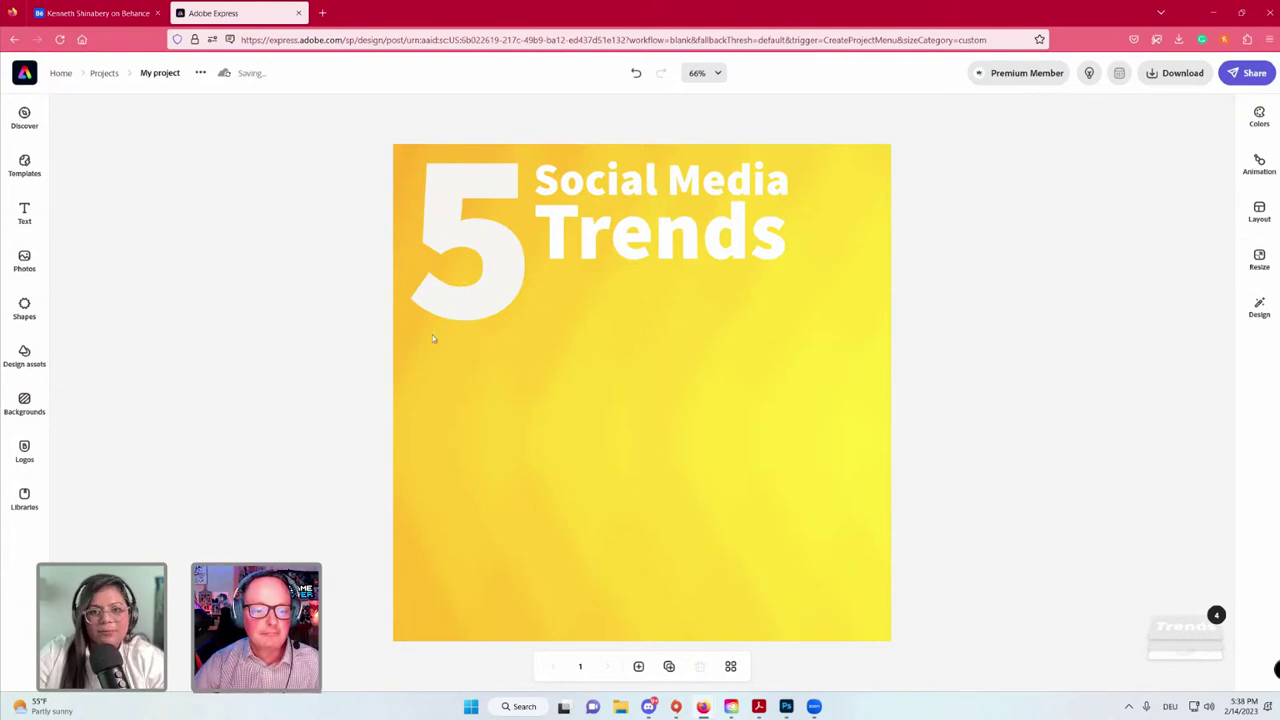
Add a new text reading "For 2023" and set its color to white (#FFFFFF).
click(24, 212)
click(138, 149)
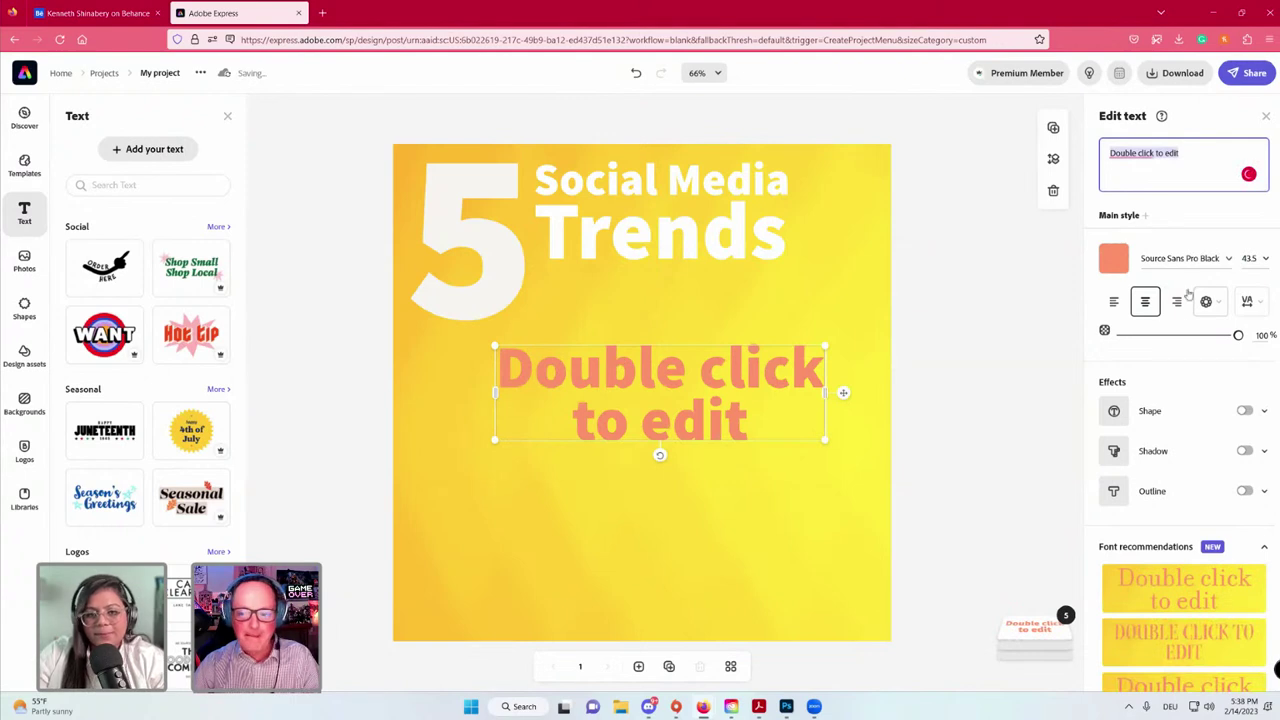
click(1113, 246)
triple_click(1192, 158)
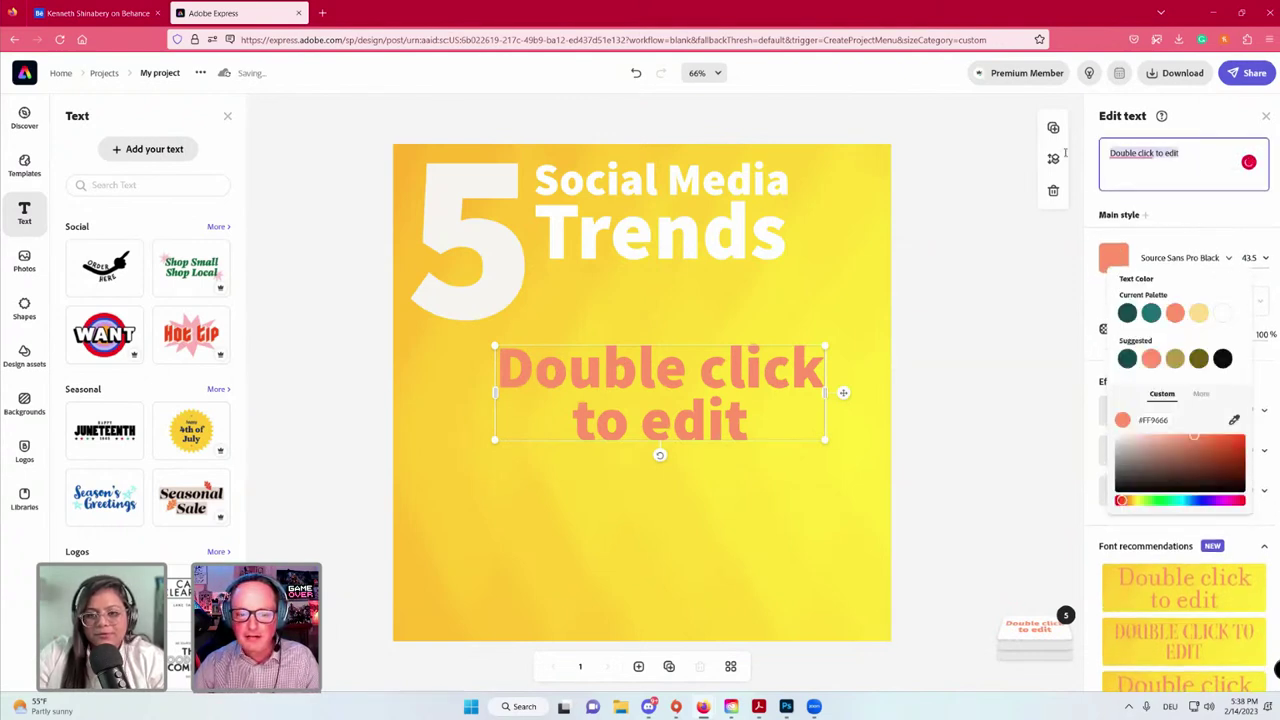
text(For)
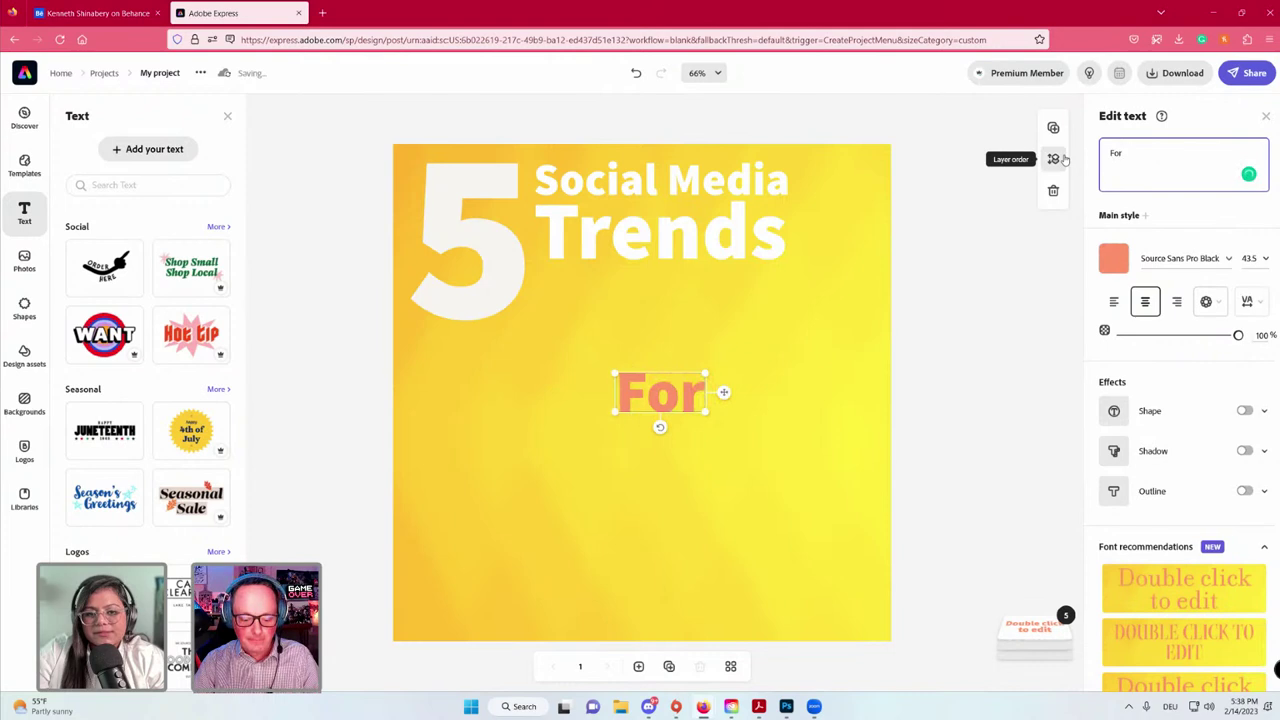
text( 2023)
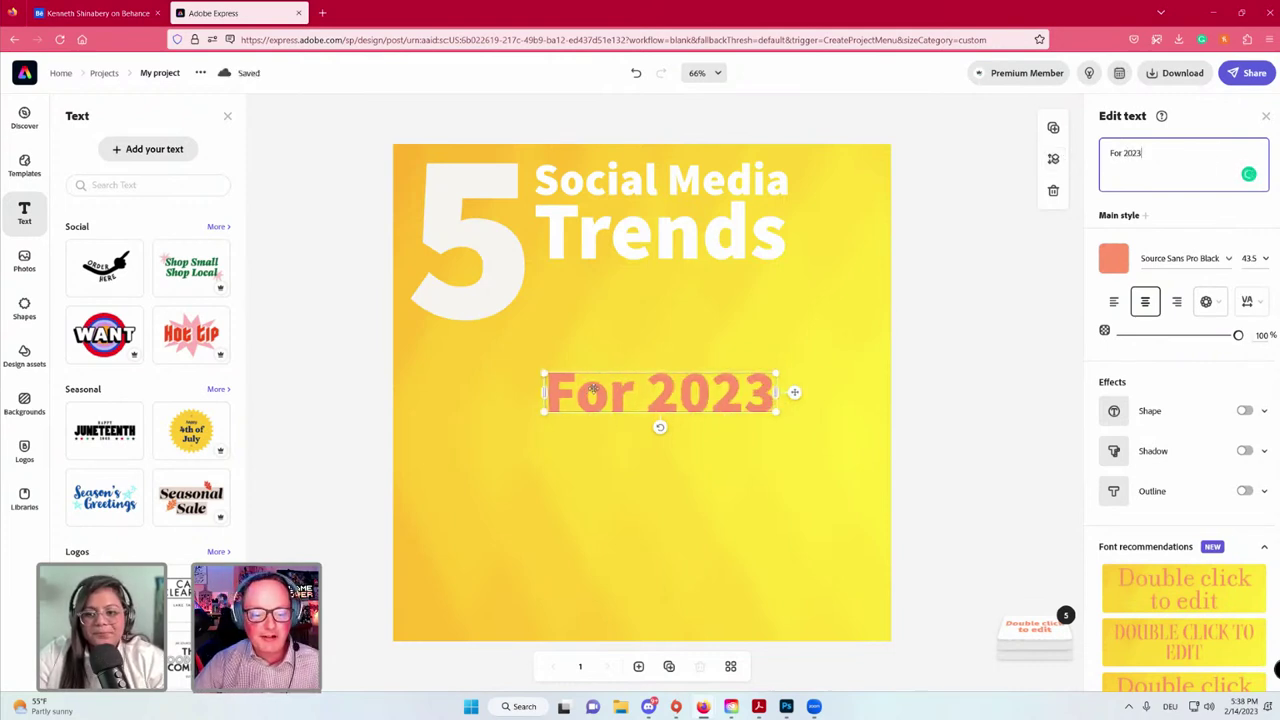
click(1112, 258)
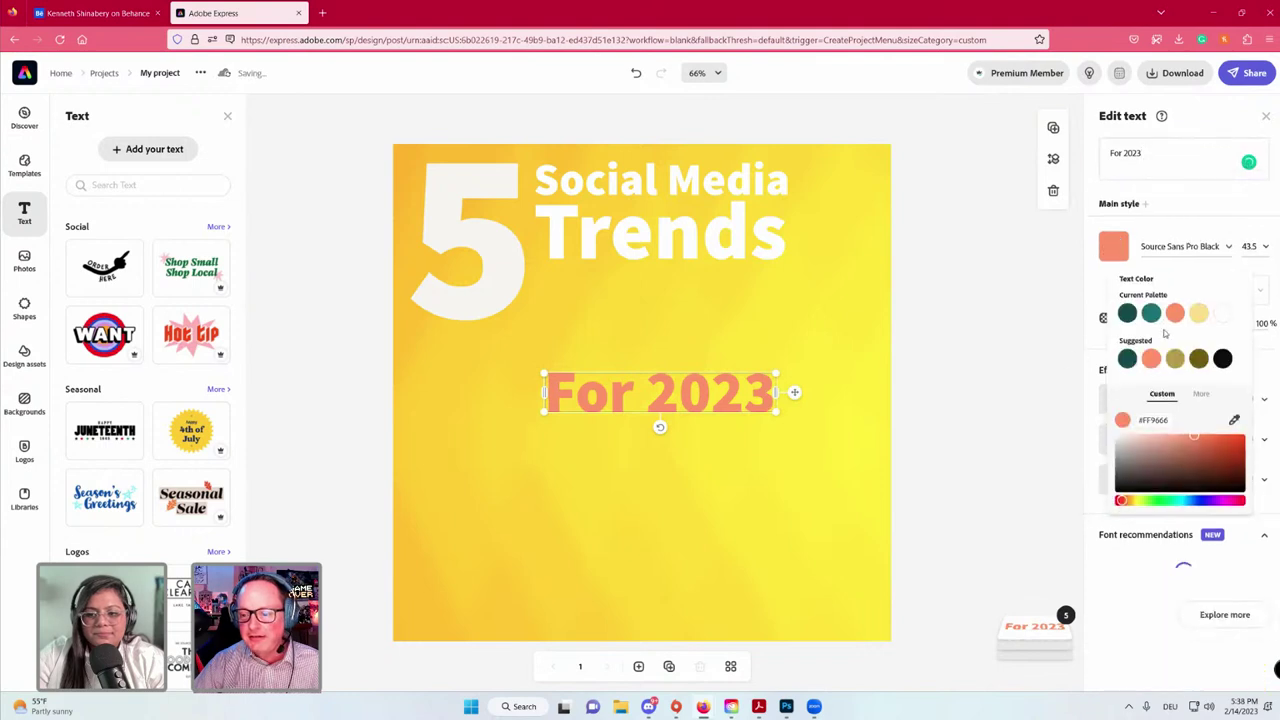
click(1222, 313)
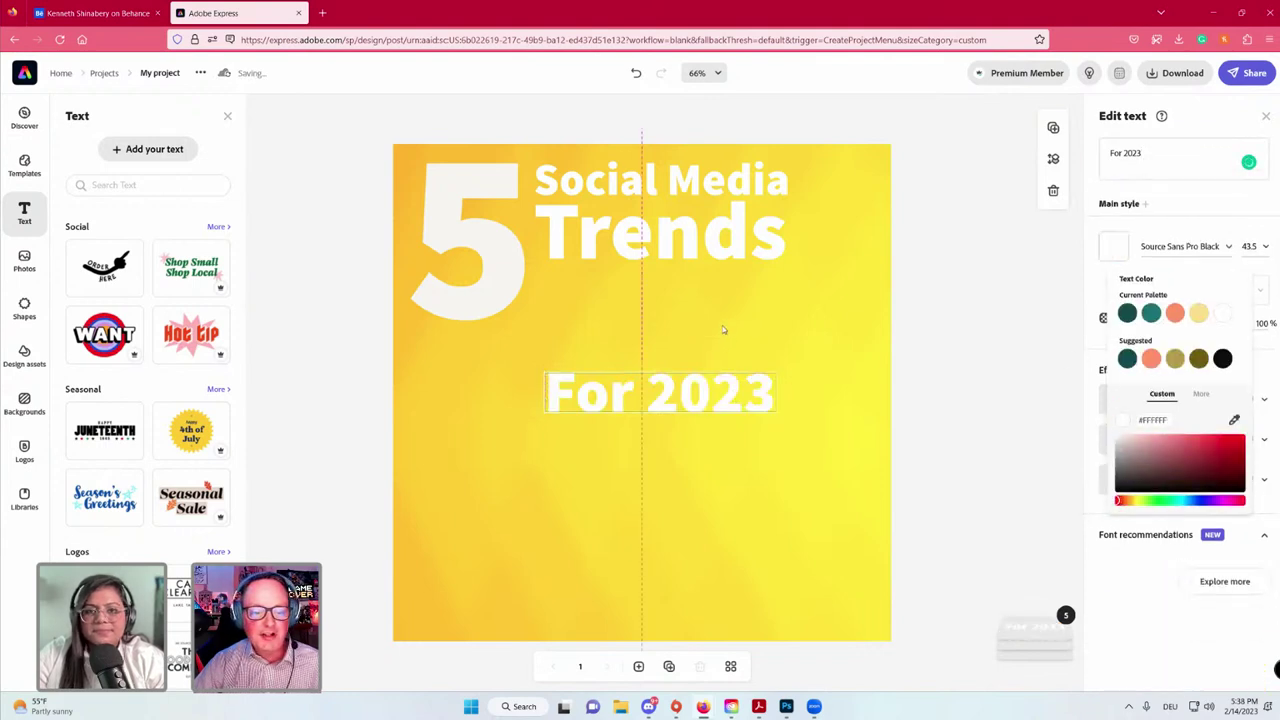
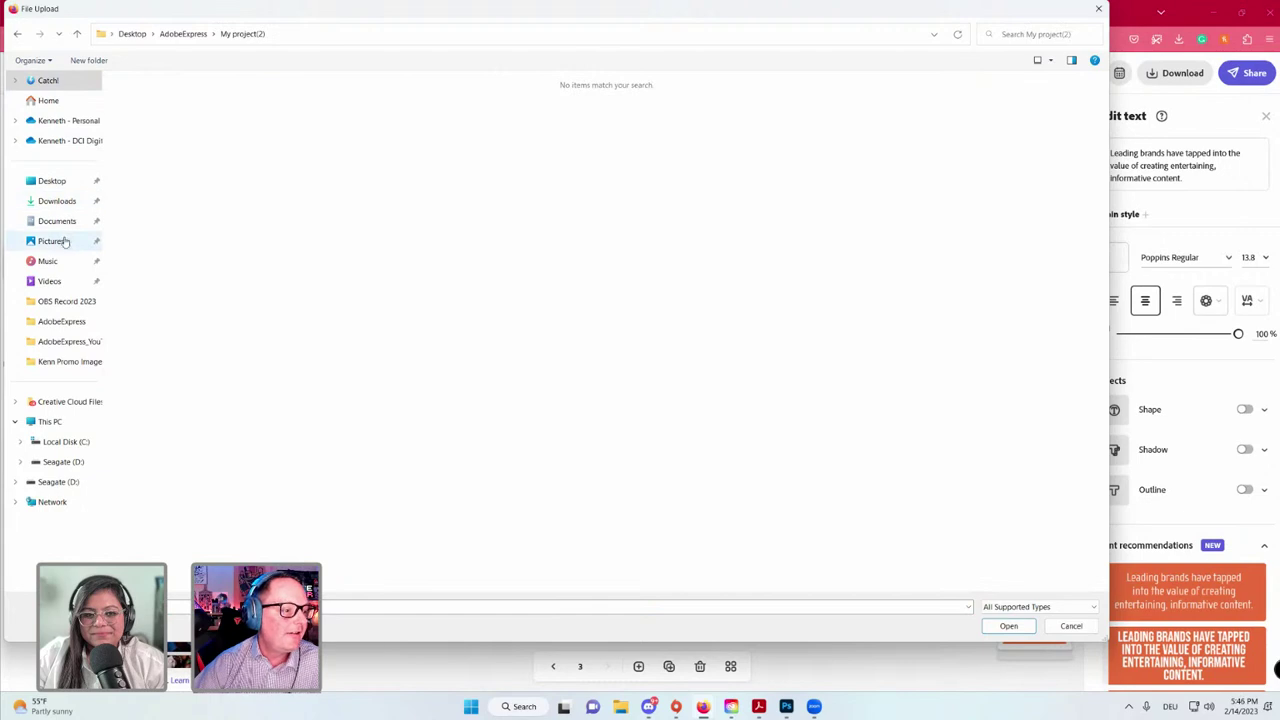
Upload the cut-out portrait whose file name ends in "AdobeChallenge" from the Camera Roll folder in Pictures onto page 3.
click(52, 242)
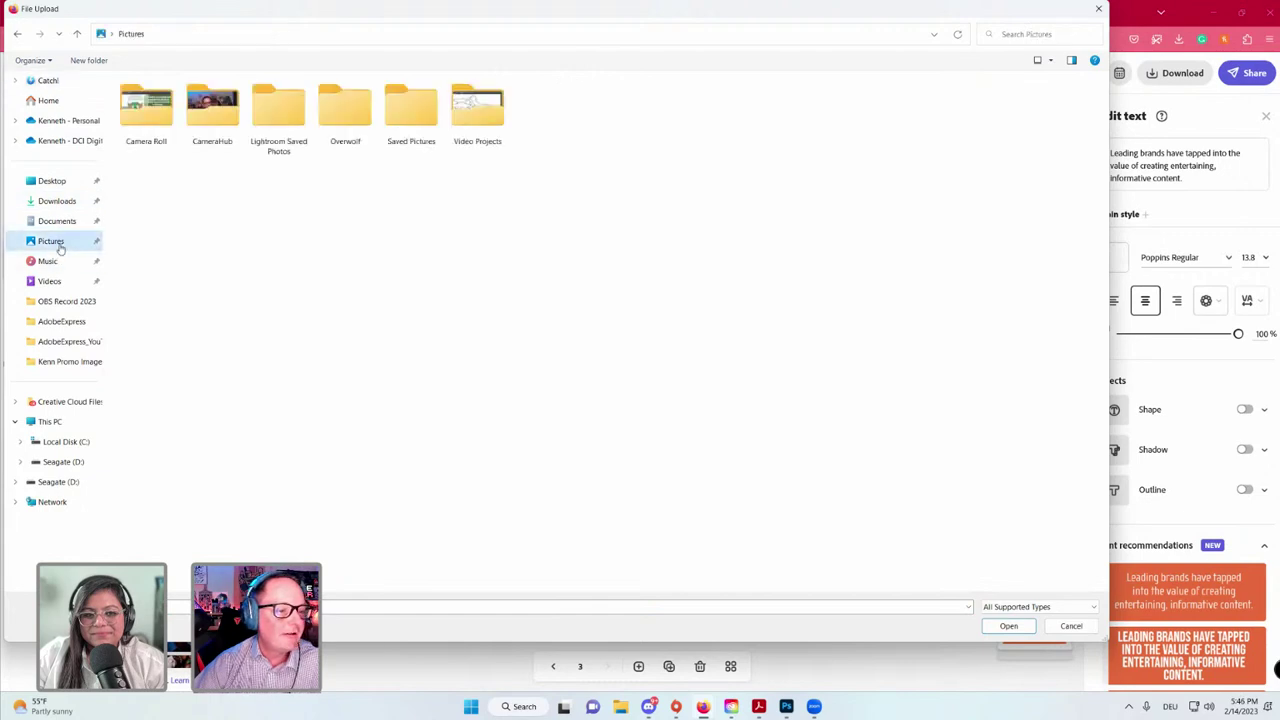
double_click(212, 108)
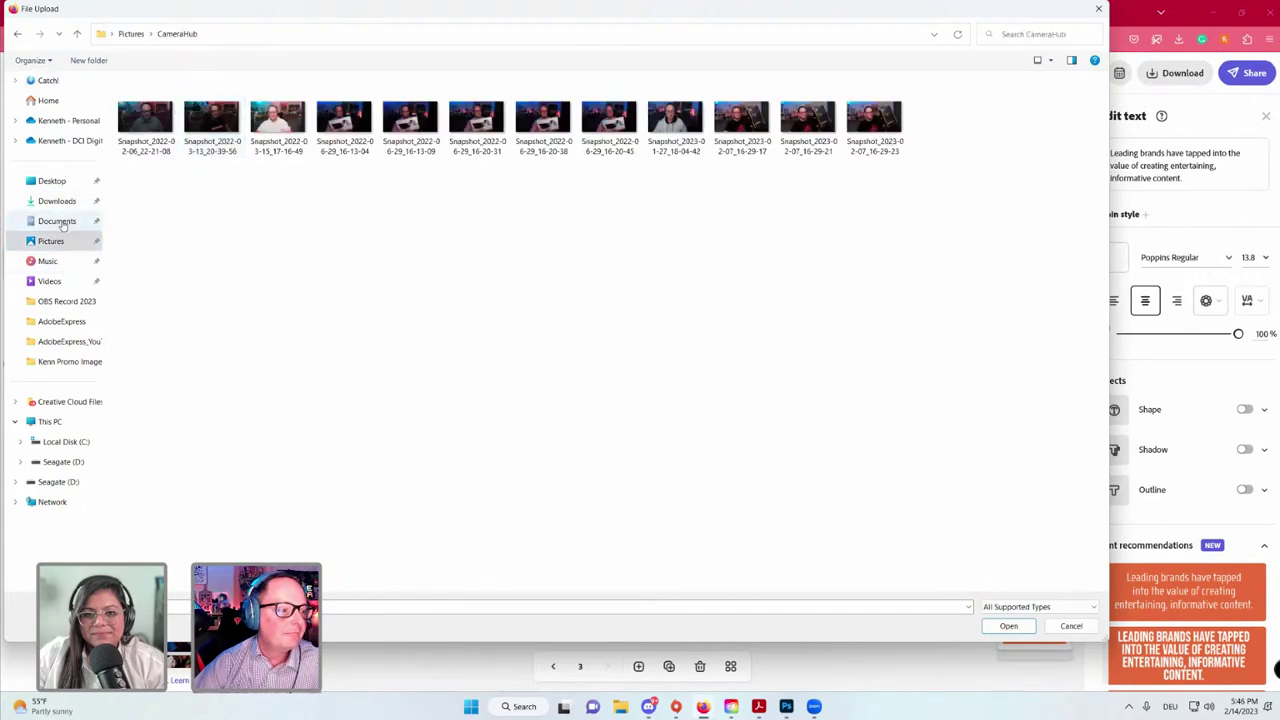
click(57, 221)
click(57, 201)
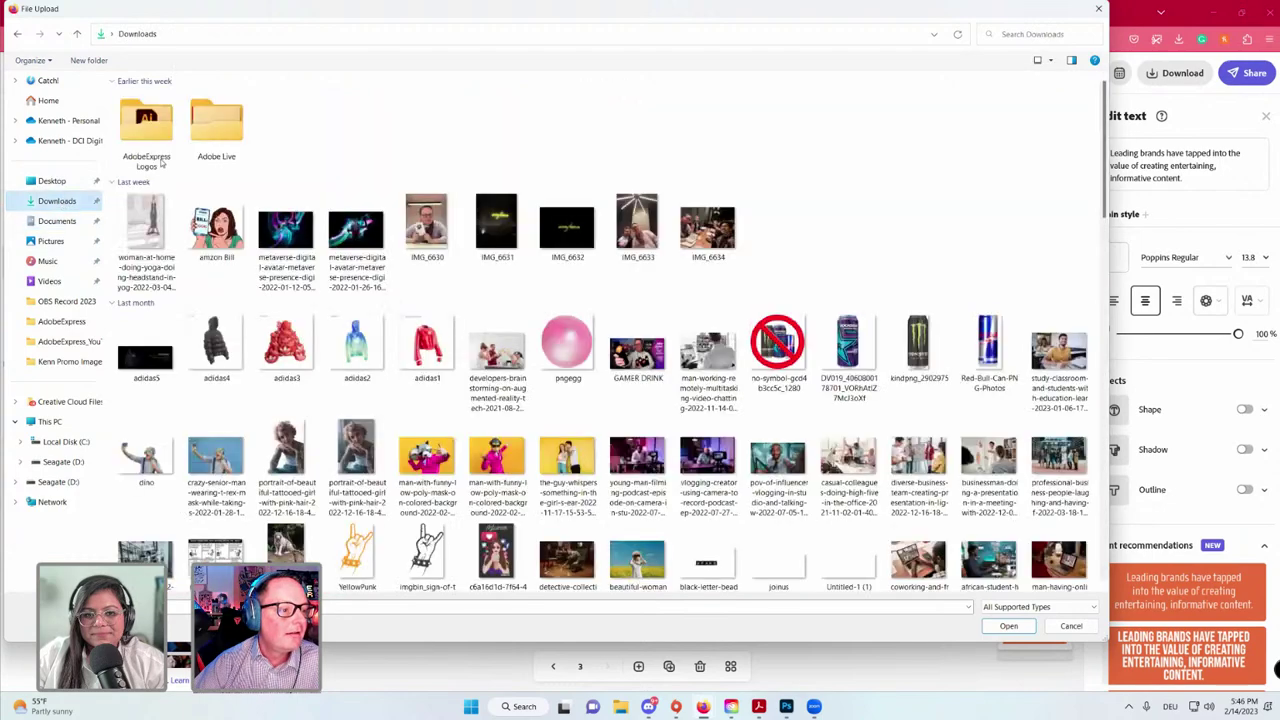
click(55, 241)
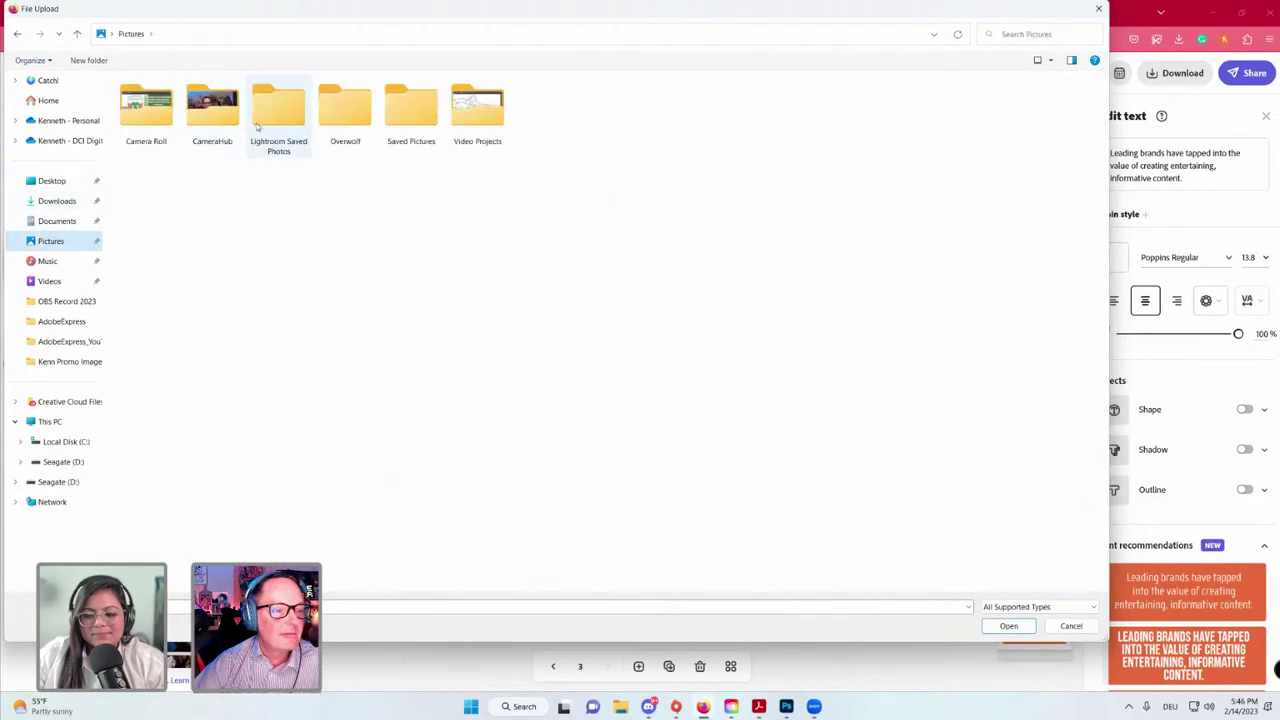
click(155, 116)
key(Return)
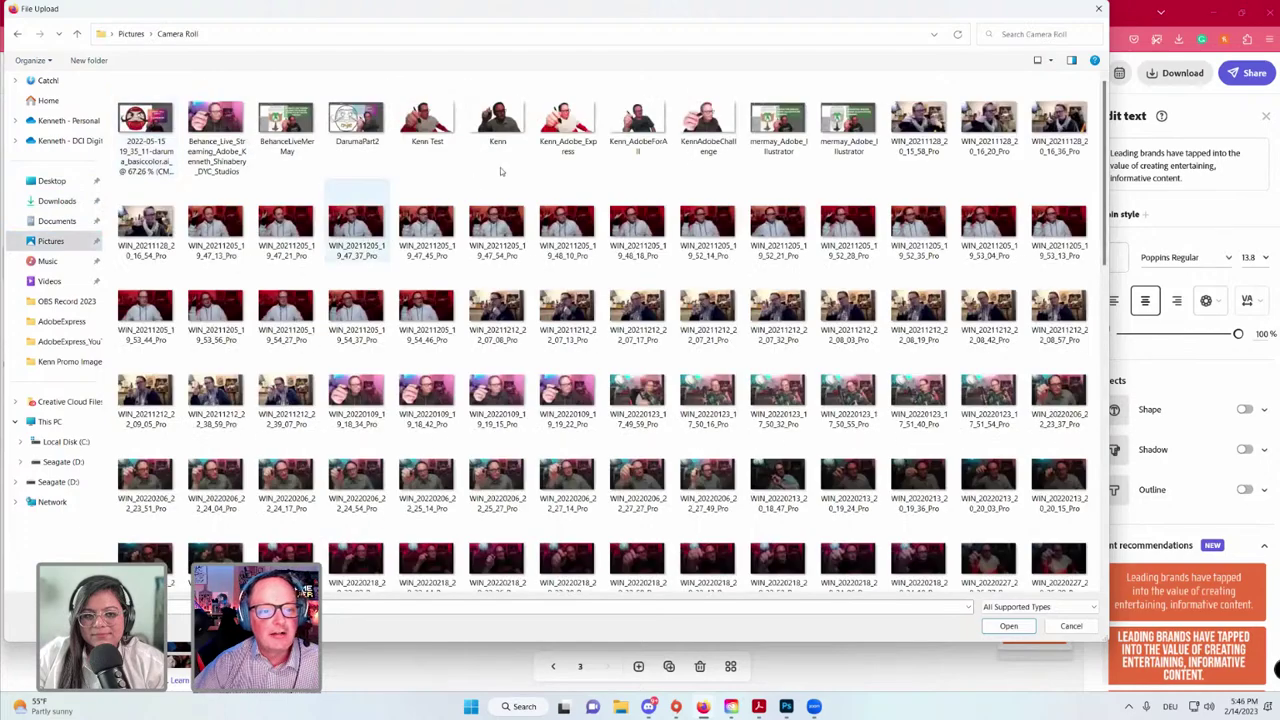
click(700, 125)
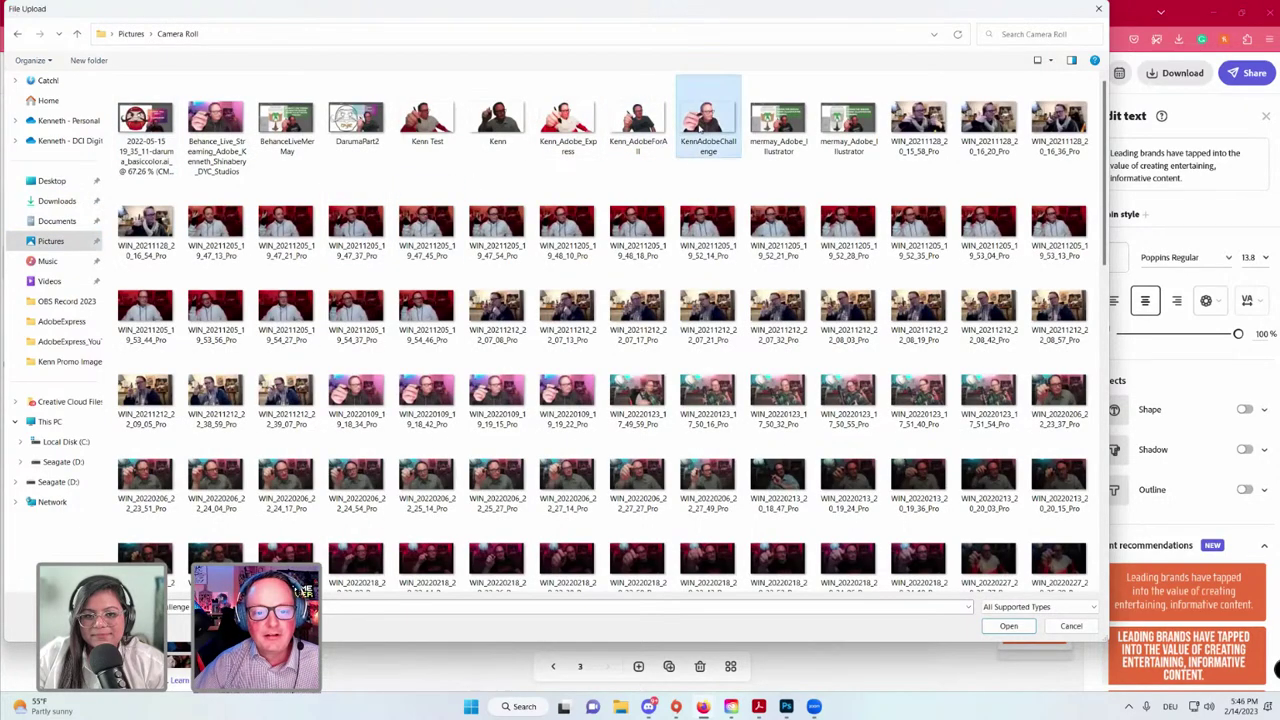
key(Return)
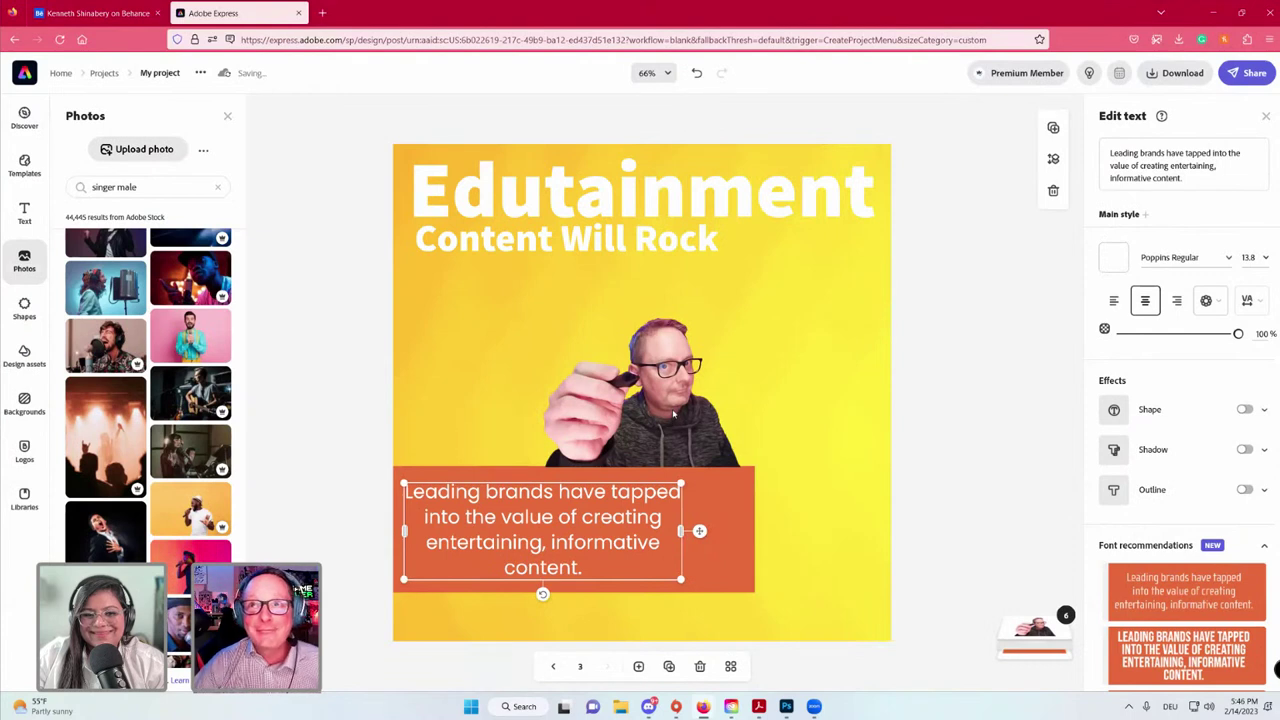
Move the cut-out portrait to the page's lower-left corner and enlarge it to about two-thirds of the page width.
drag(658, 435, 549, 579)
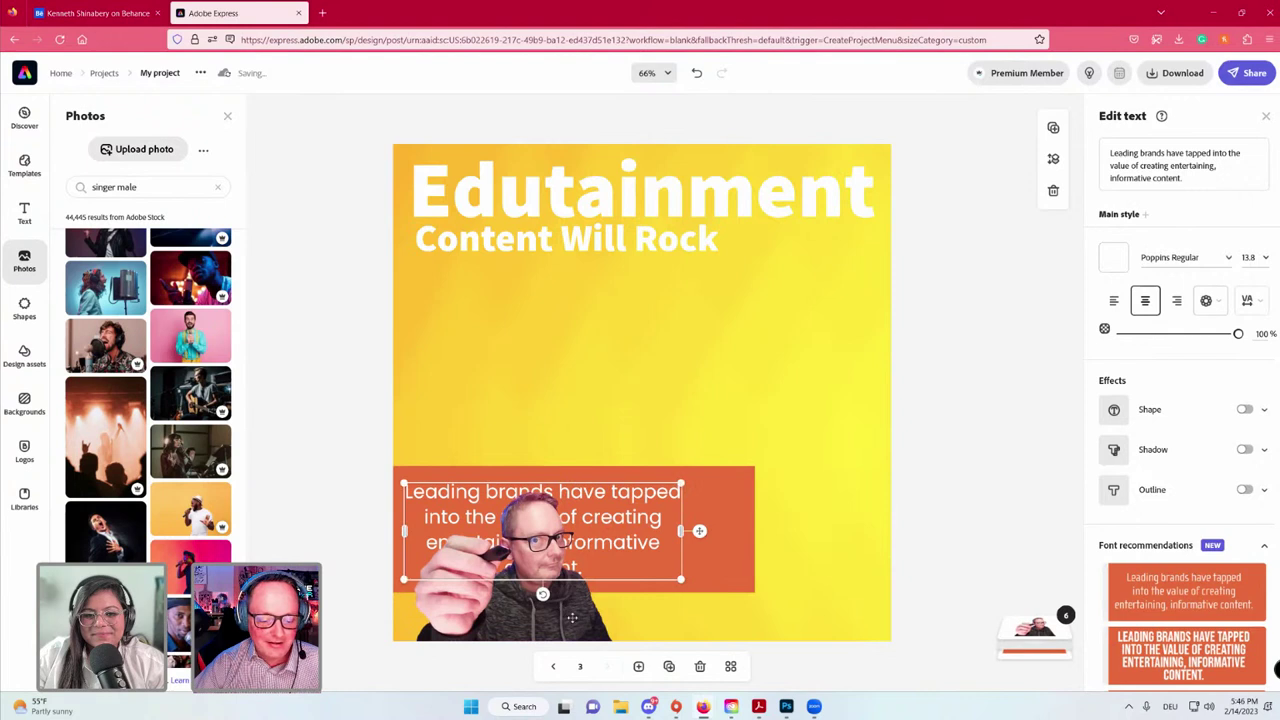
click(580, 619)
drag(613, 491, 745, 361)
drag(649, 550, 604, 550)
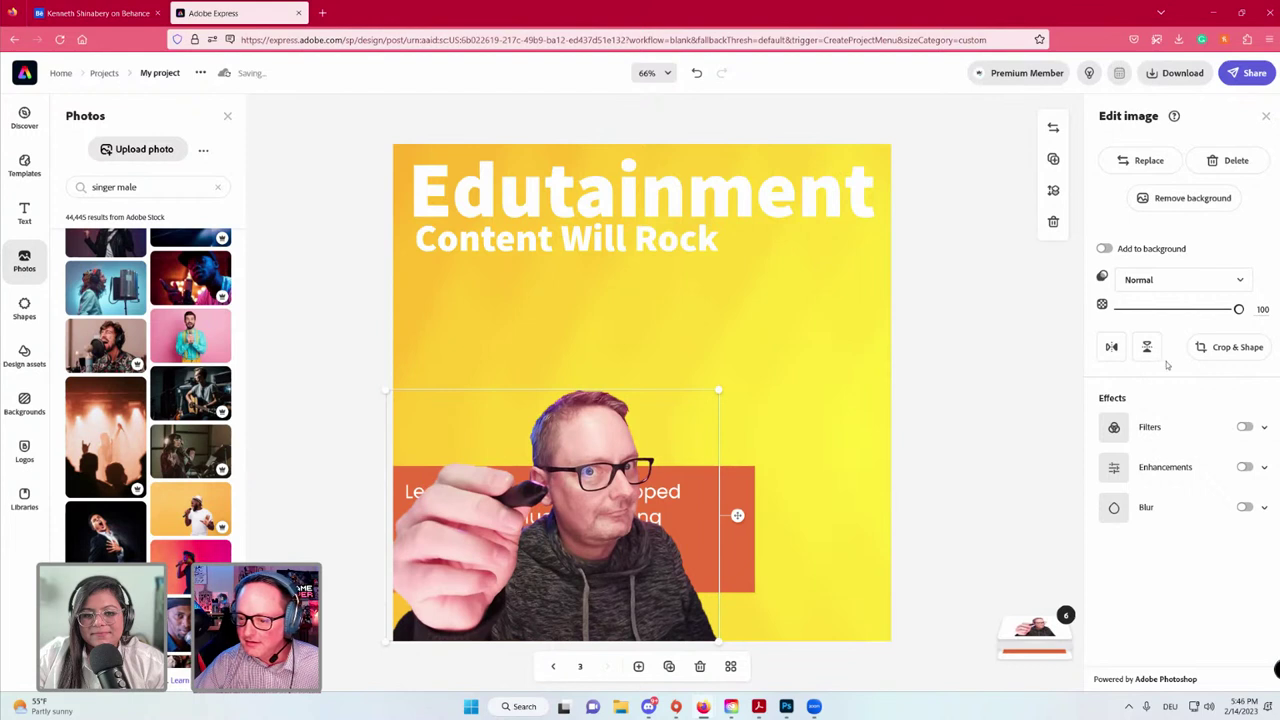
Turn on enhancements for the portrait, setting contrast to 30 and saturation to -100 to make it black and white.
click(1244, 468)
drag(1174, 509, 1194, 509)
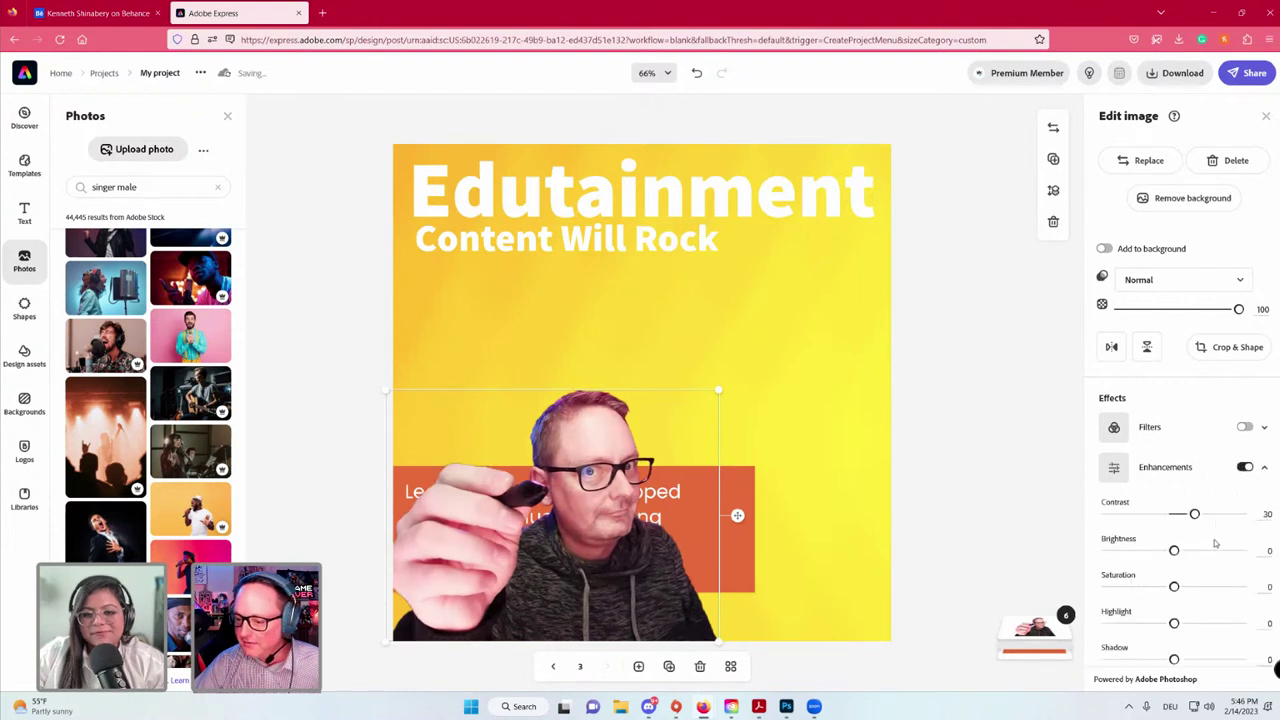
scroll(1203, 580, down, 2)
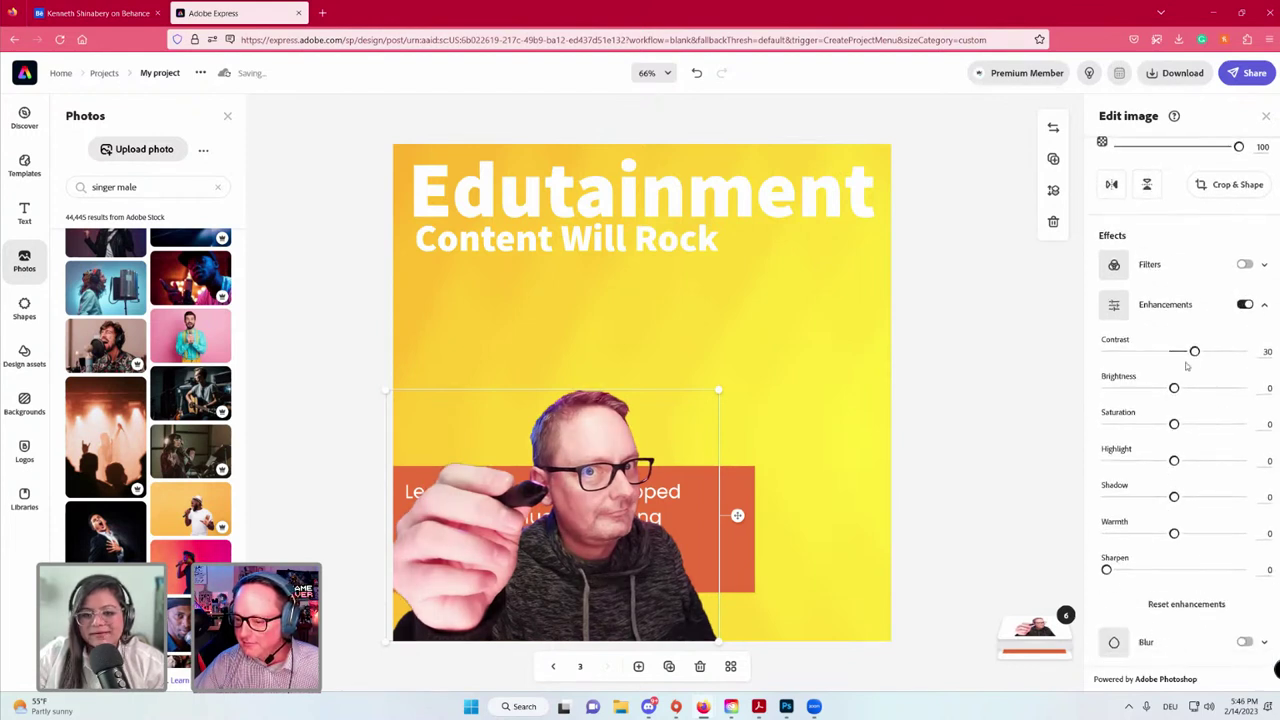
drag(1174, 424, 1106, 424)
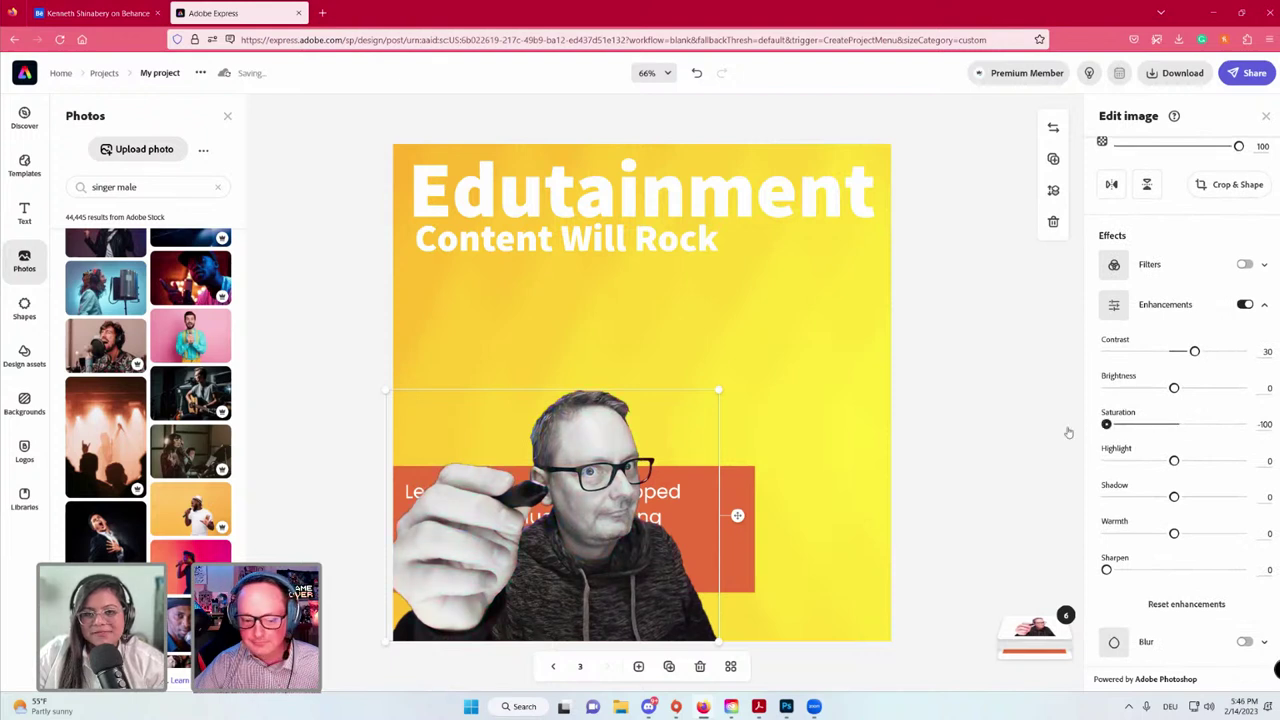
Move the orange rectangle to the page's right edge with the body text on it, and reposition the portrait to overlap its left end.
drag(692, 493, 871, 478)
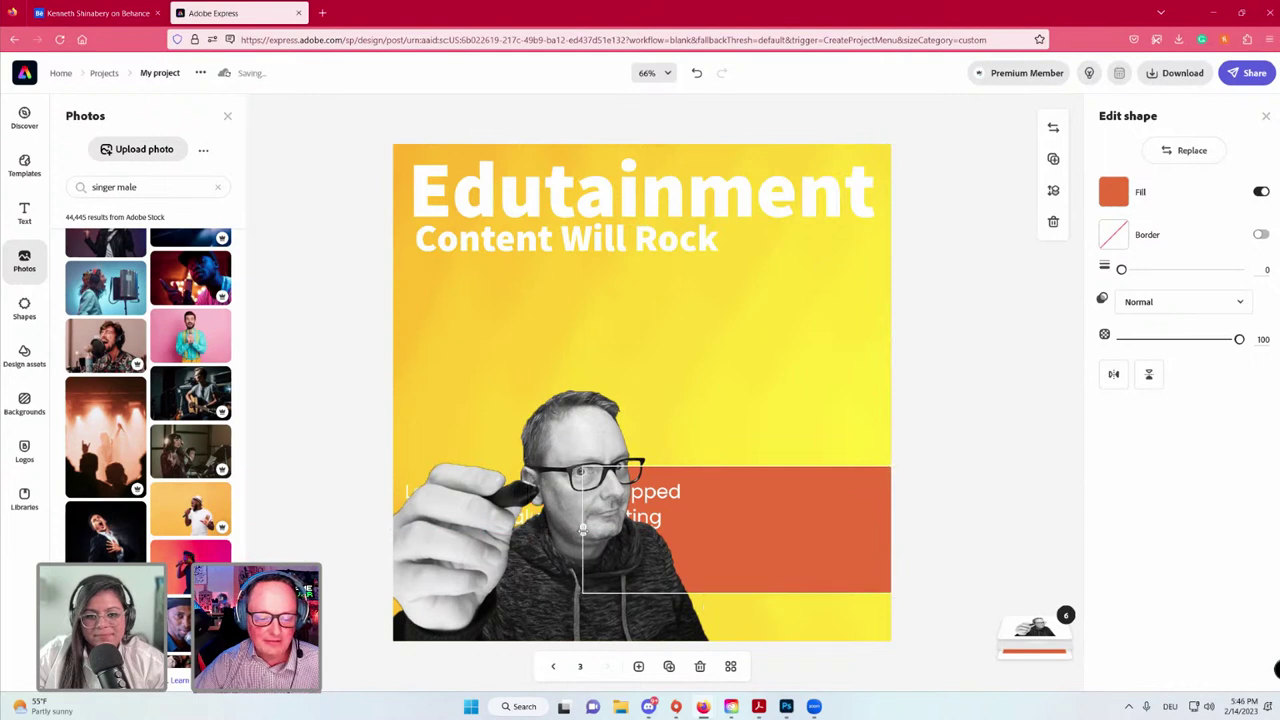
click(660, 490)
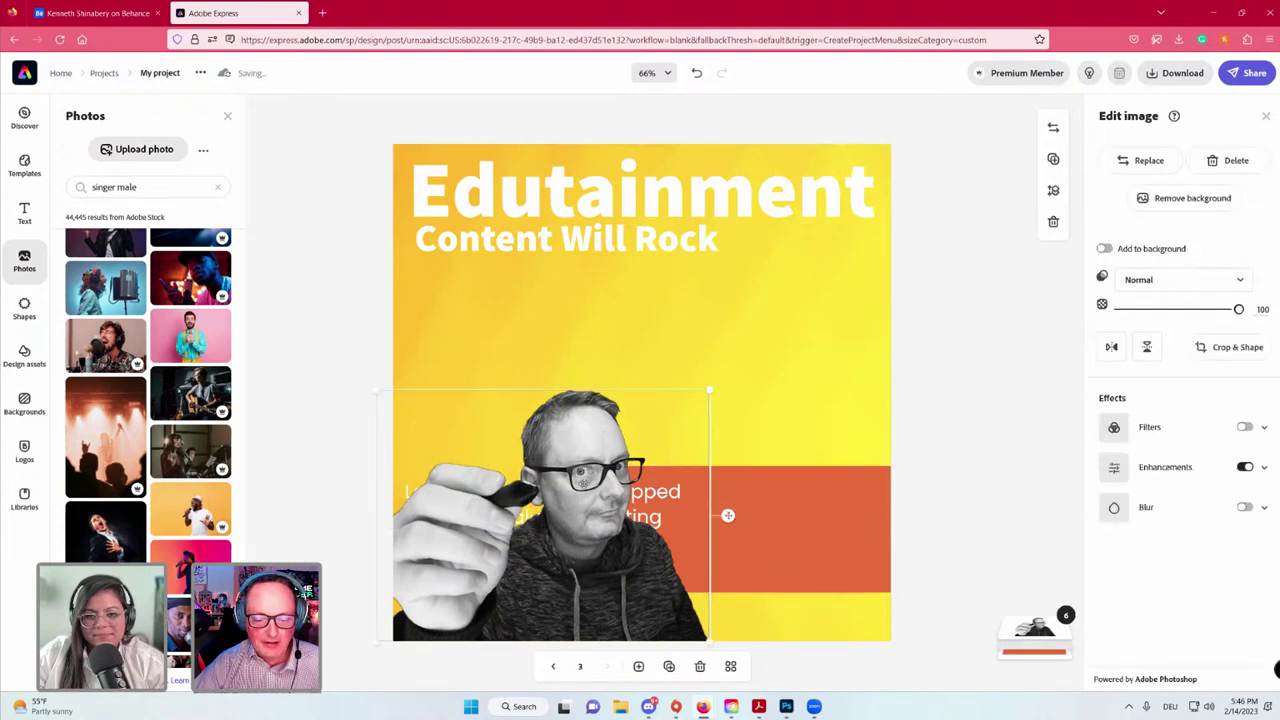
drag(728, 515, 870, 492)
click(670, 495)
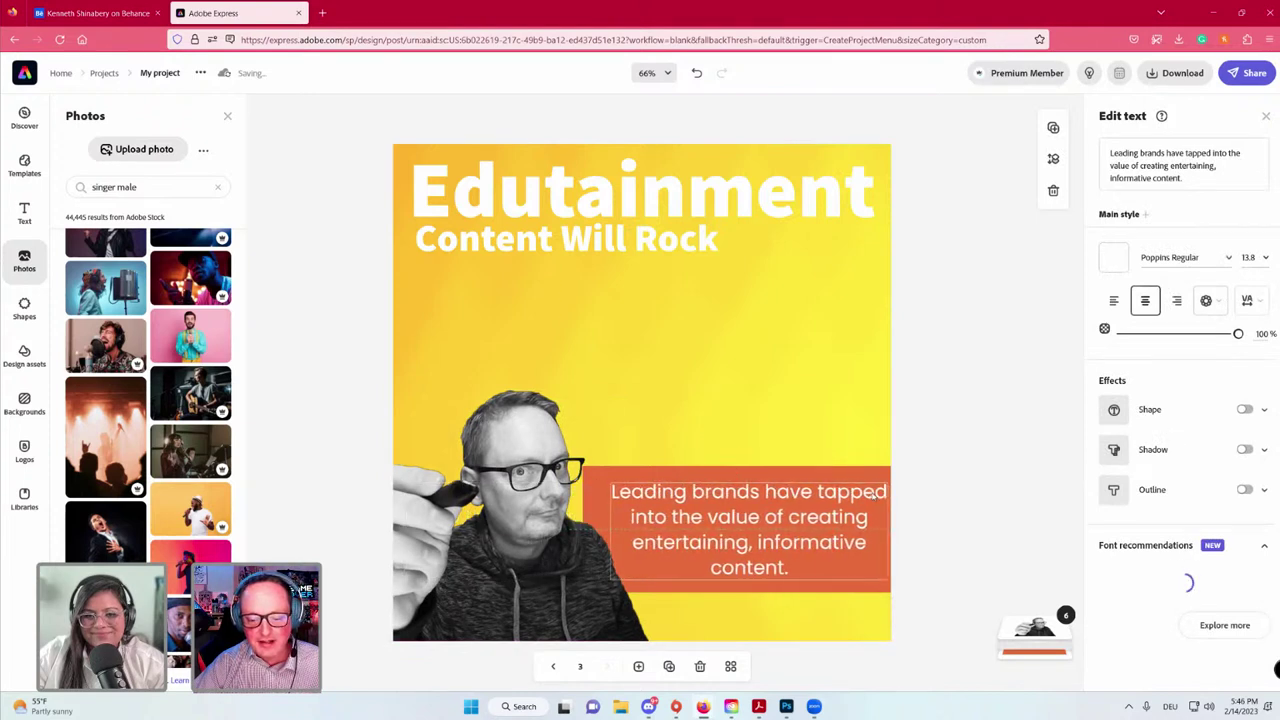
drag(529, 478, 566, 476)
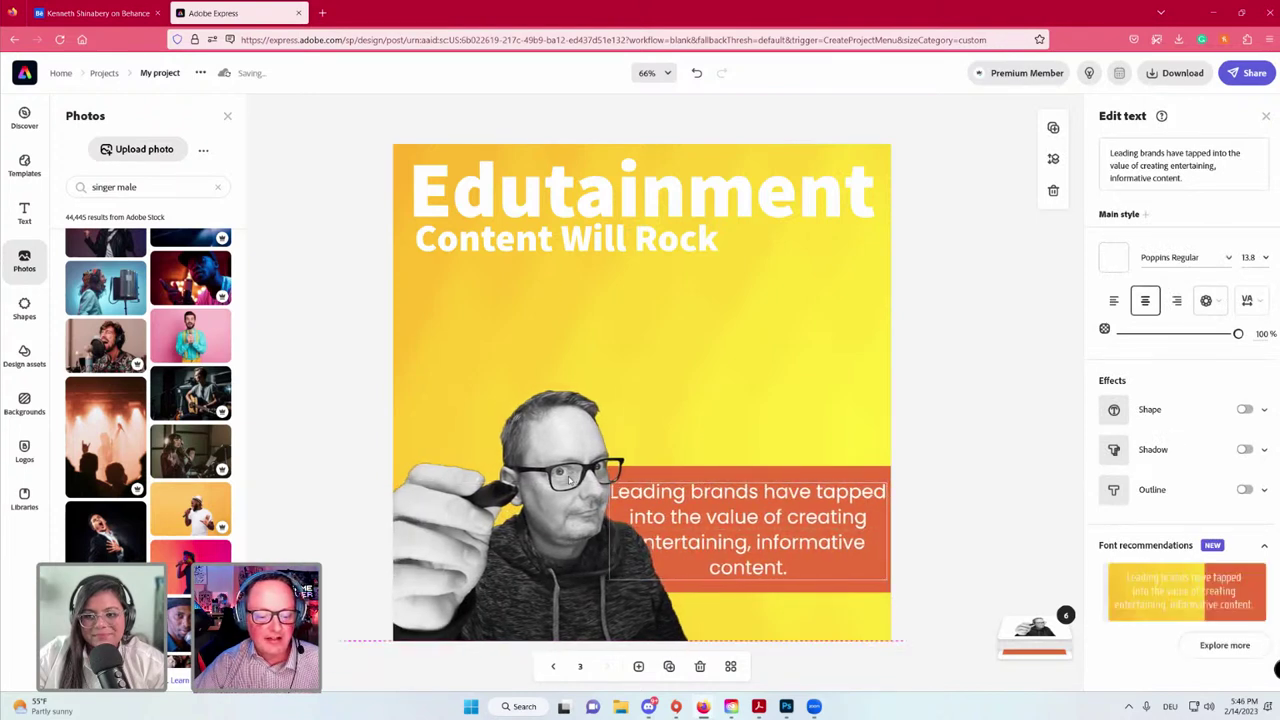
Delete the "Content Will Rock" and "Edutainment" headline texts from page 3.
click(586, 234)
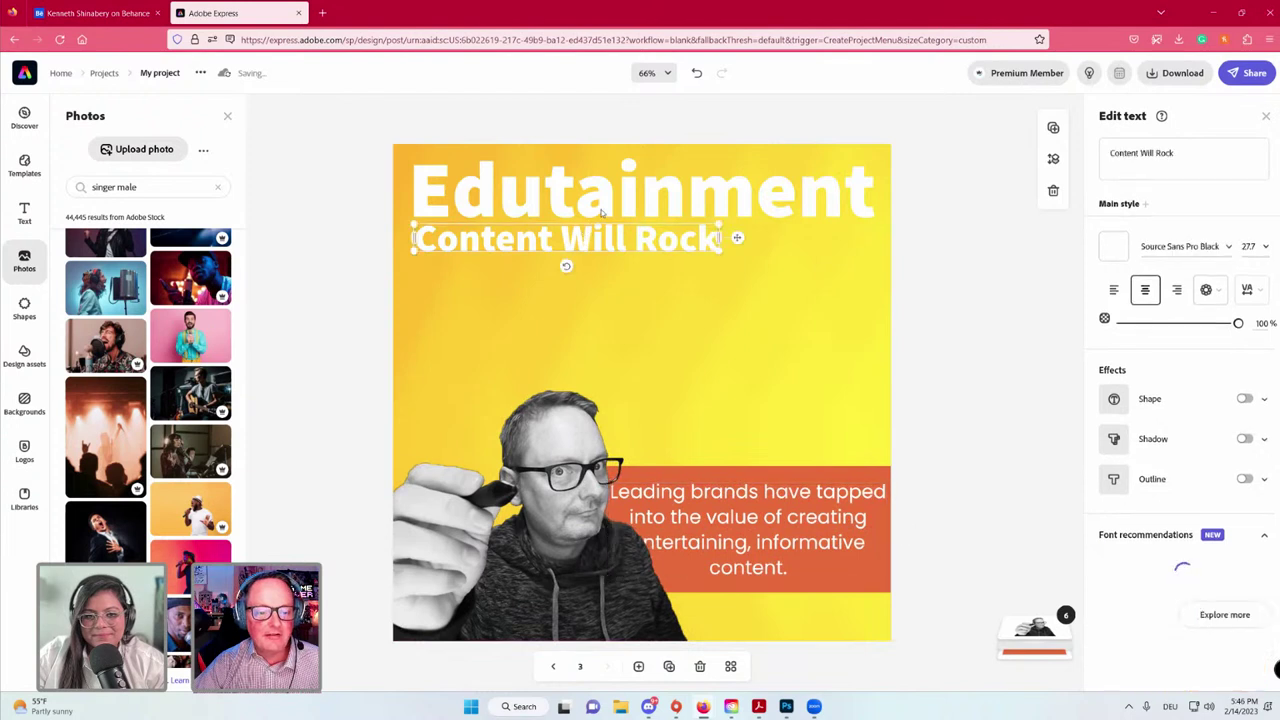
key(Escape)
key(Delete)
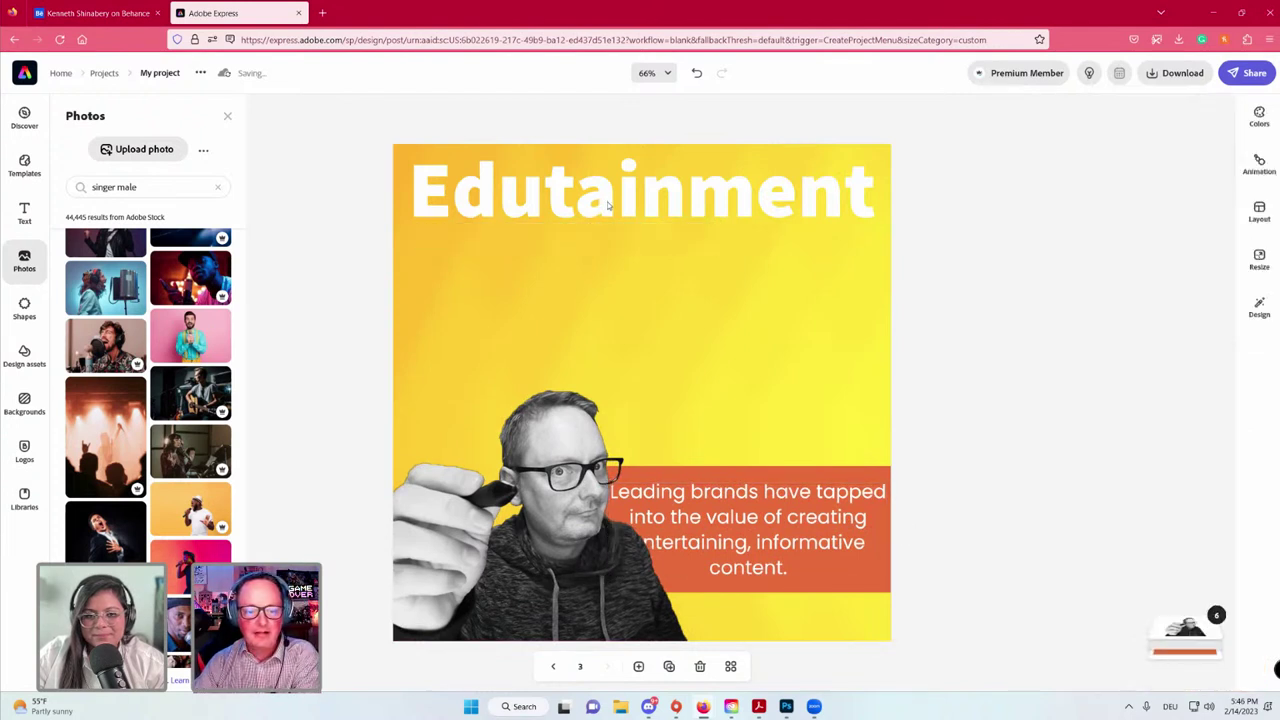
click(595, 205)
key(Delete)
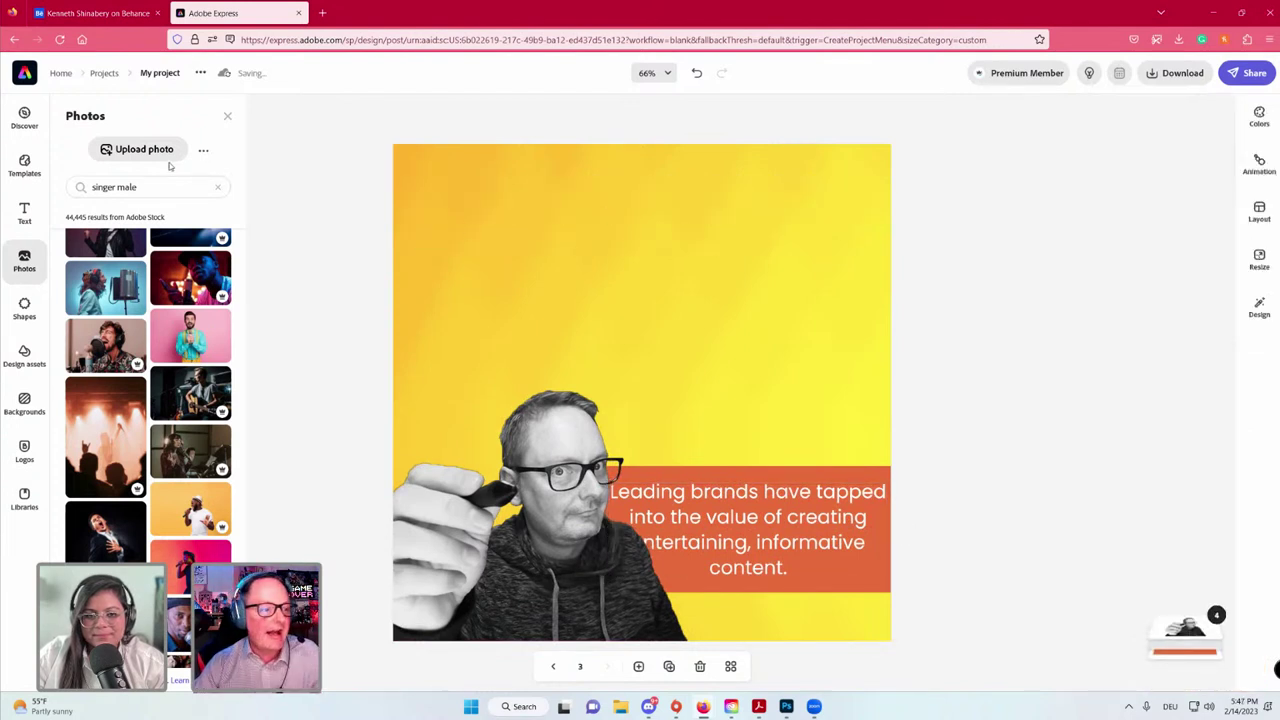
Upload the gamescom_logo image from the Desktop's AdobeExpress folder and place it across the upper part of page 3.
click(158, 152)
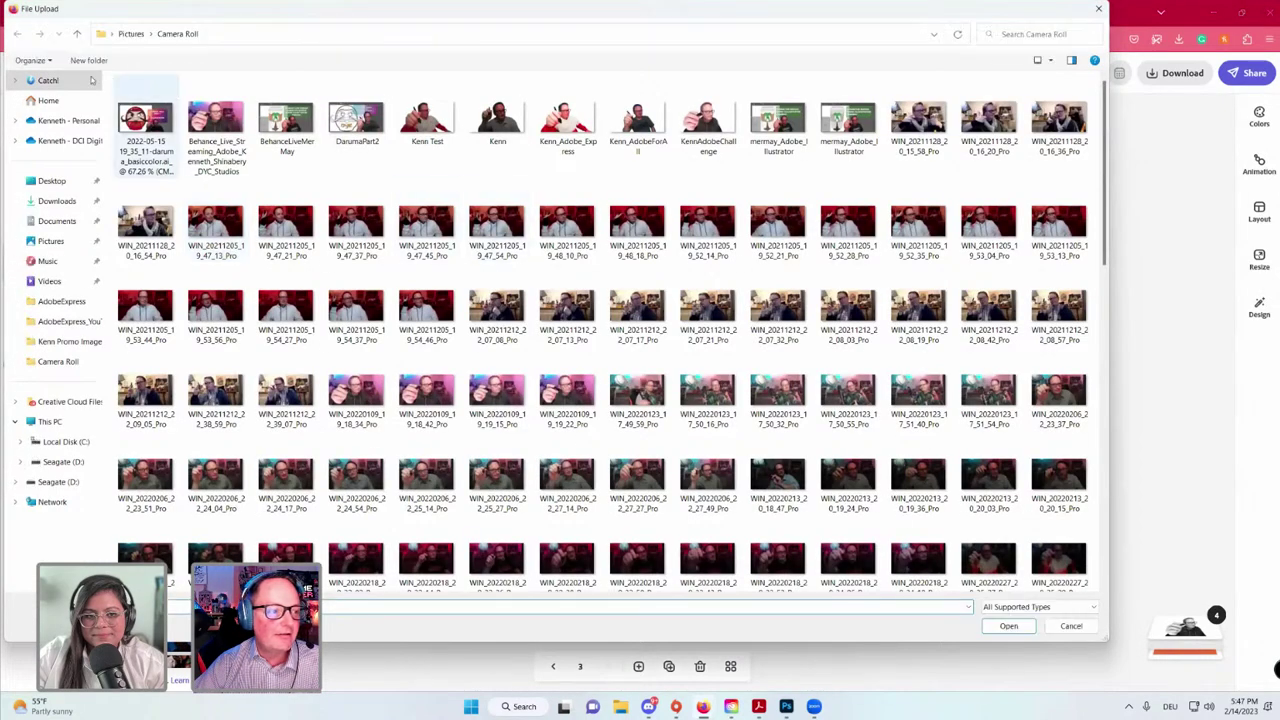
click(45, 182)
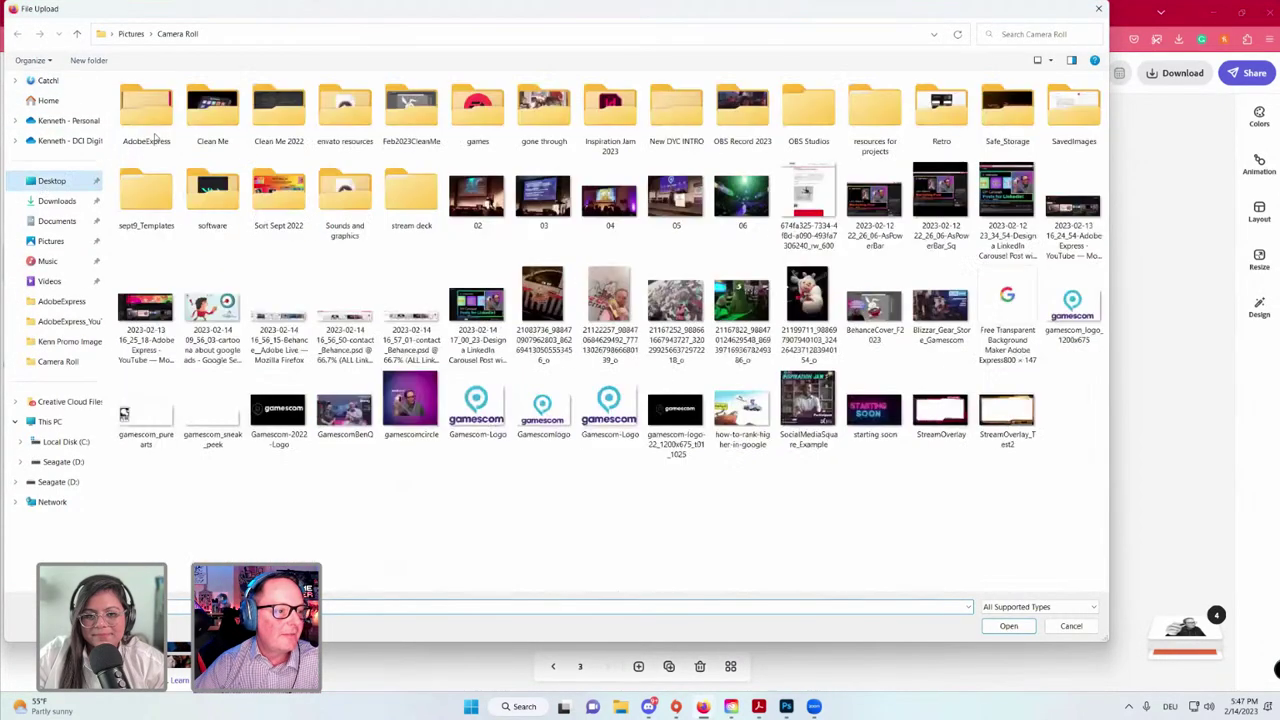
double_click(146, 130)
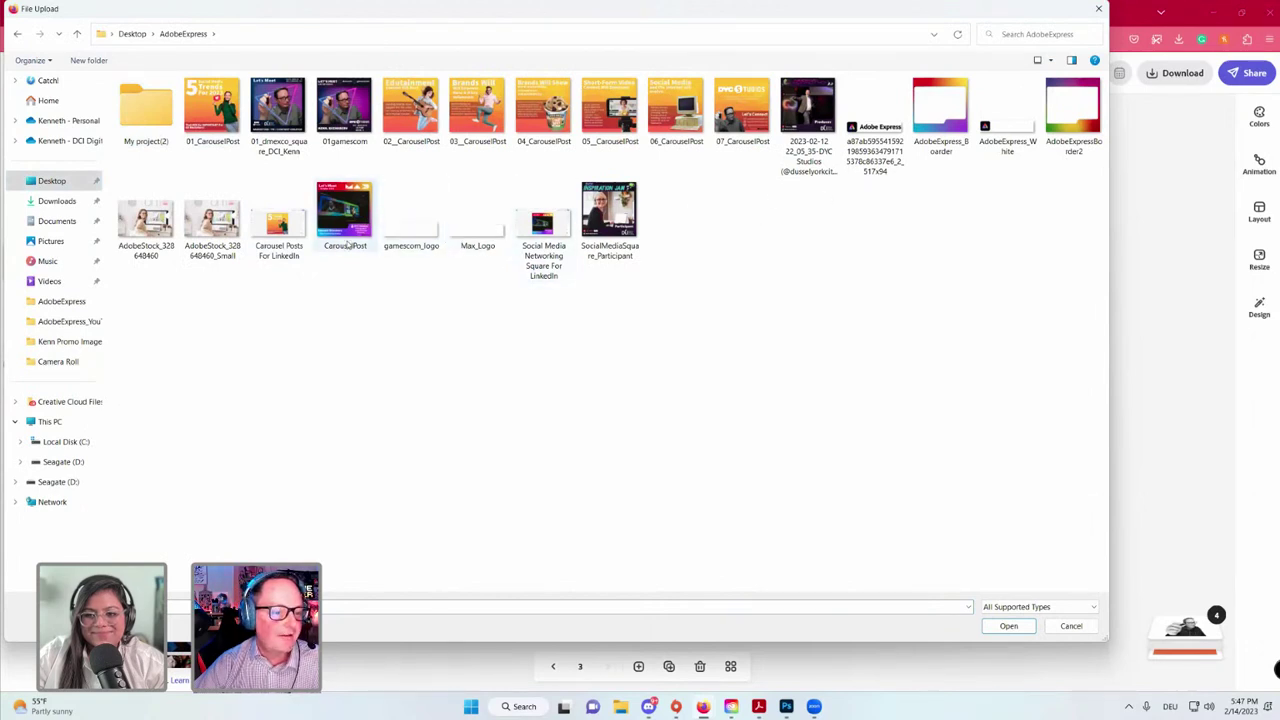
click(415, 238)
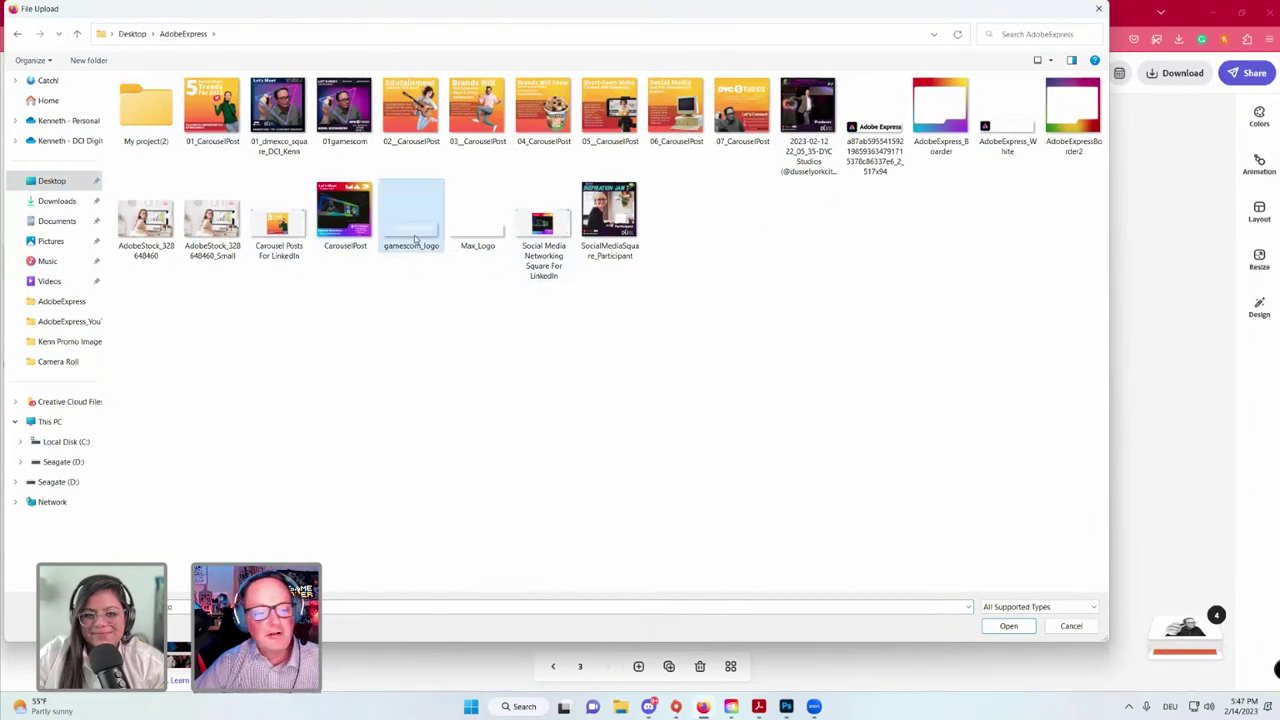
click(1008, 626)
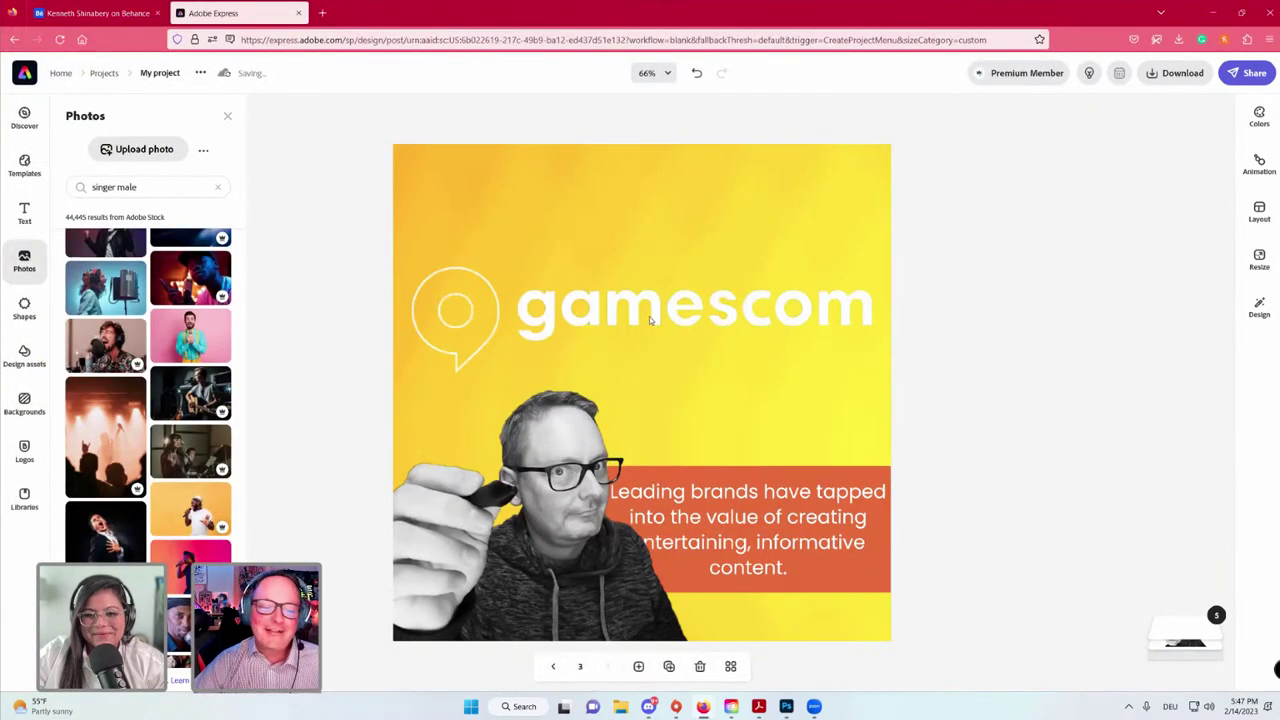
drag(650, 320, 647, 247)
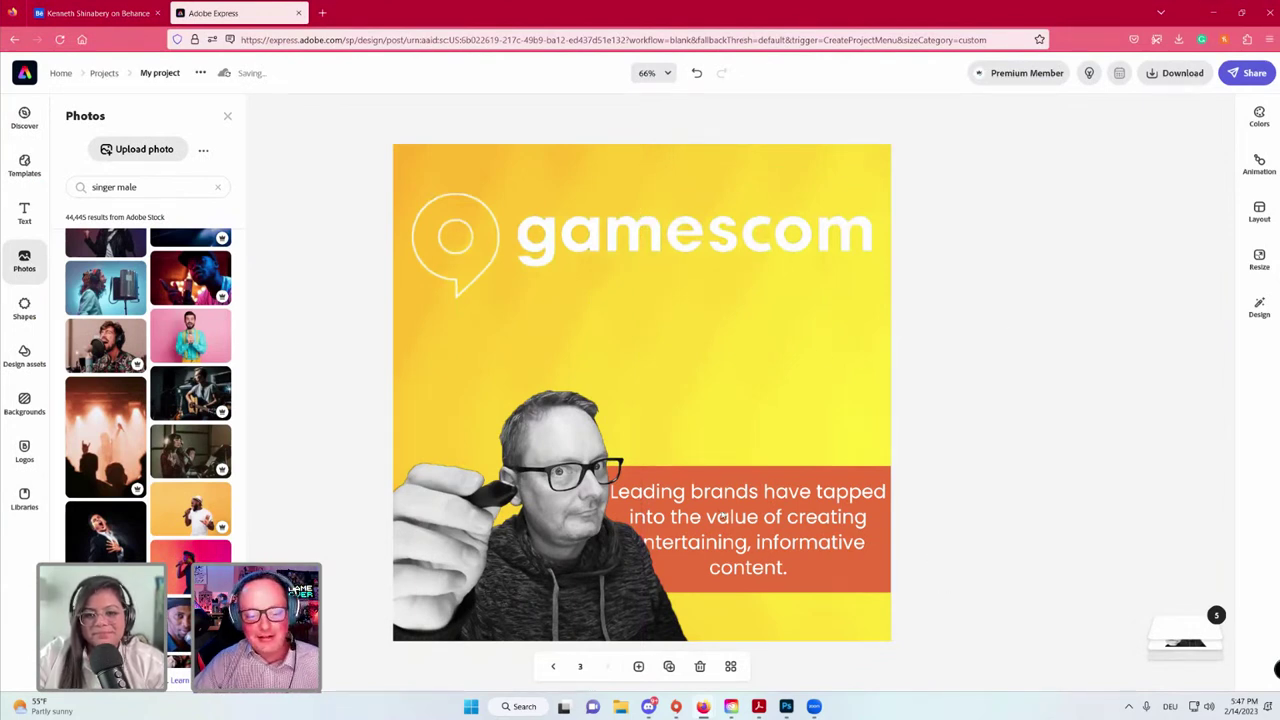
Duplicate the body text on the orange rectangle and place the copy just below the gamescom logo.
click(769, 566)
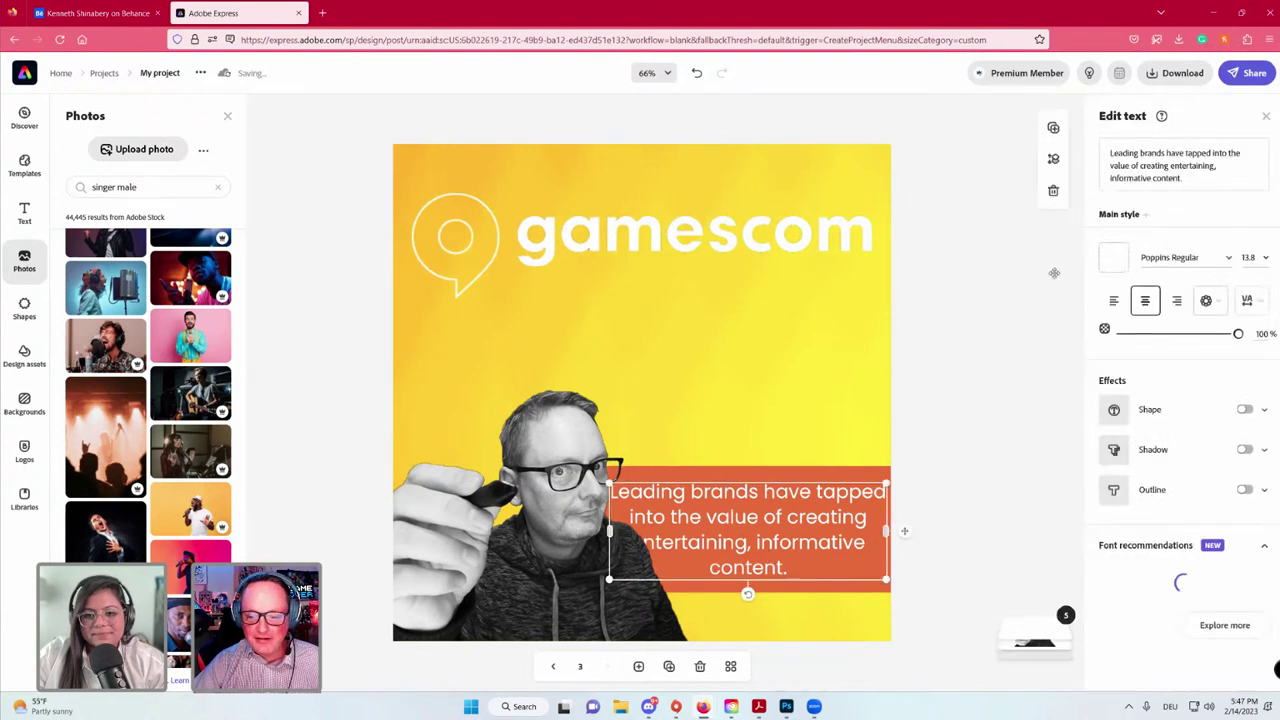
click(1053, 128)
drag(720, 500, 669, 325)
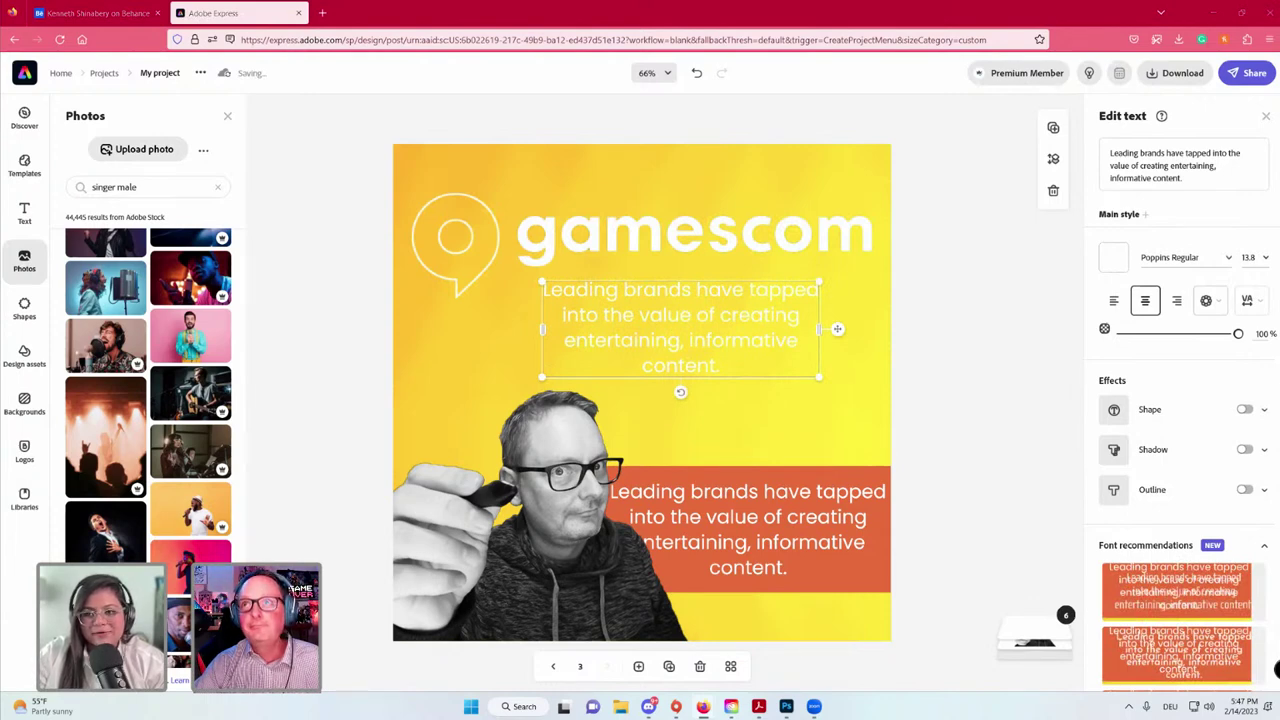
Replace the copied text with "Marketing, PR, Design, Creative Tech/Software, Content Creation, Live Streams, Games and more..." and shift it down clear of the logo.
double_click(709, 366)
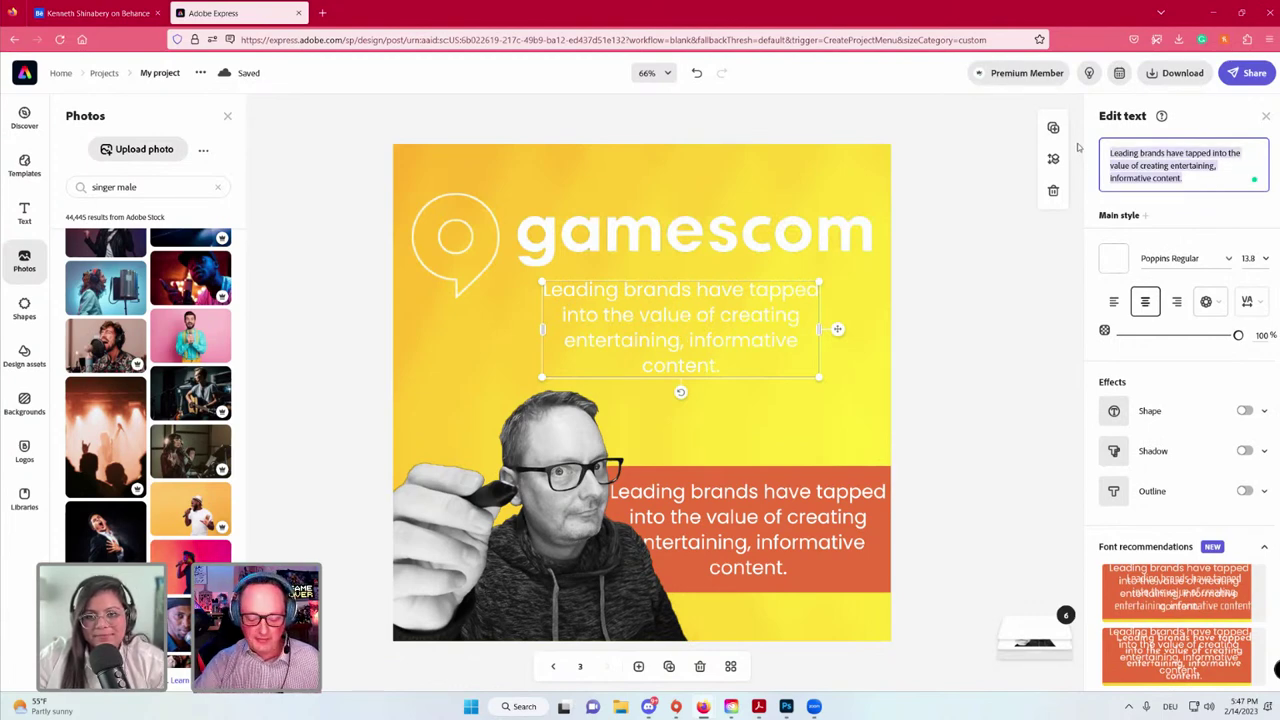
text(Marketing, PR, Design, Creative Tech/Software, Content Creation, Live Streams, Games and more...)
key(Return)
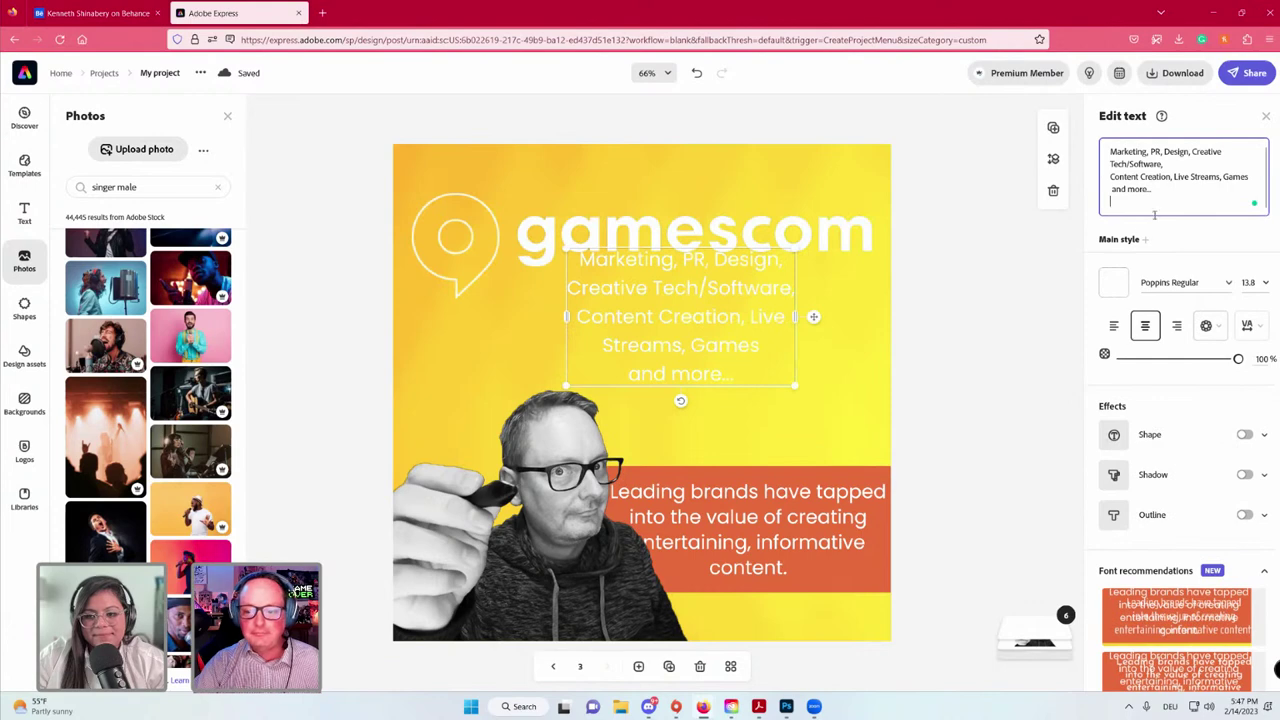
drag(695, 300, 695, 330)
click(817, 426)
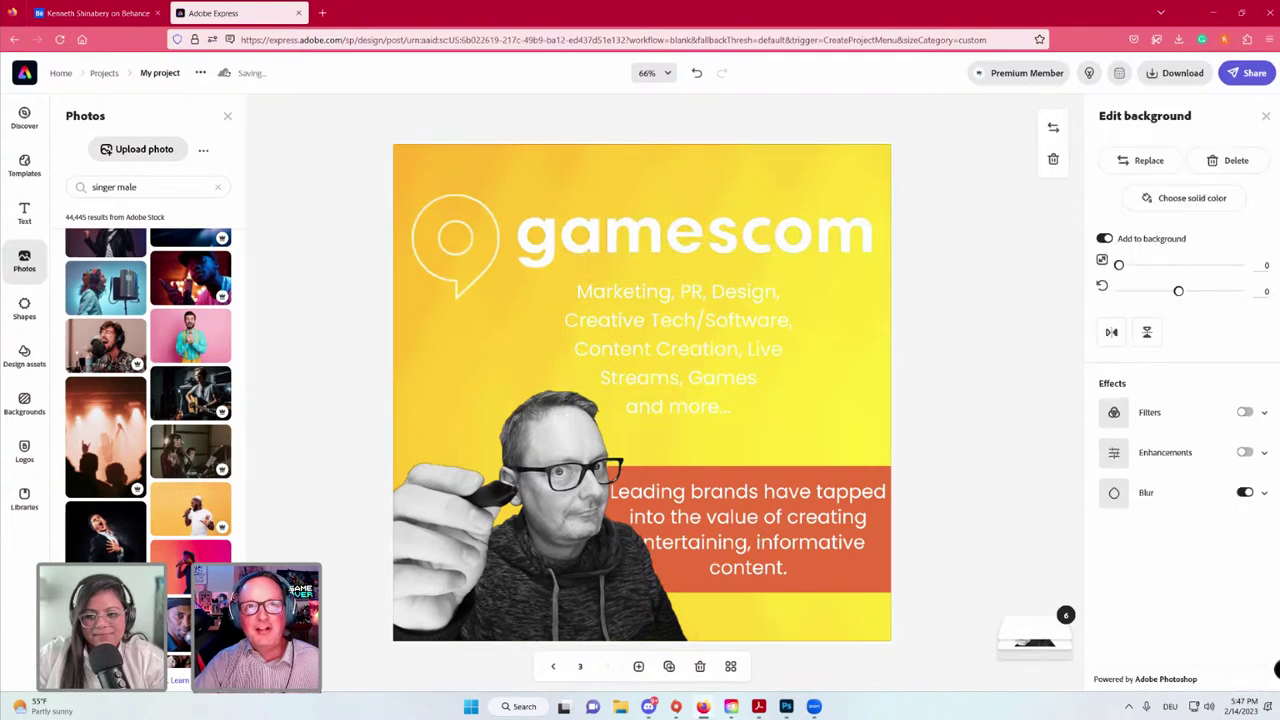
Bring up the finished CarouselPost project and look at its "Let's Connect" closing page.
click(761, 545)
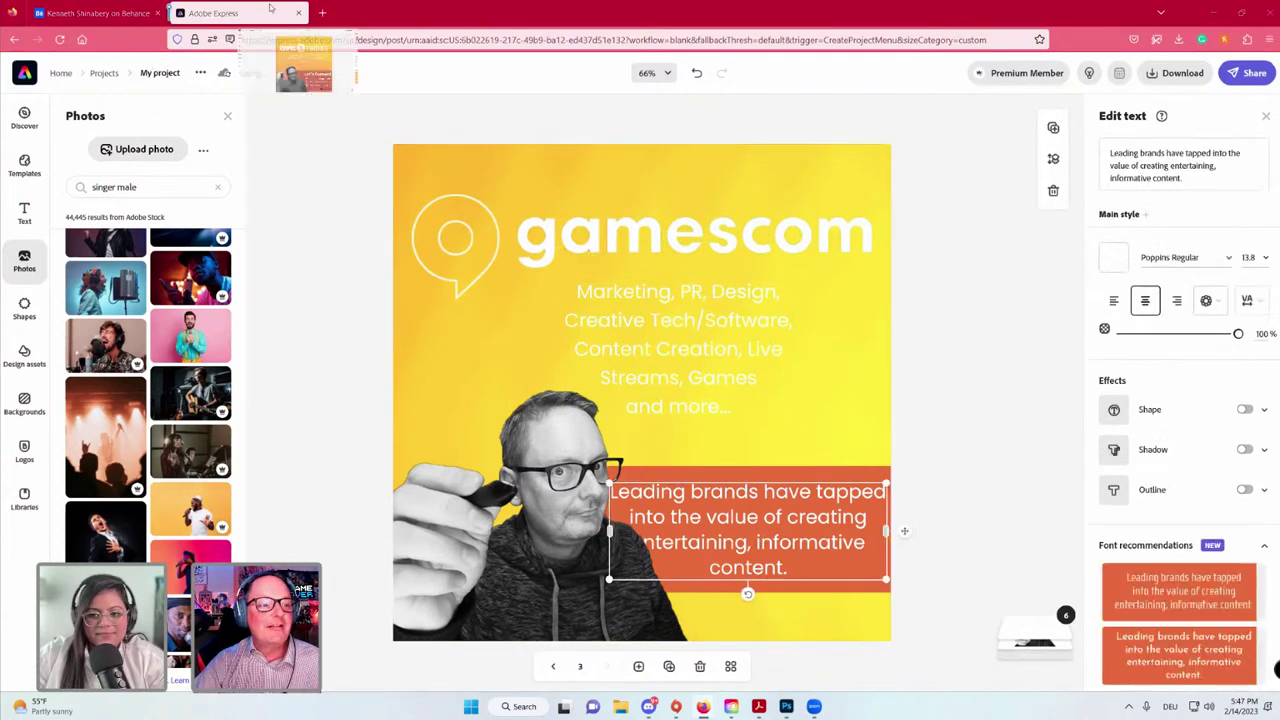
drag(240, 13, 345, 18)
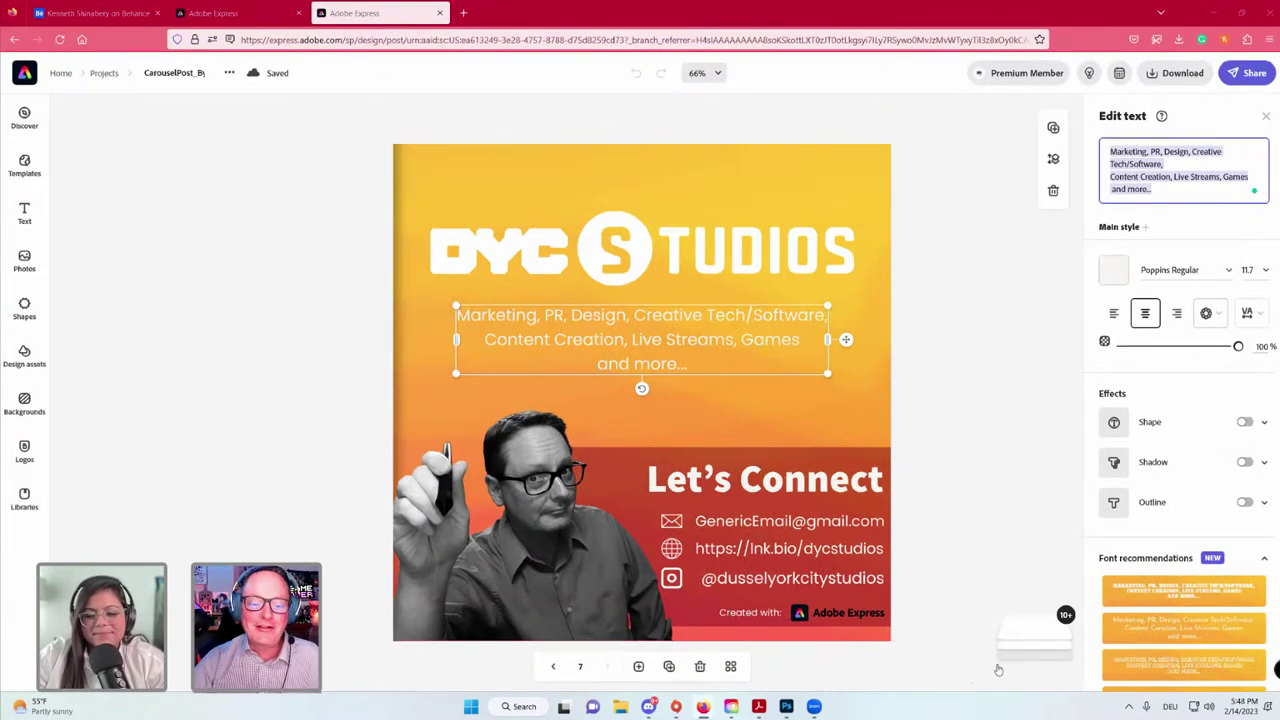
click(984, 415)
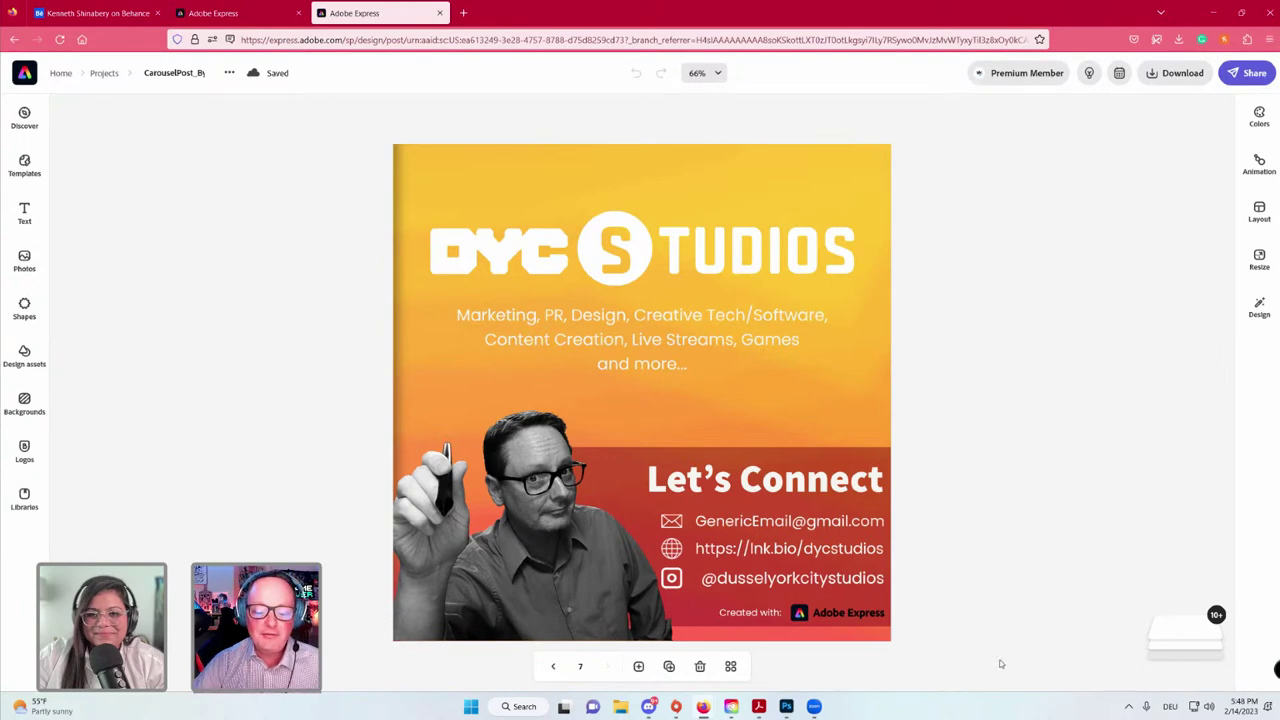
click(758, 707)
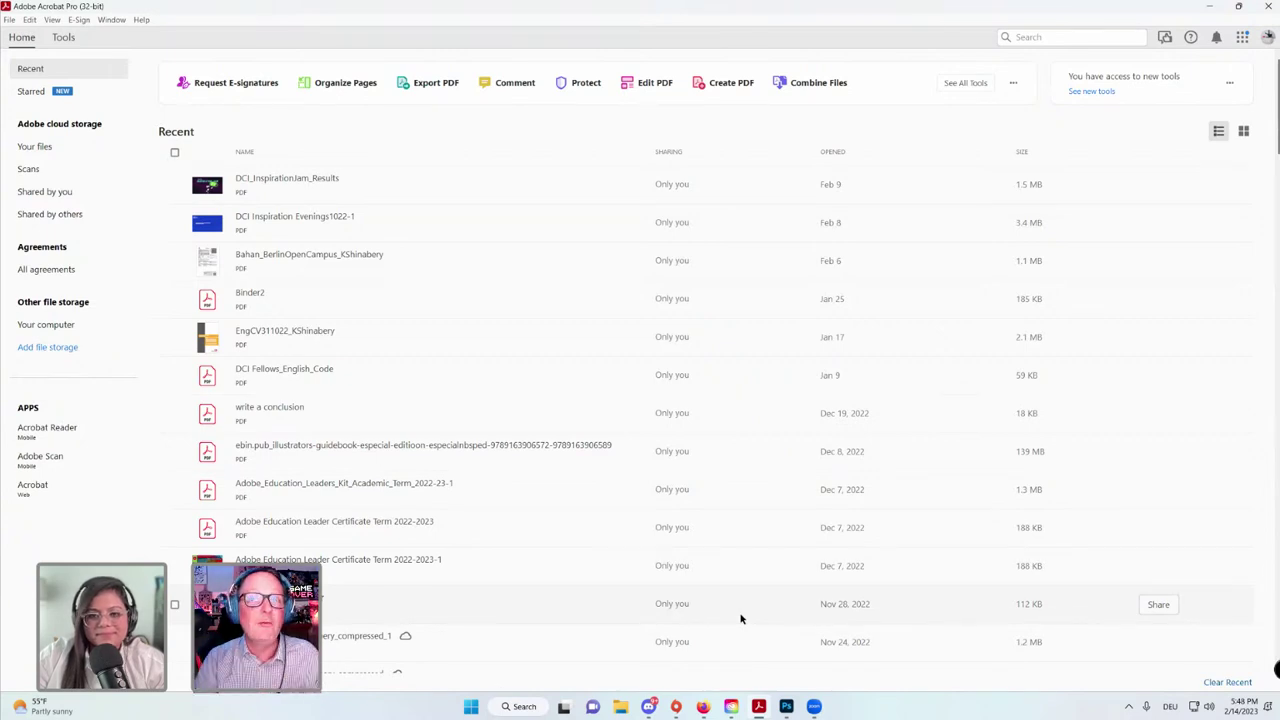
click(9, 19)
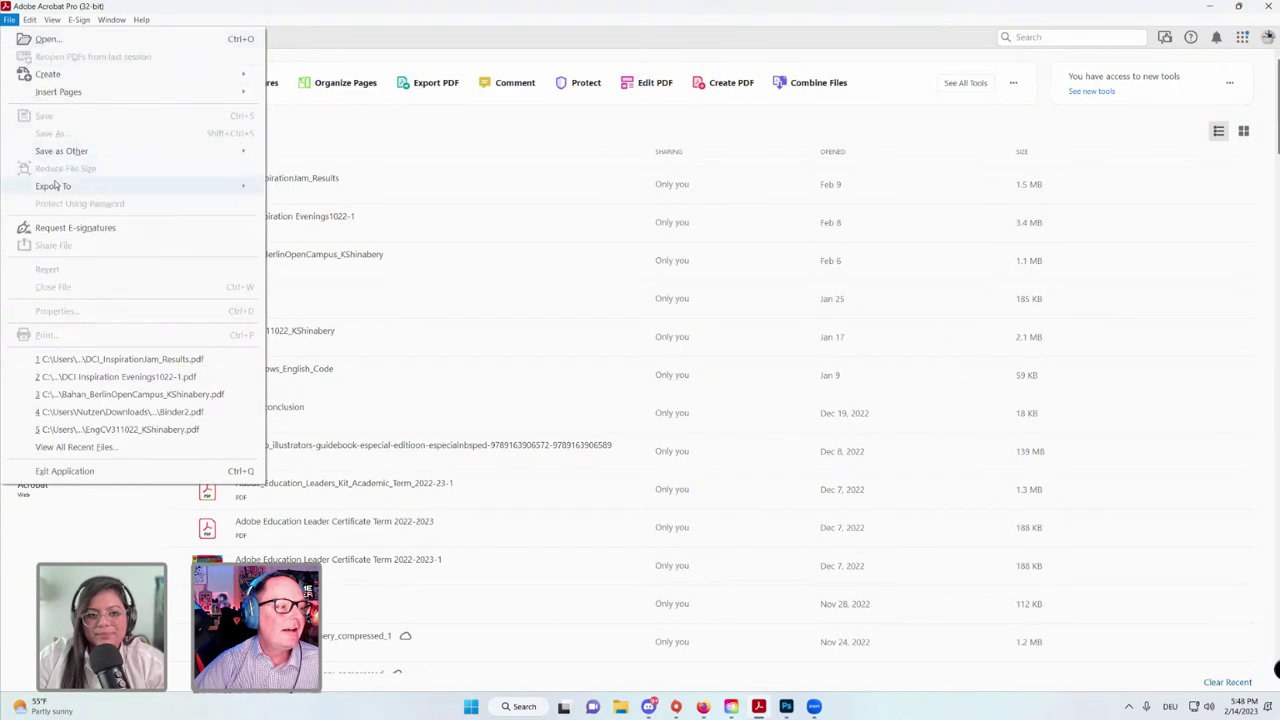
mouse_move(56, 187)
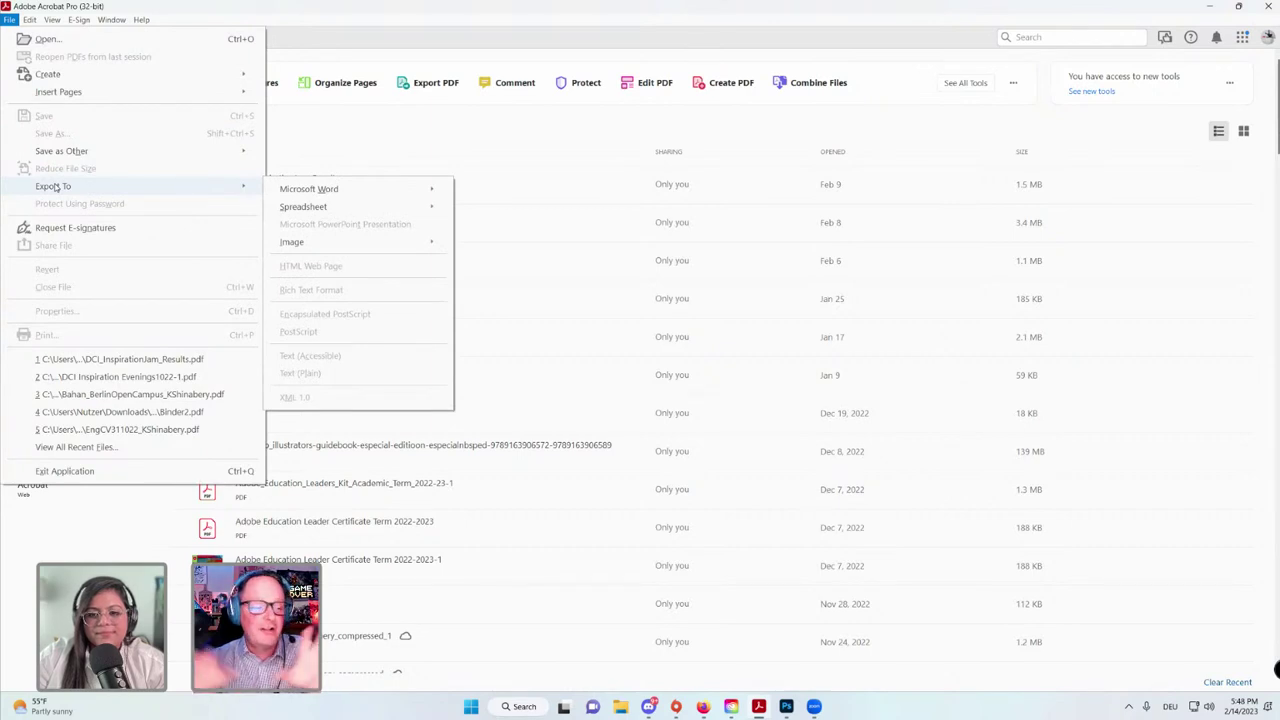
mouse_move(132, 76)
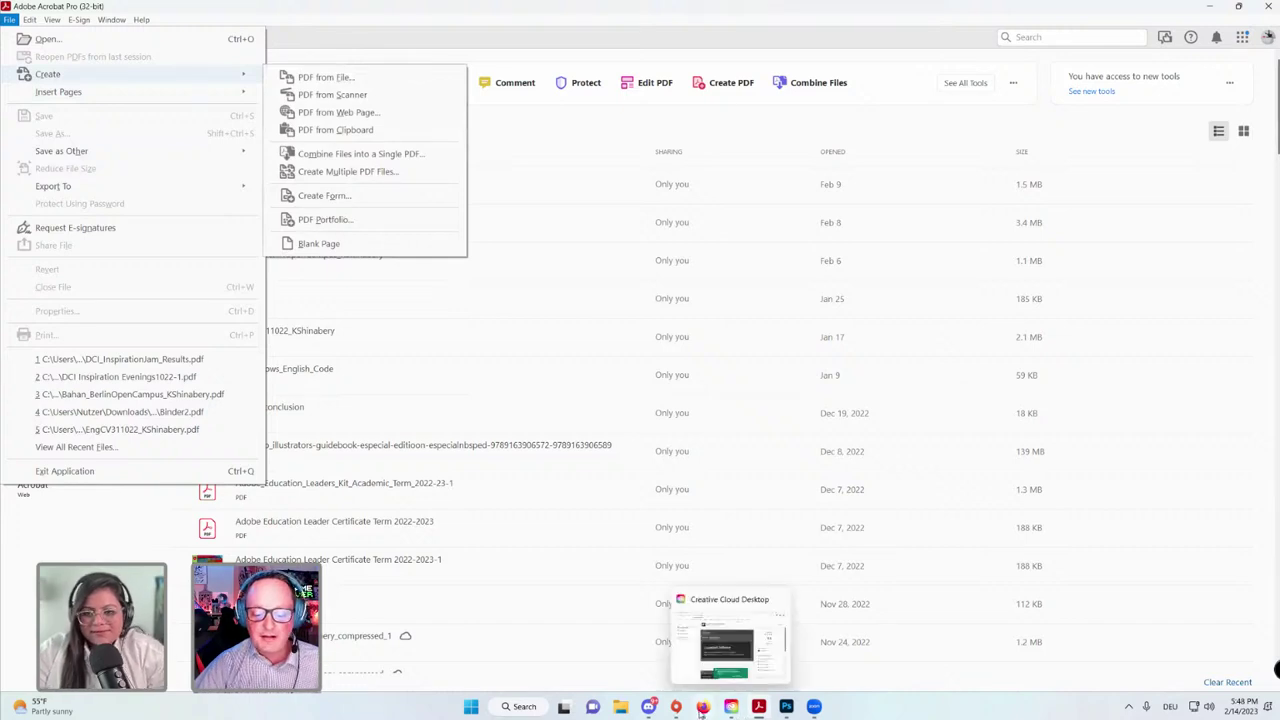
click(731, 707)
click(669, 616)
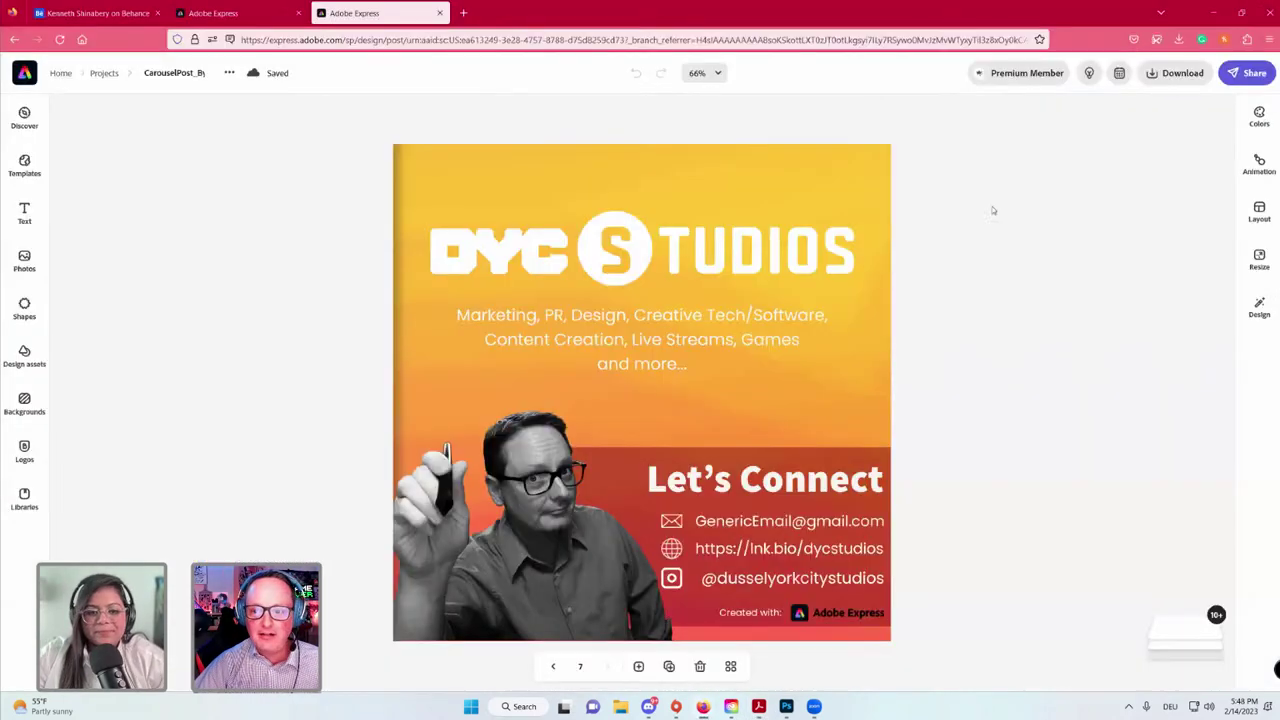
Set the finished carousel's download options to all pages and the JPG file type.
click(1175, 73)
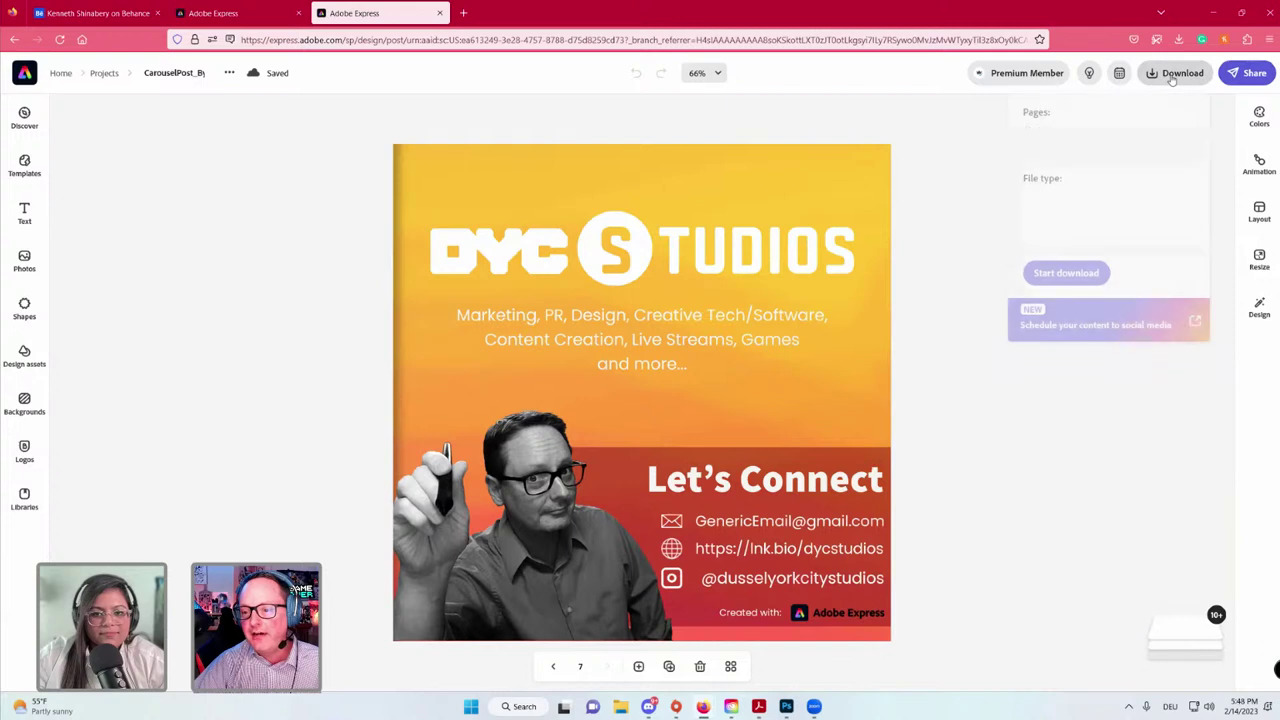
click(1053, 153)
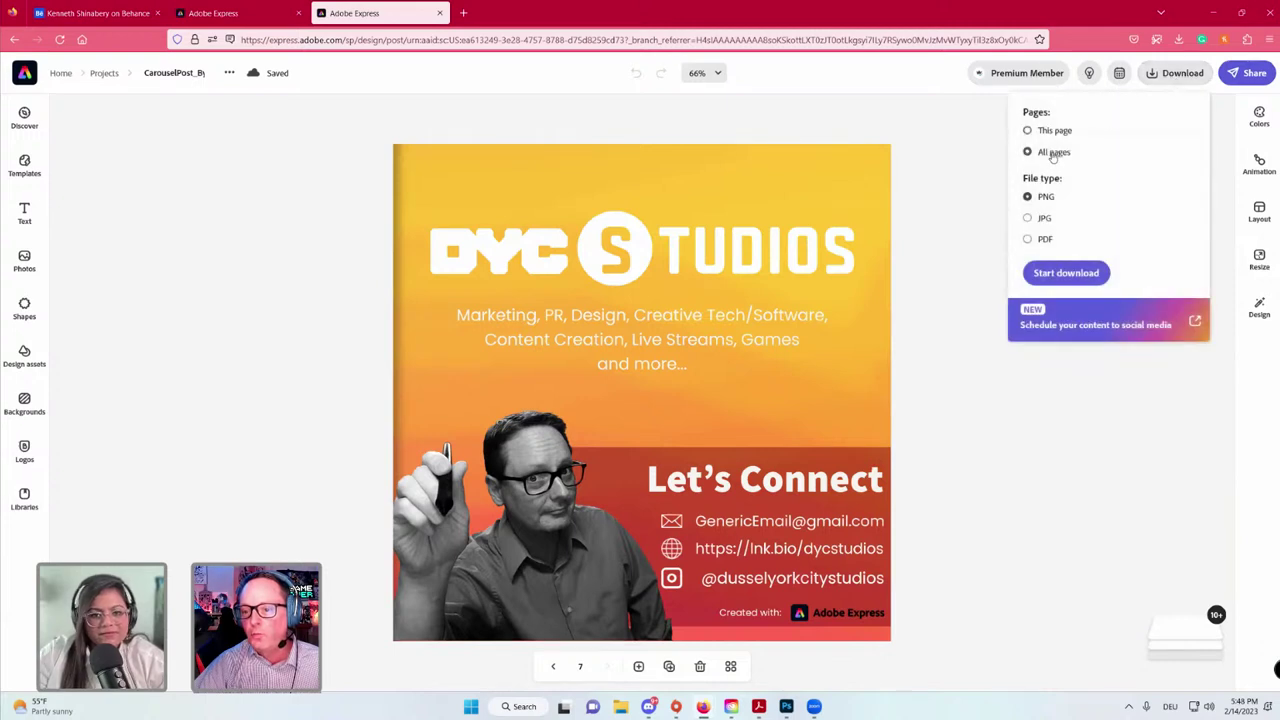
click(1041, 219)
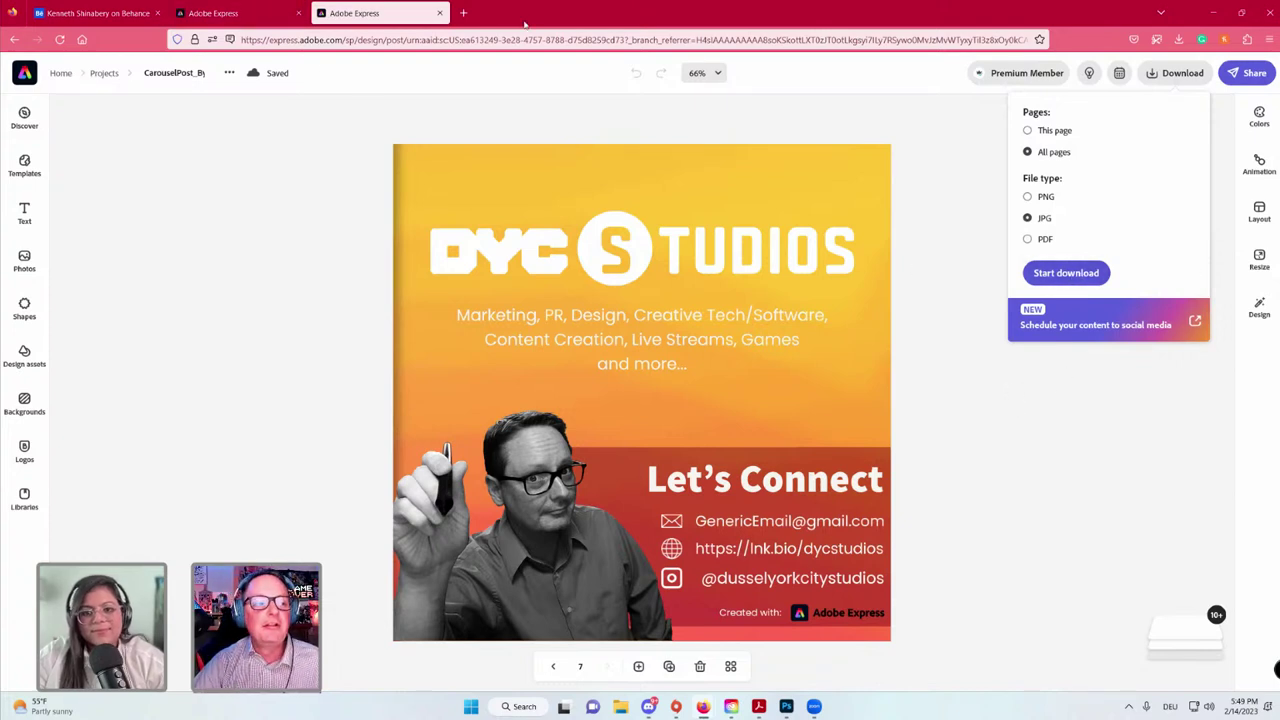
Switch to Adobe Acrobat and start the command that combines files into a single PDF.
mouse_move(727, 711)
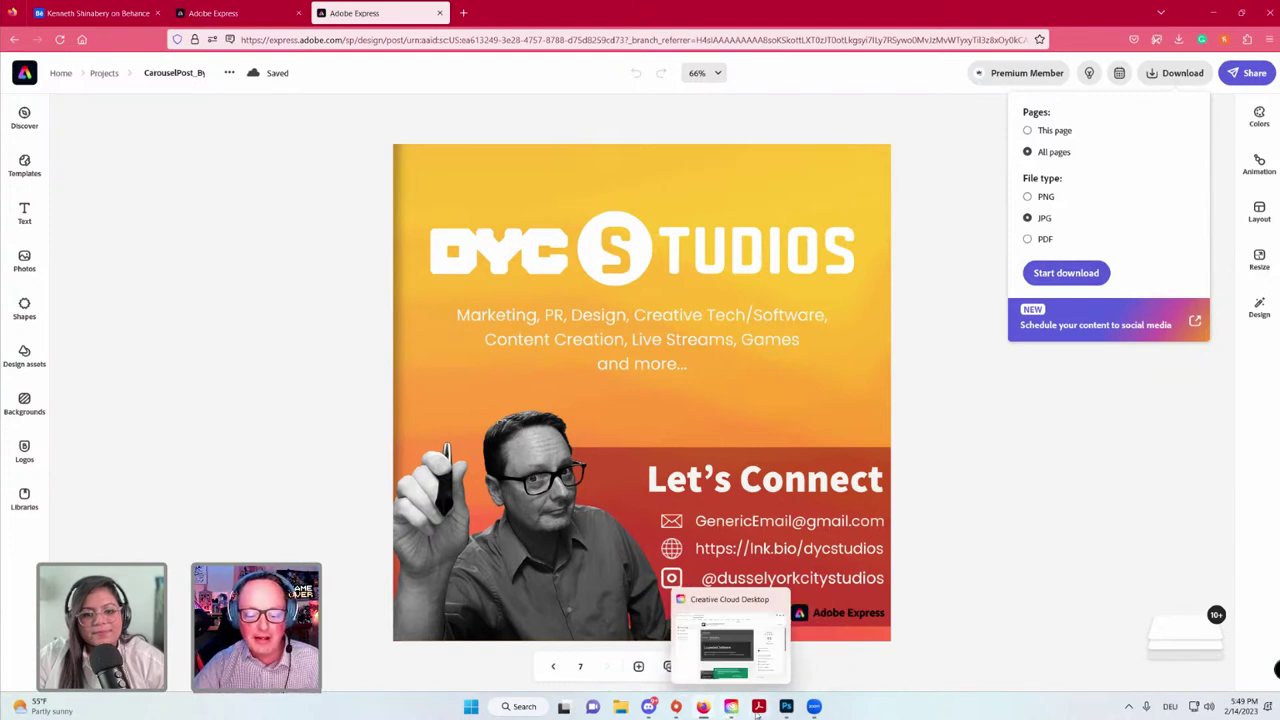
click(758, 706)
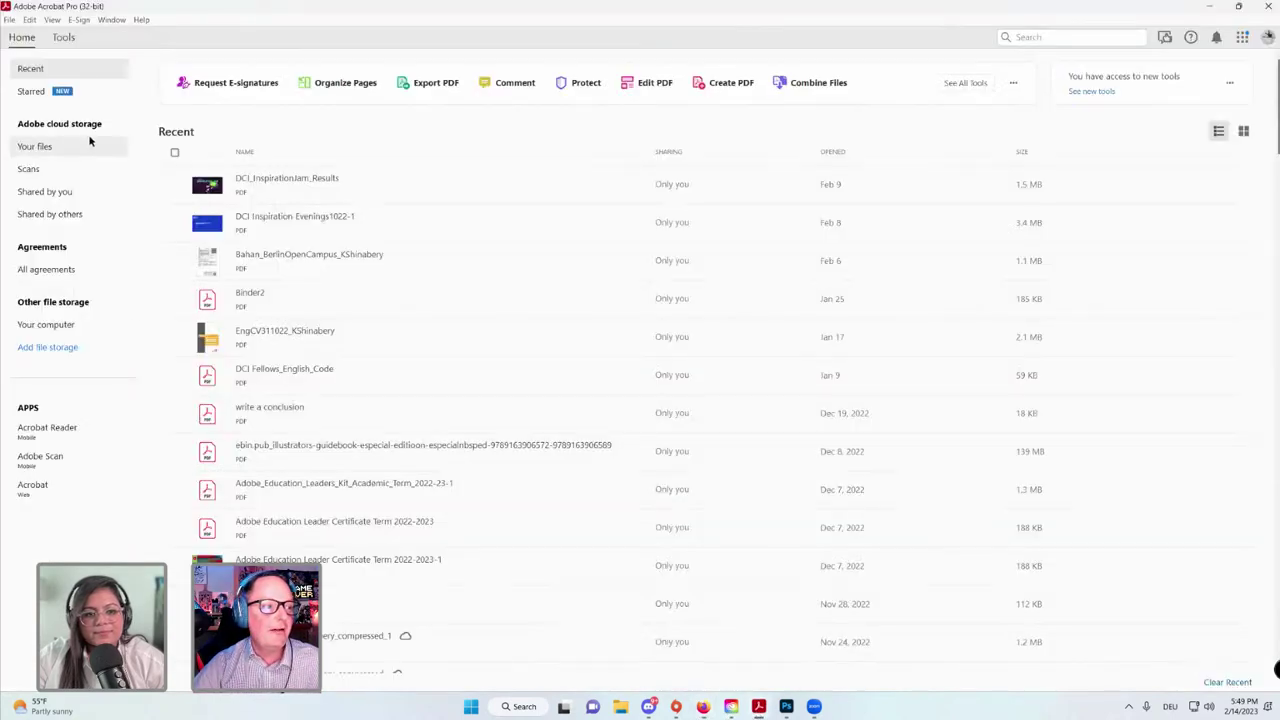
click(9, 19)
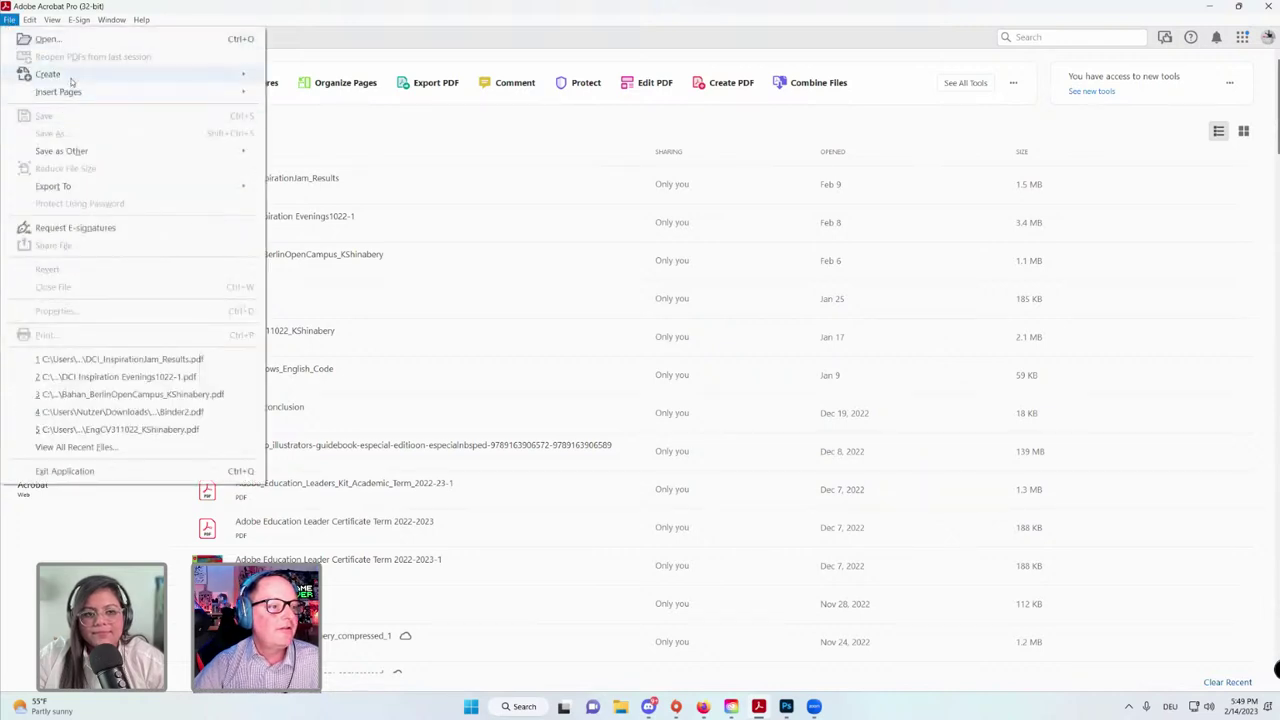
mouse_move(60, 74)
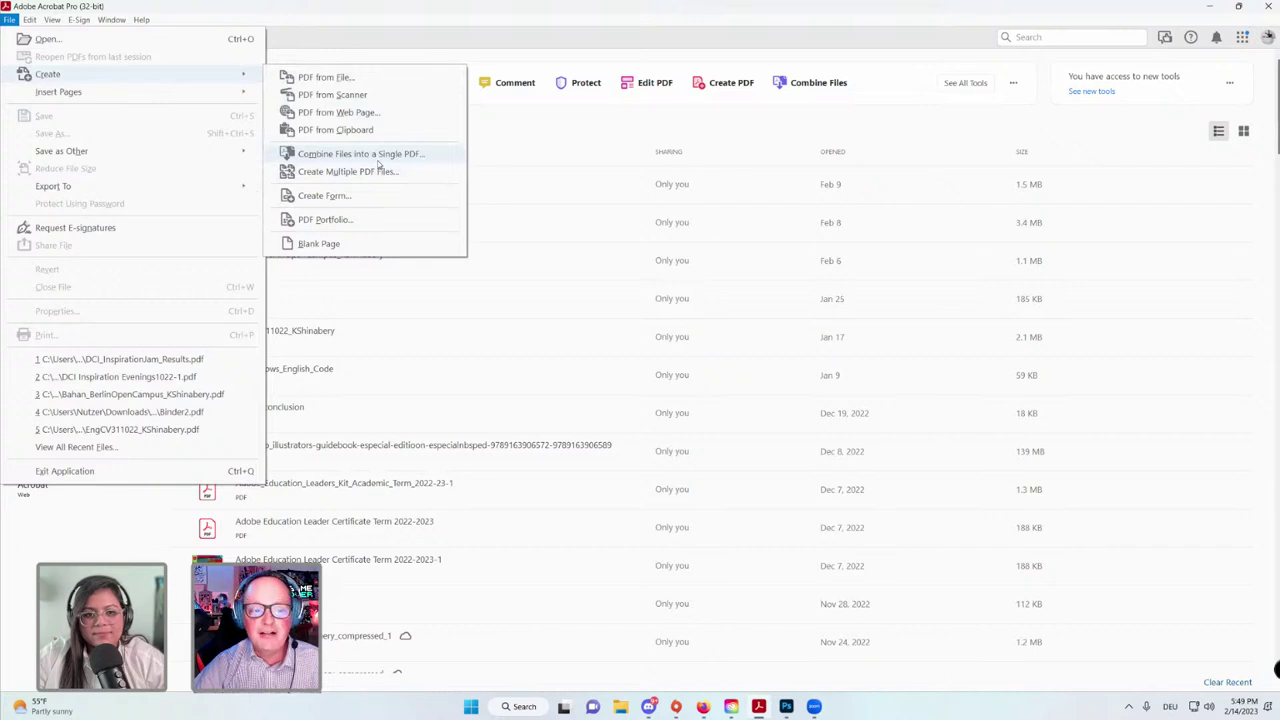
click(378, 158)
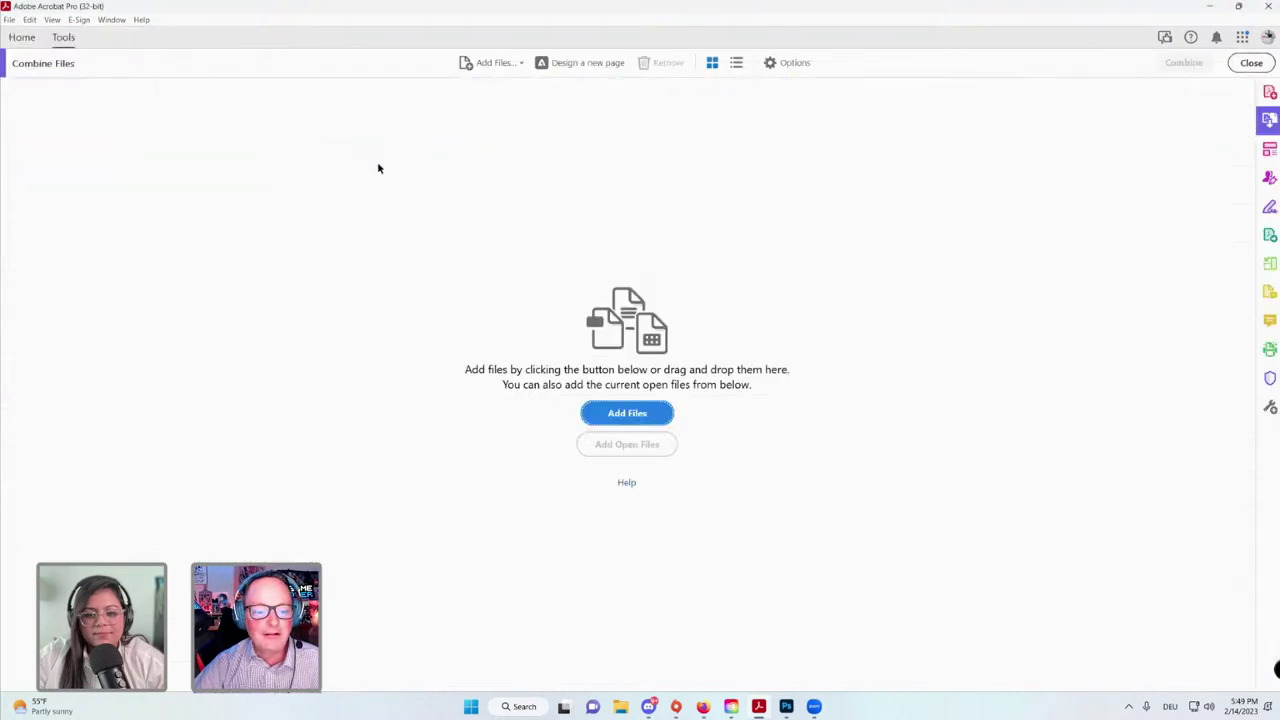
Add the seven carousel images, 01_CarouselPost through 07_CarouselPost, from the AdobeExpress folder to the files for combining.
click(630, 414)
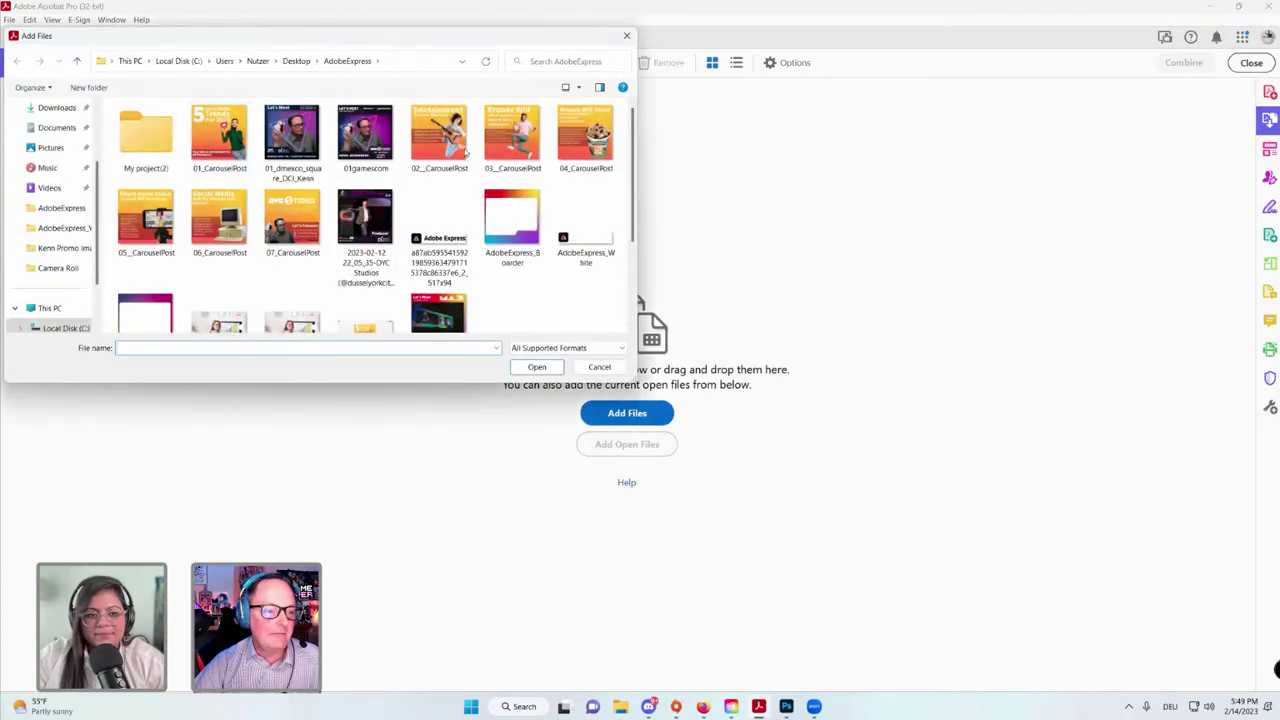
click(214, 148)
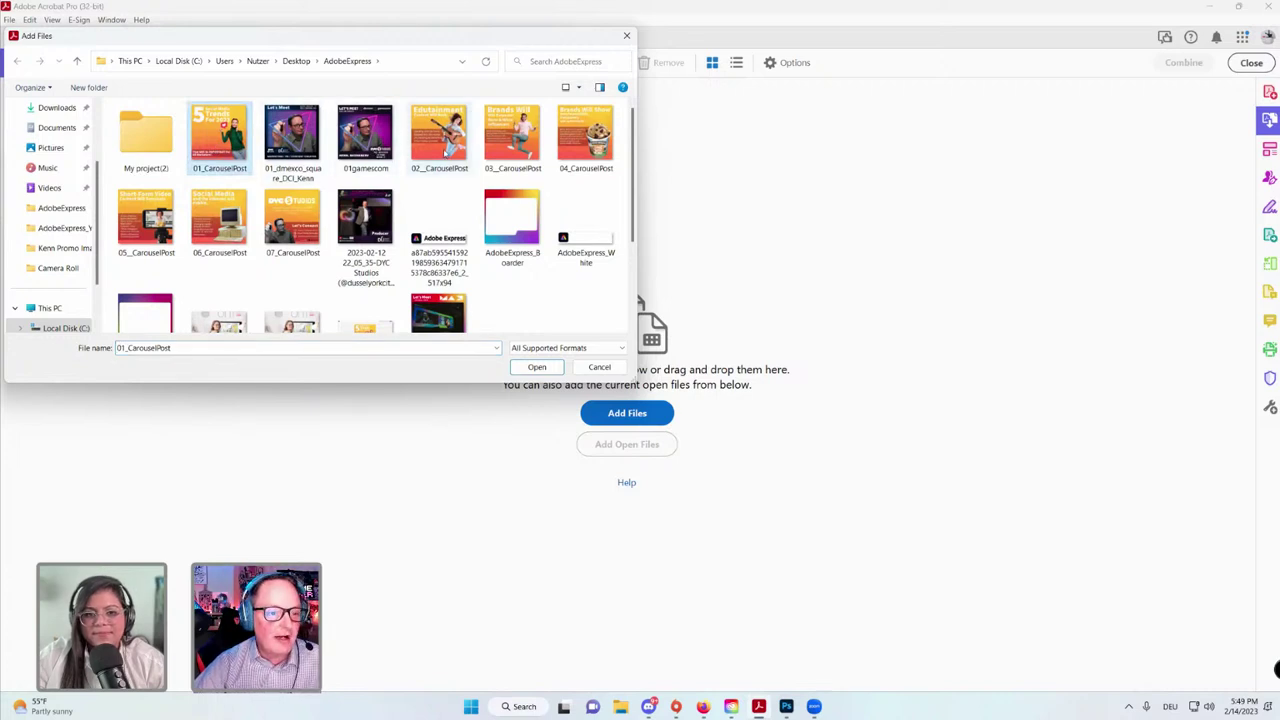
ctrl+click(445, 150)
ctrl+click(525, 150)
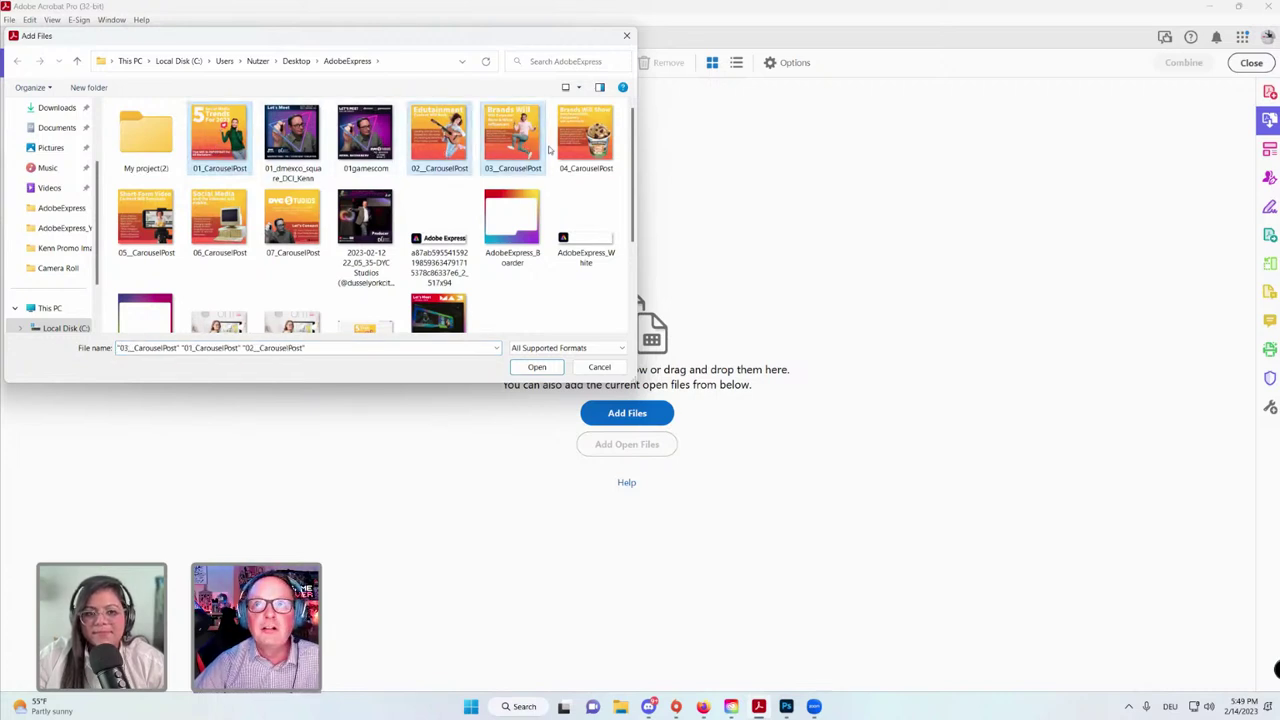
ctrl+click(578, 150)
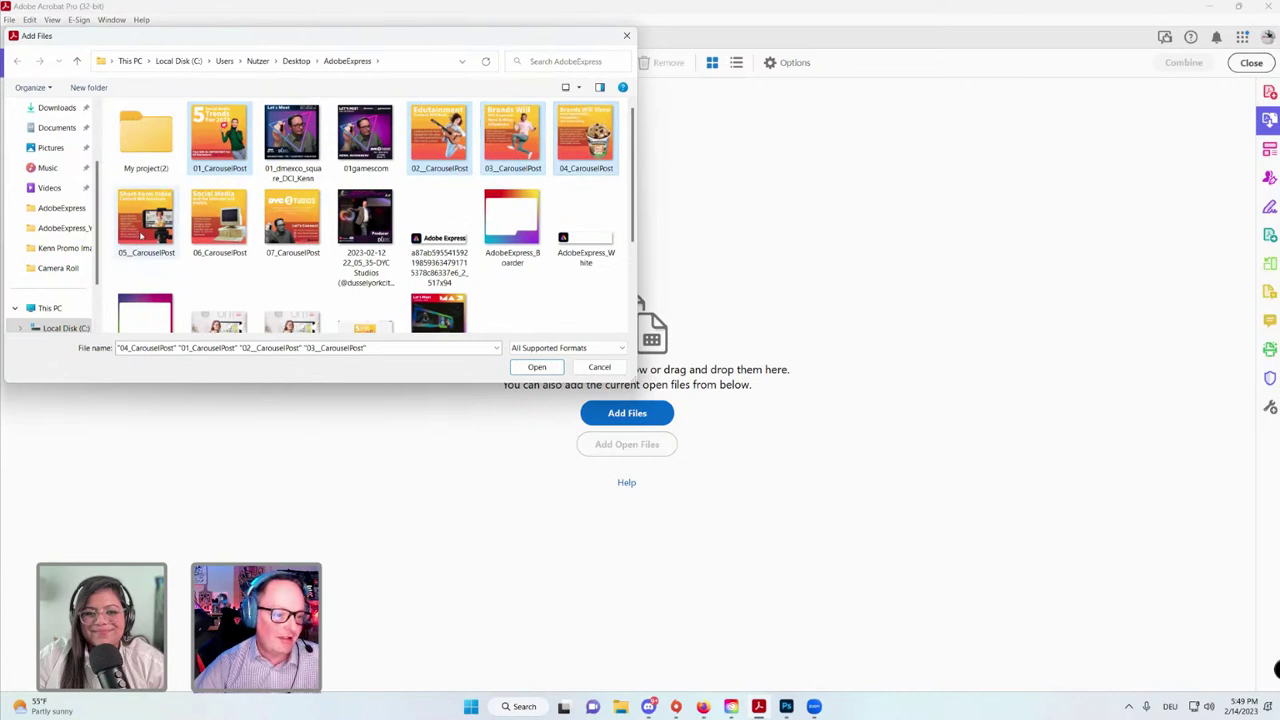
ctrl+click(143, 232)
ctrl+click(218, 225)
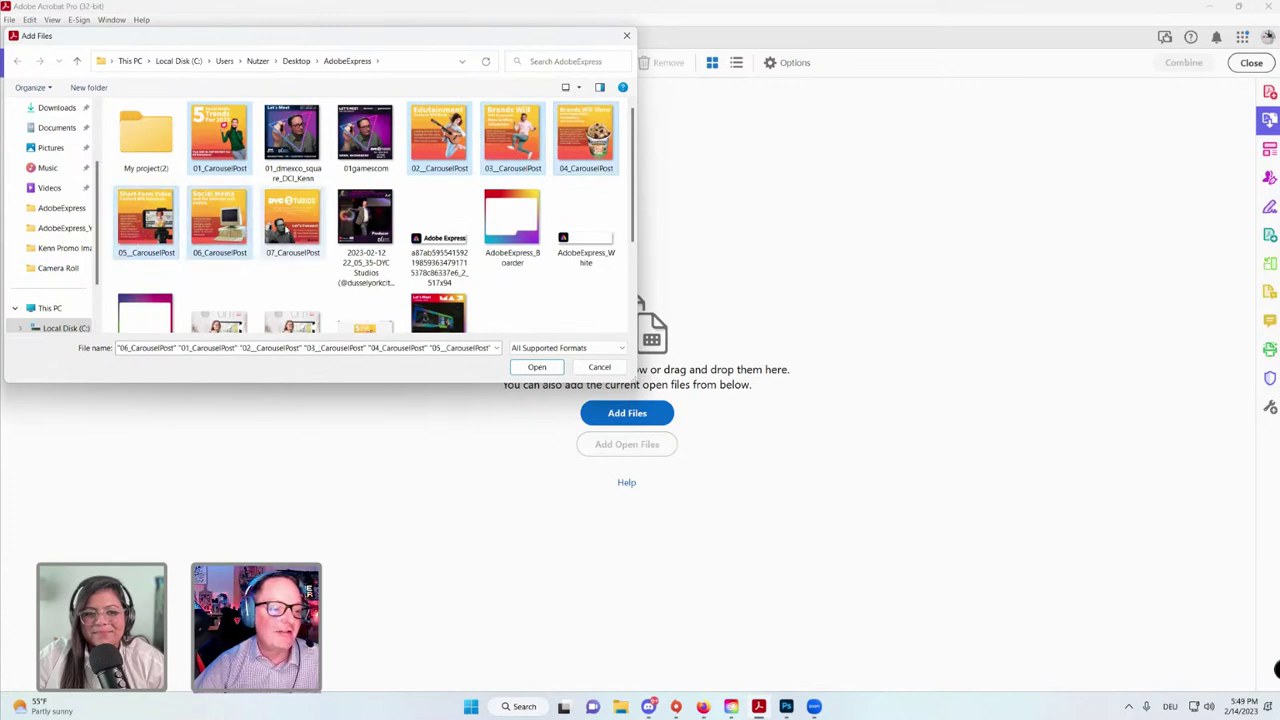
ctrl+click(286, 233)
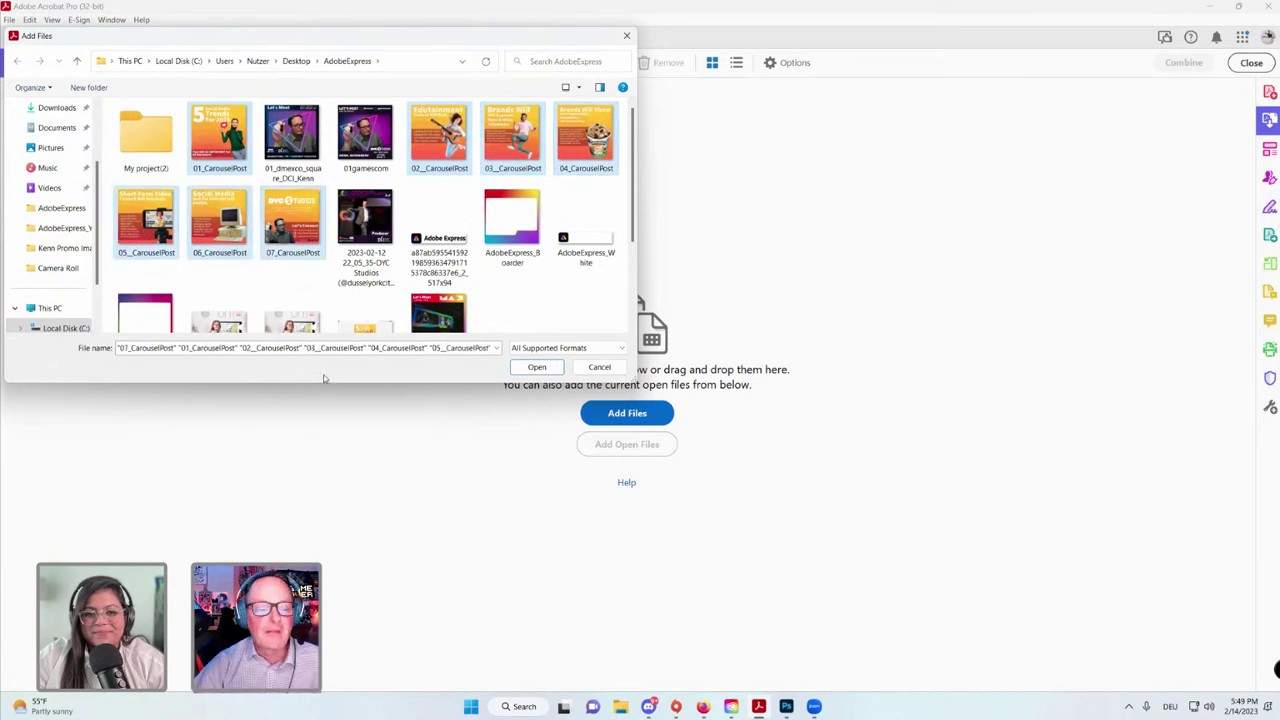
click(537, 368)
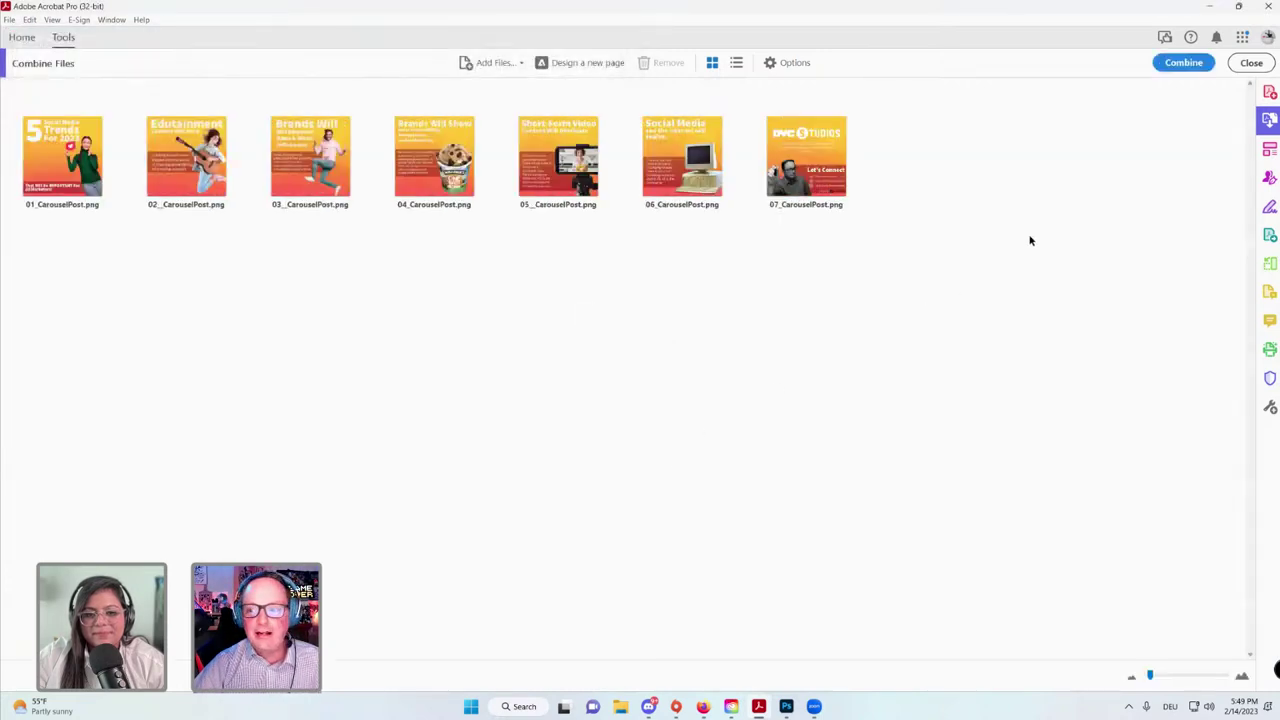
Combine the seven carousel images into one PDF and begin saving it under a new name.
click(1186, 66)
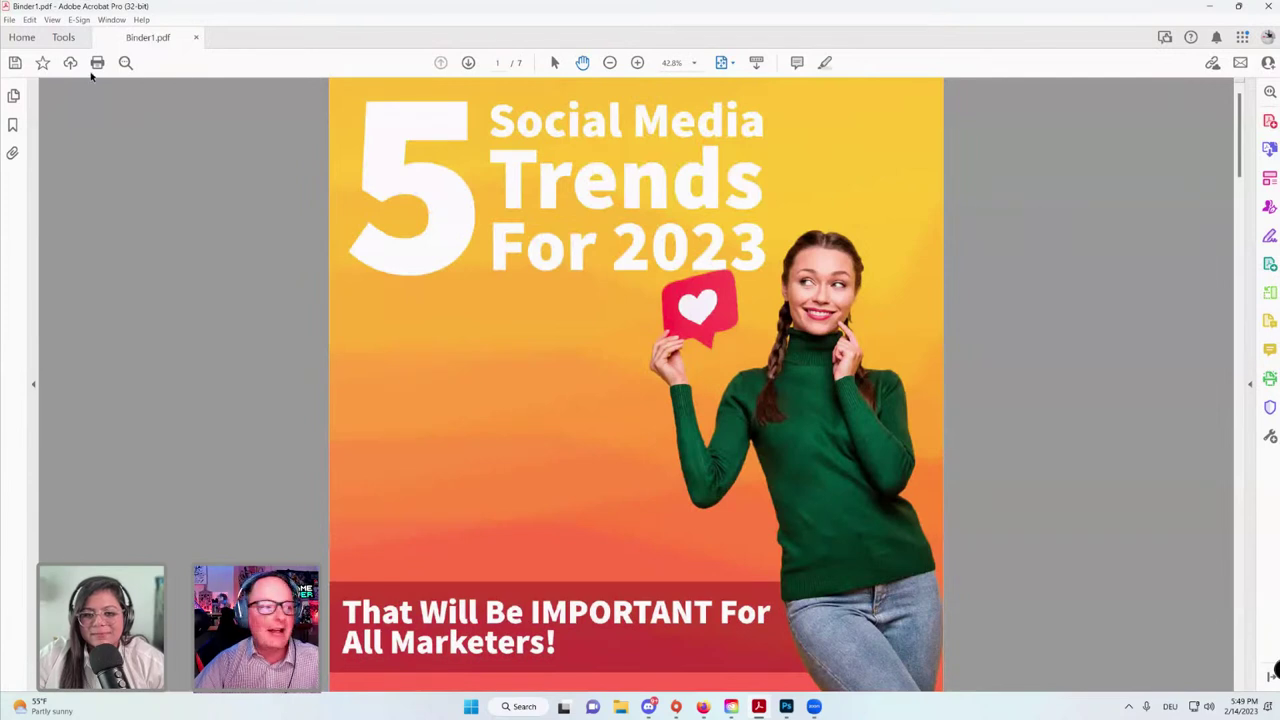
click(10, 19)
click(43, 134)
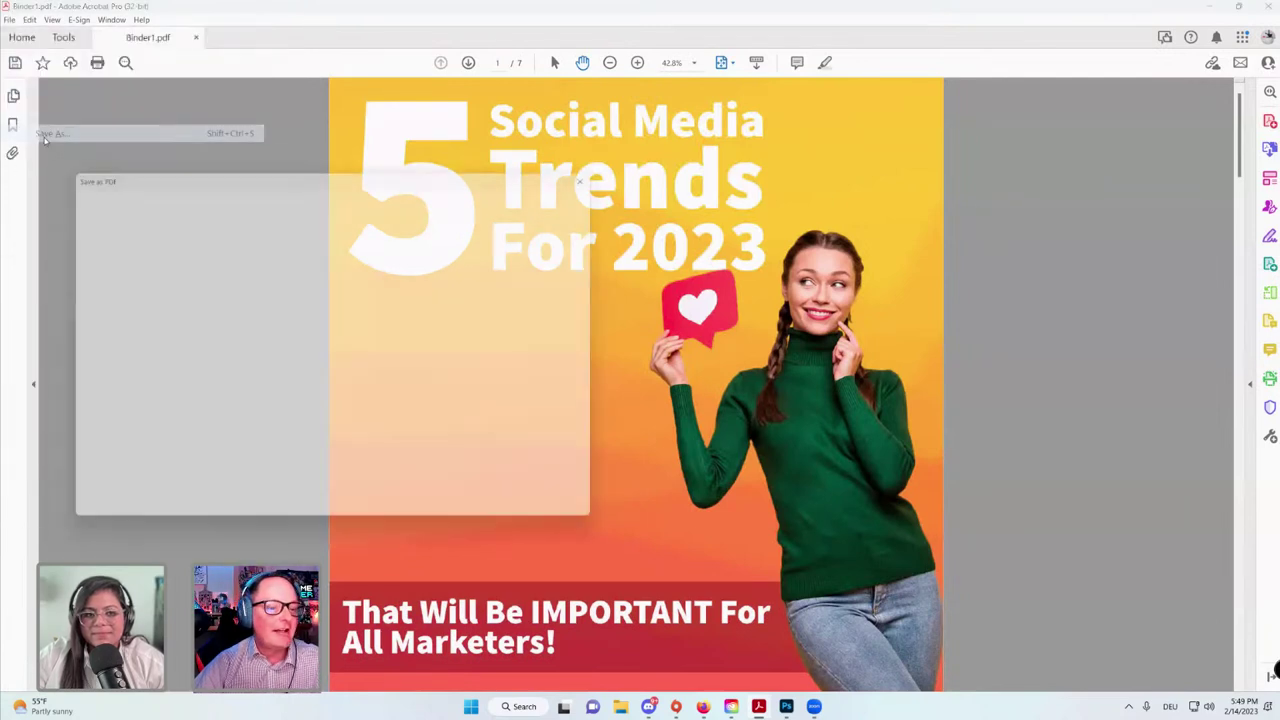